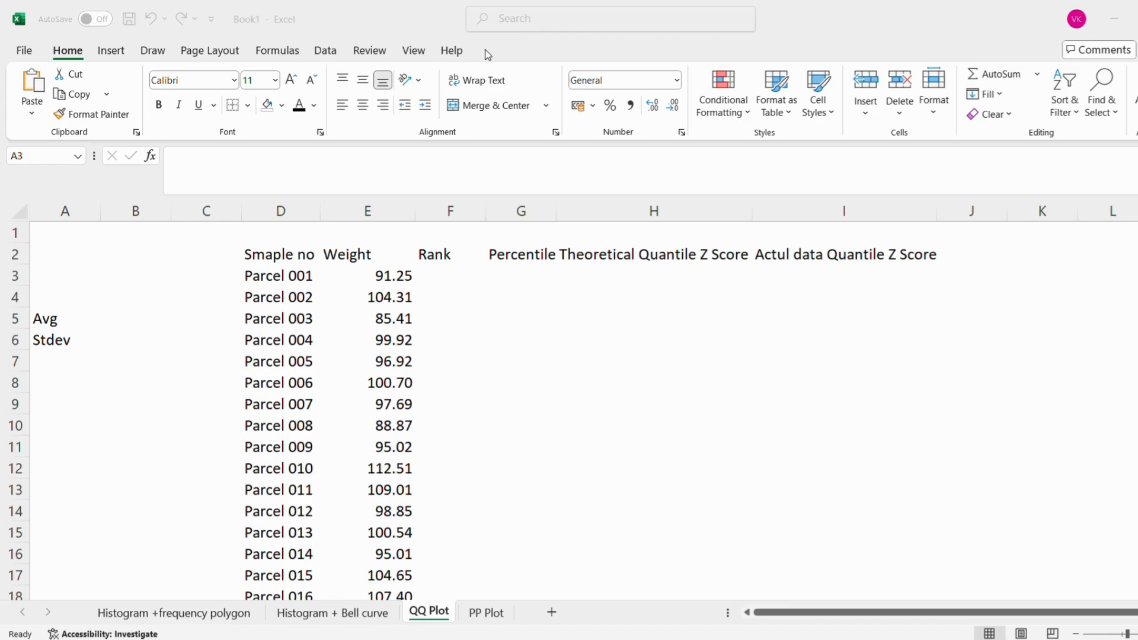
# Calculate the average of all parcel weights (E3:E152) in B5 beside the Avg label with AVERAGE
pyautogui.click(118, 315)
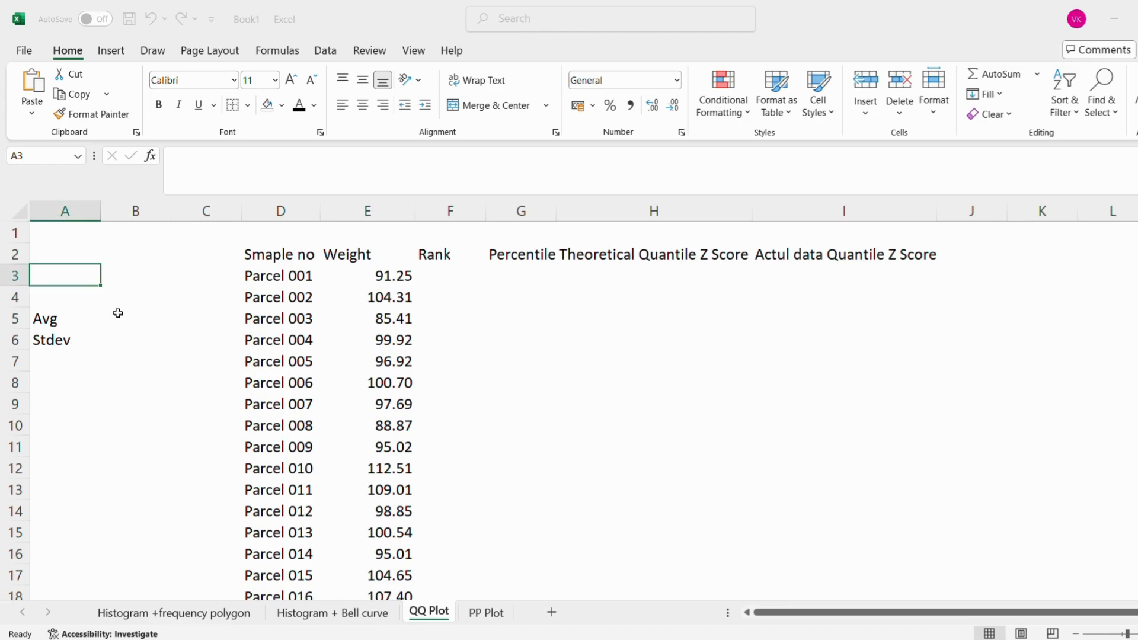
pyautogui.click(118, 315)
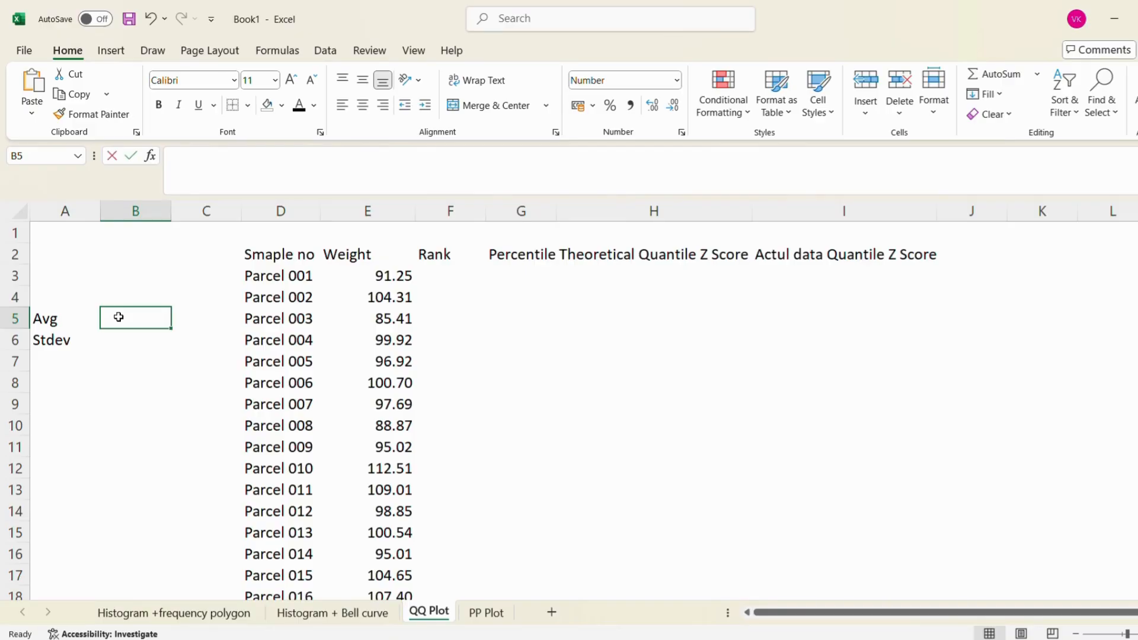
pyautogui.write('=av')
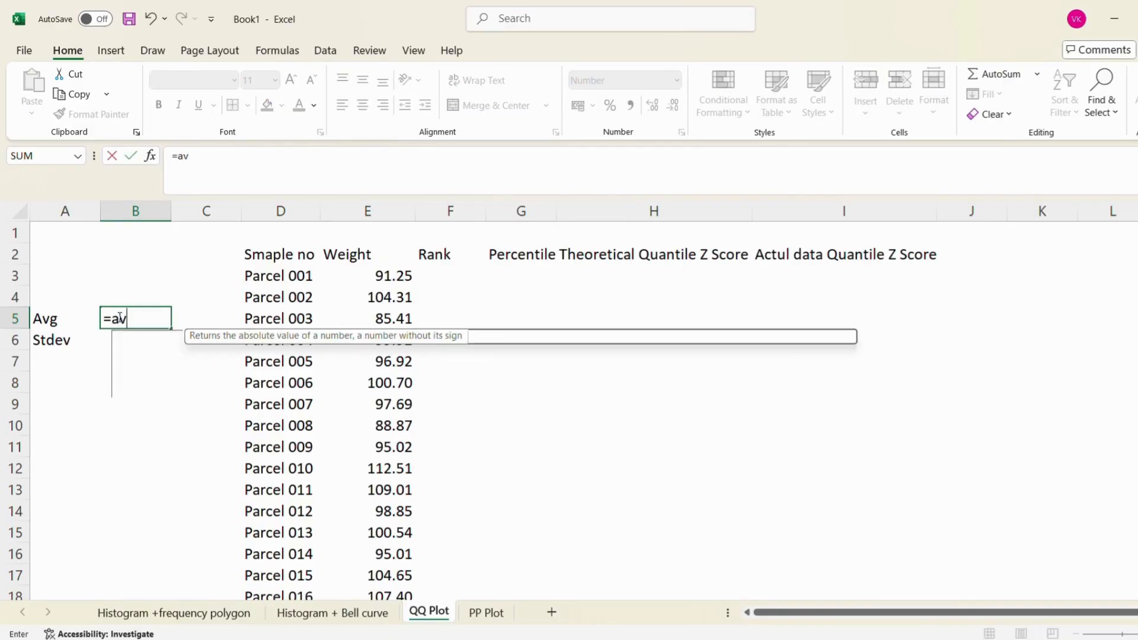
pyautogui.doubleClick(151, 351)
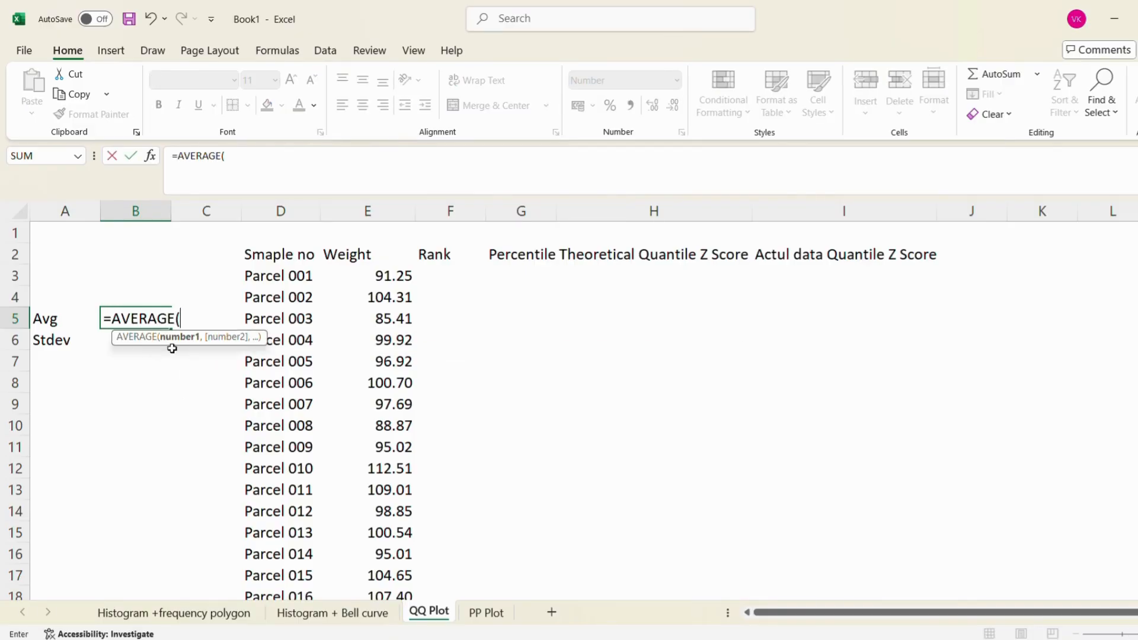
pyautogui.click(373, 272)
pyautogui.hotkey('ctrl', 'shift', 'Down')
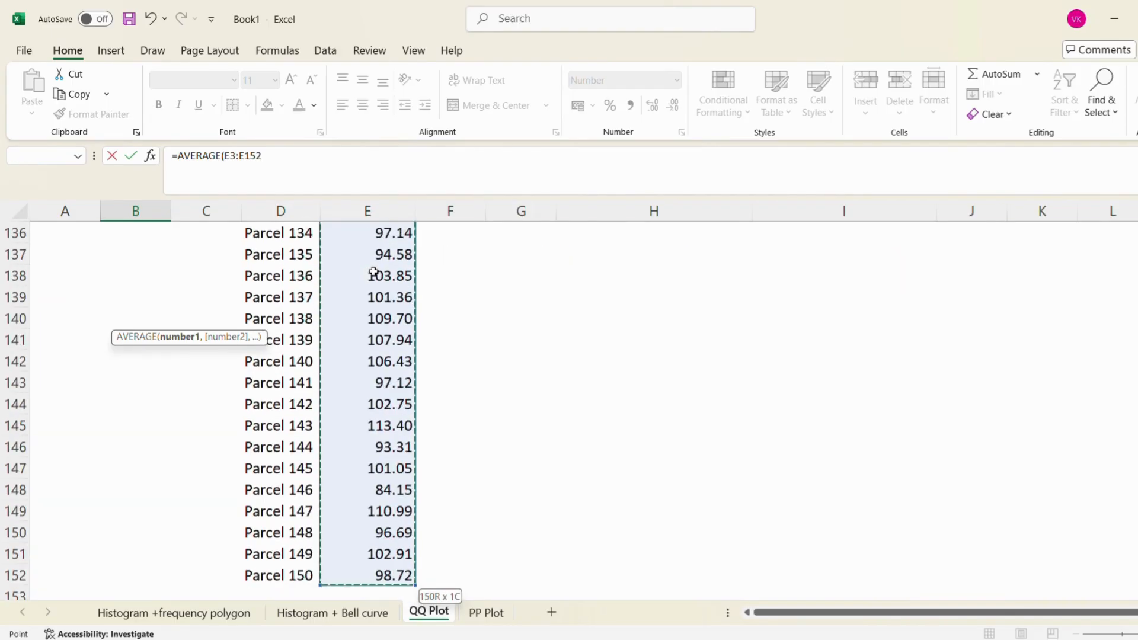
pyautogui.press('Return')
# Calculate the sample standard deviation of the weights E3:E152 in B6 with STDEV.S
pyautogui.press('Up')
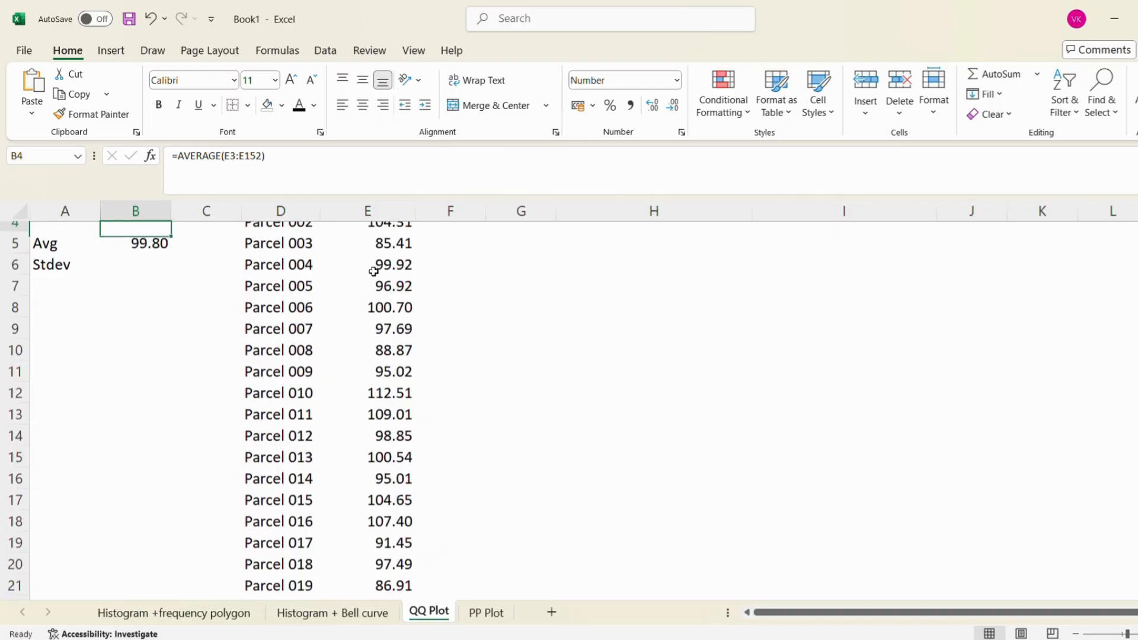
pyautogui.press('Down')
pyautogui.write('=')
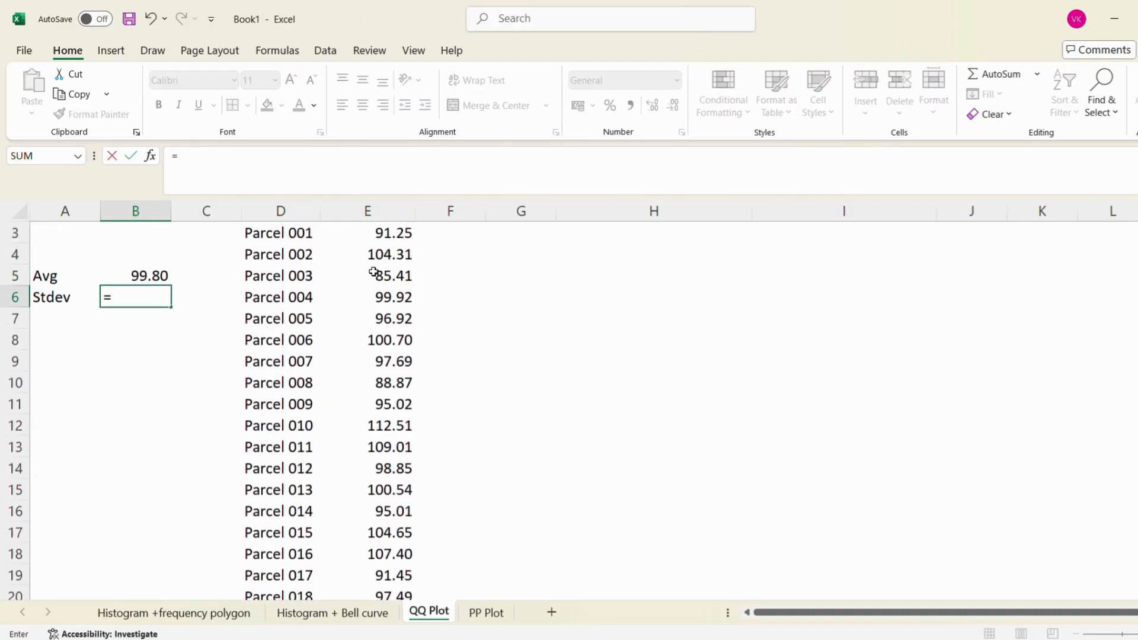
pyautogui.write('st')
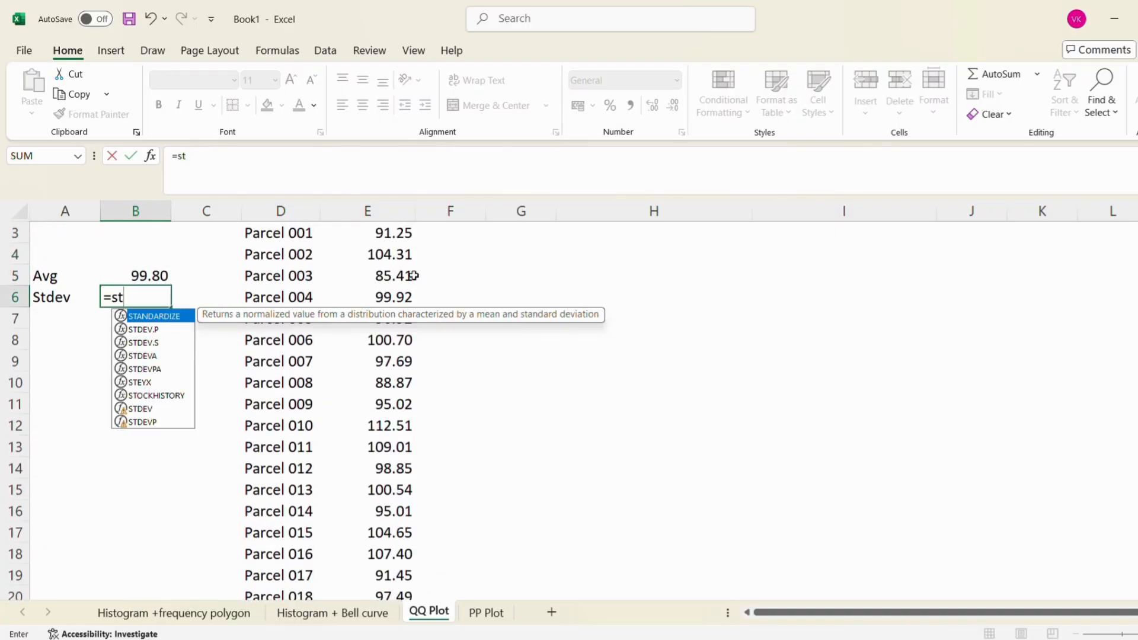
pyautogui.click(155, 343)
pyautogui.doubleClick(155, 342)
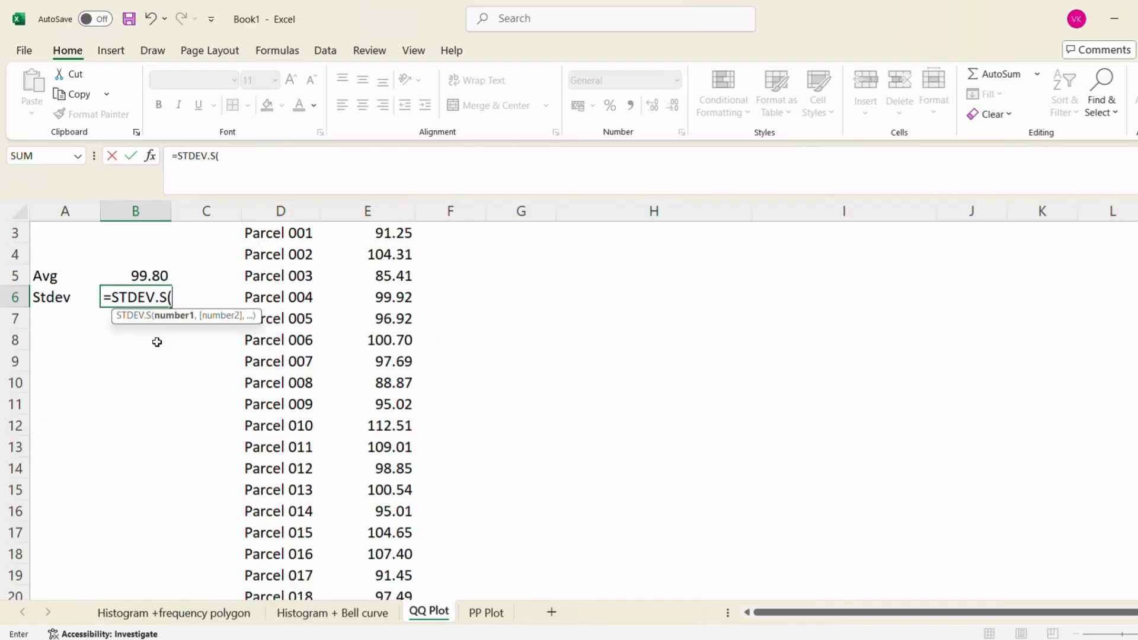
pyautogui.click(394, 250)
pyautogui.scroll(1, 386, 250)
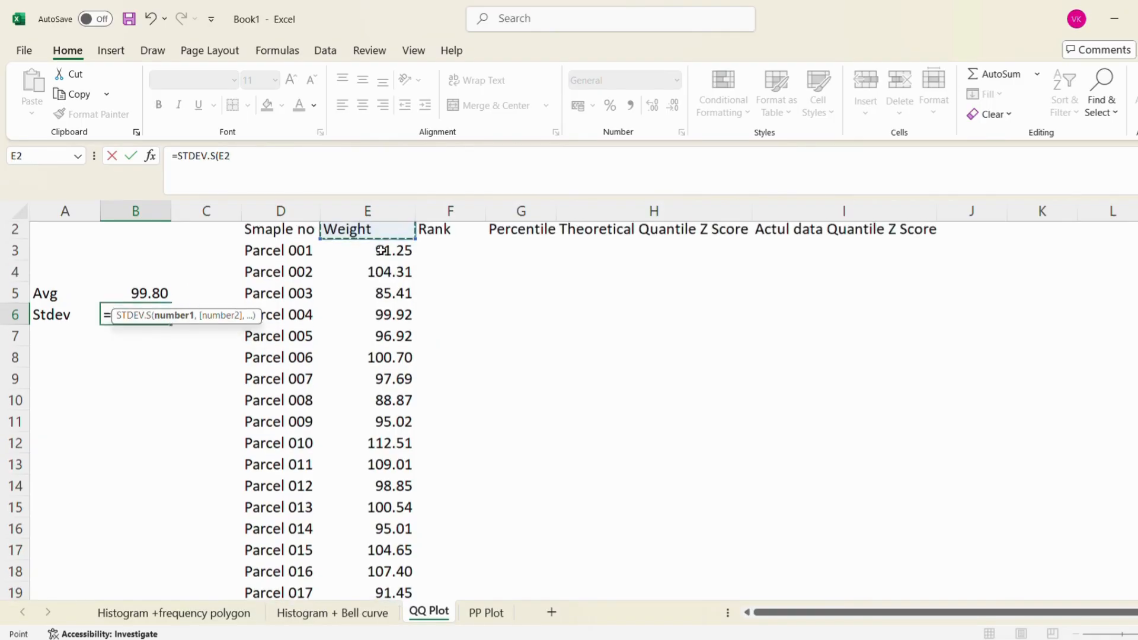
pyautogui.click(382, 251)
pyautogui.hotkey('ctrl', 'shift', 'Down')
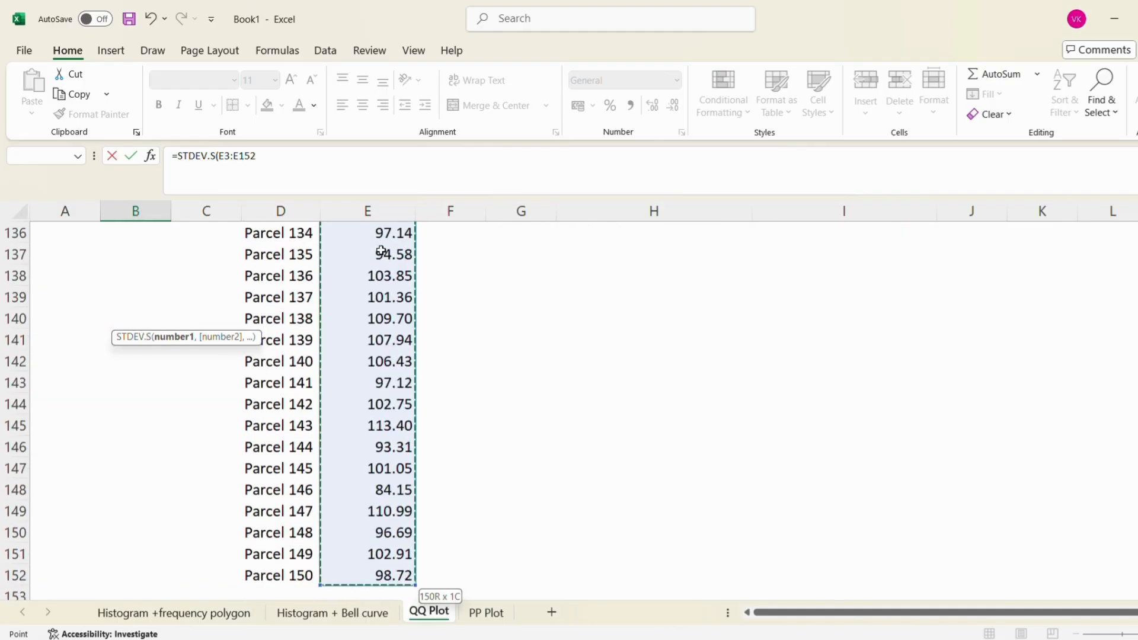
pyautogui.press('Return')
# Format the average and standard deviation in B5:B6 to show two decimal places
pyautogui.press('Up')
pyautogui.press('Up')
pyautogui.press('Up')
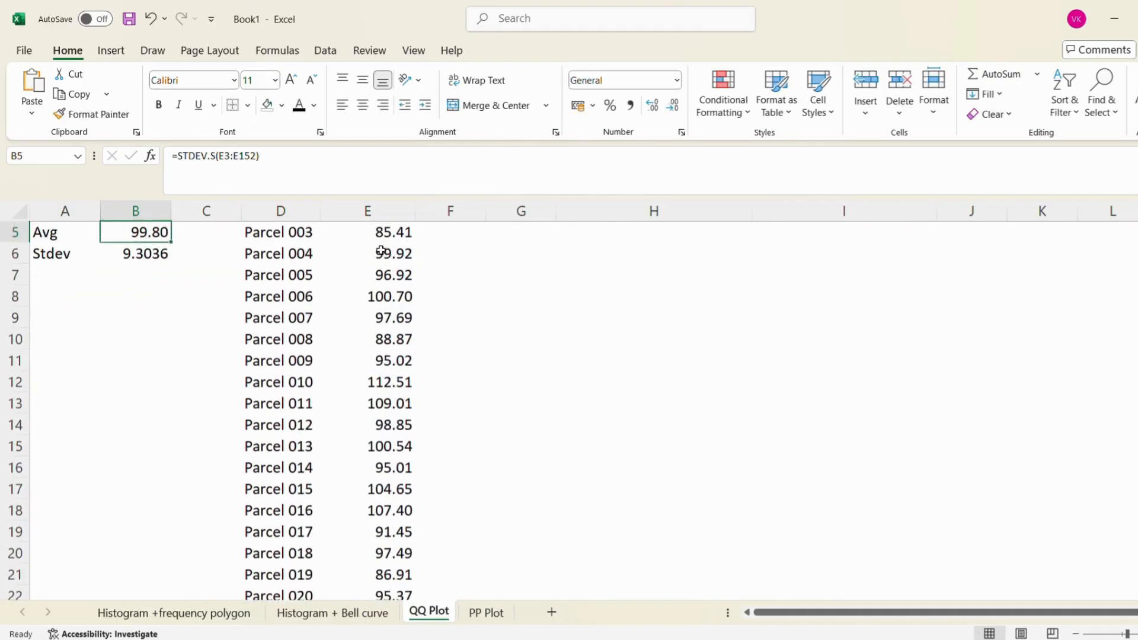
pyautogui.press('Down')
pyautogui.hotkey('shift', 'Down')
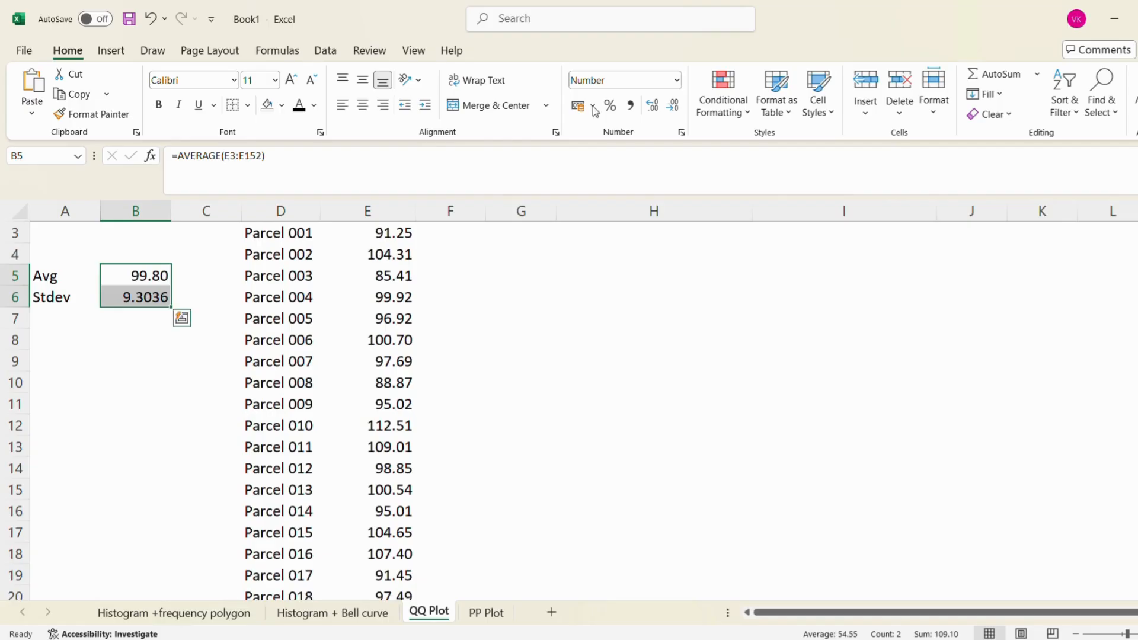
pyautogui.click(672, 107)
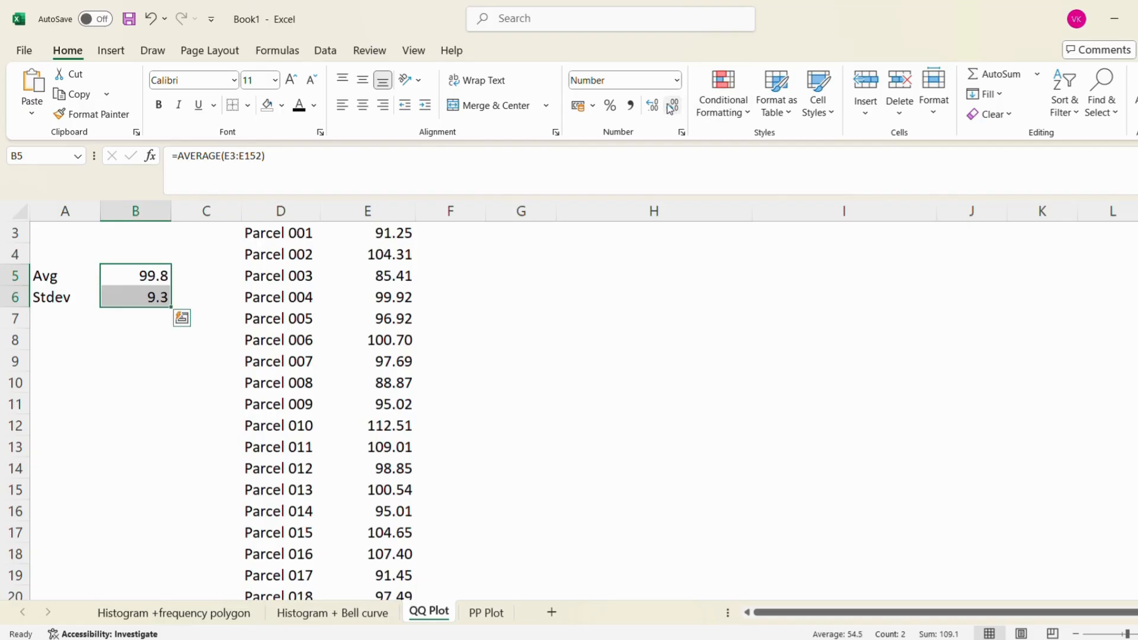
pyautogui.click(652, 105)
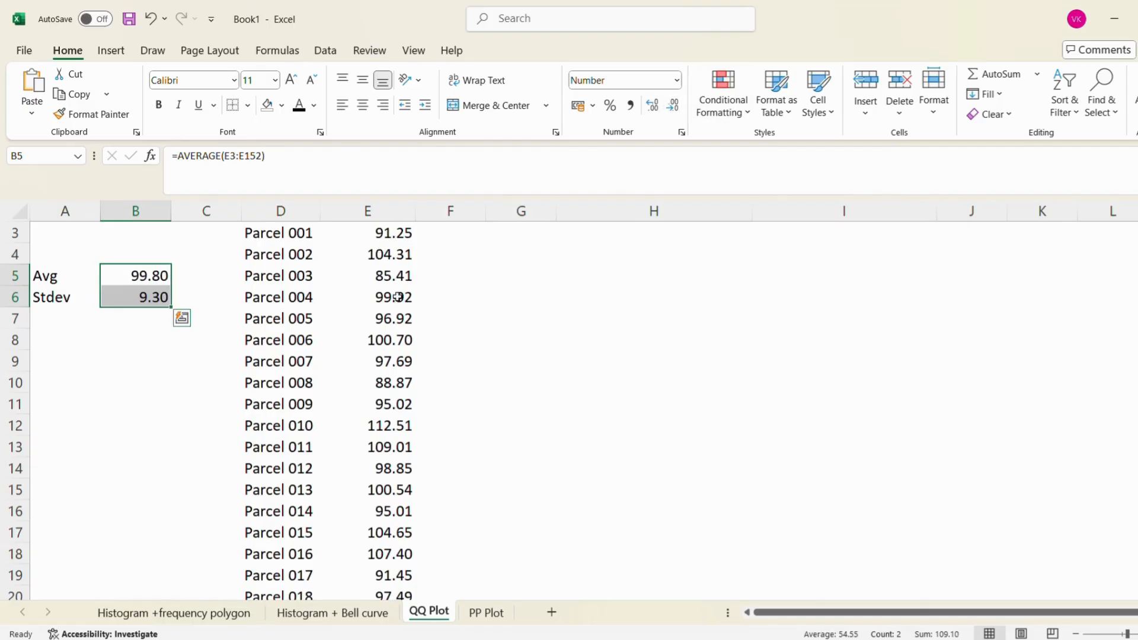
pyautogui.click(148, 362)
pyautogui.press('Up')
pyautogui.press('Up')
pyautogui.press('Up')
pyautogui.press('Up')
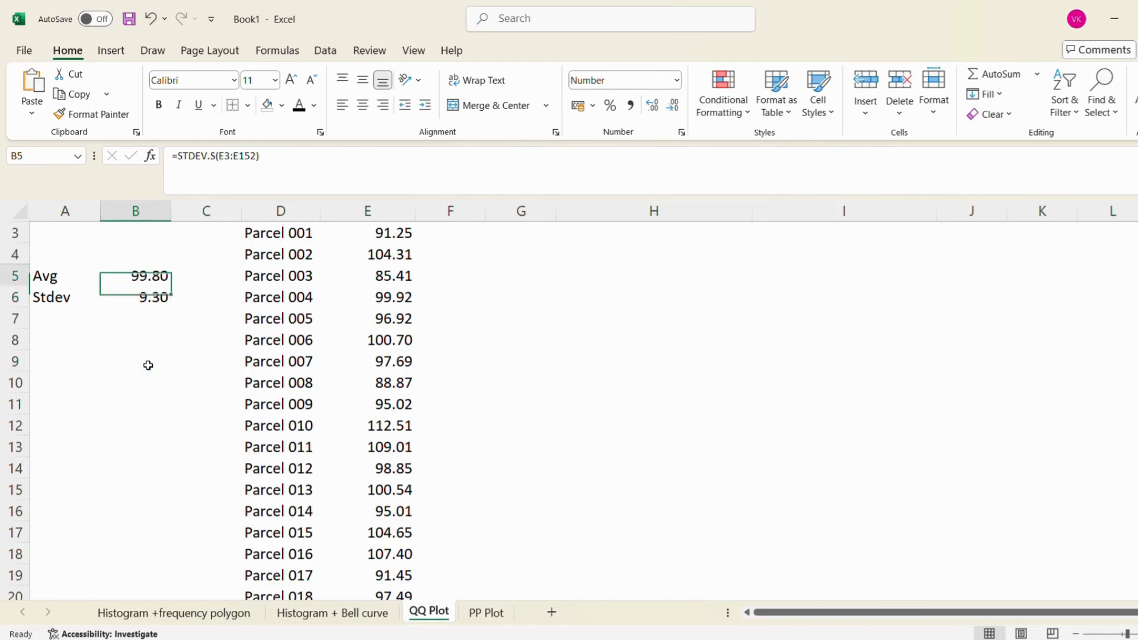
pyautogui.press('Up')
pyautogui.press('Up')
pyautogui.press('Up')
pyautogui.press('Up')
pyautogui.press('Down')
pyautogui.press('Down')
pyautogui.press('Down')
pyautogui.press('Down')
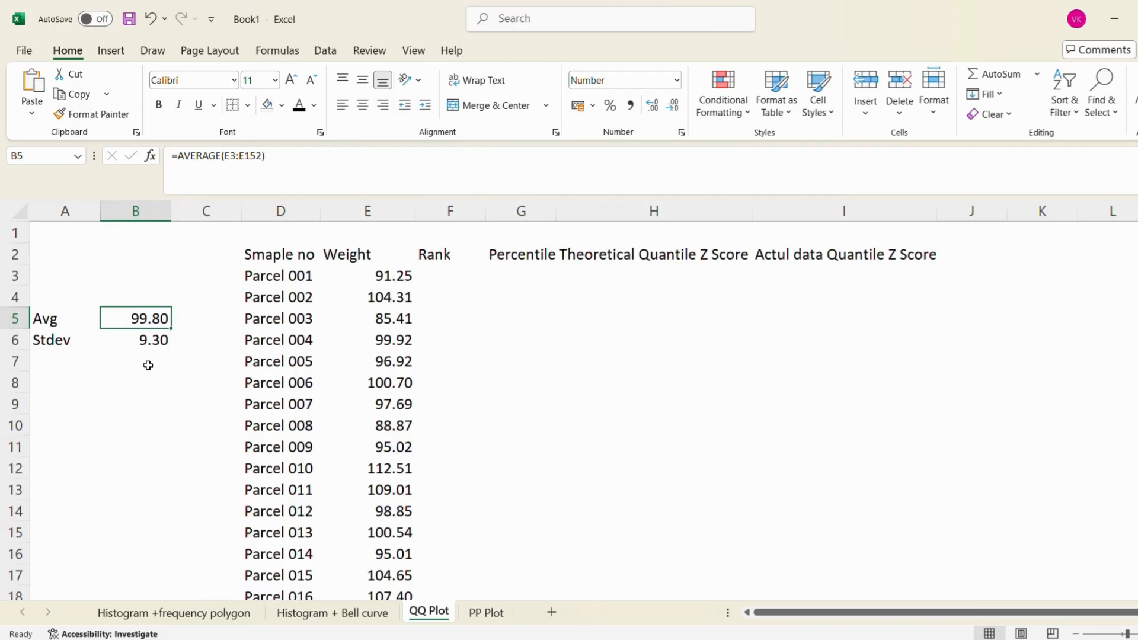
pyautogui.press('Right')
pyautogui.press('Right')
pyautogui.press('Right')
pyautogui.press('Right')
pyautogui.press('Left')
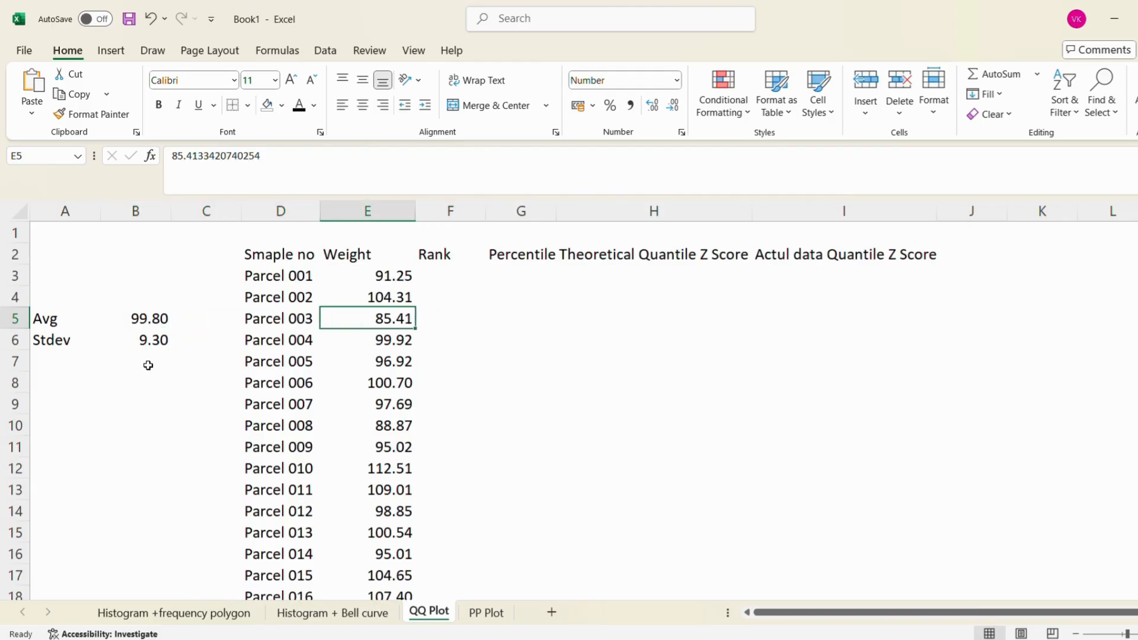
pyautogui.press('Left')
pyautogui.press('Left')
pyautogui.press('Left')
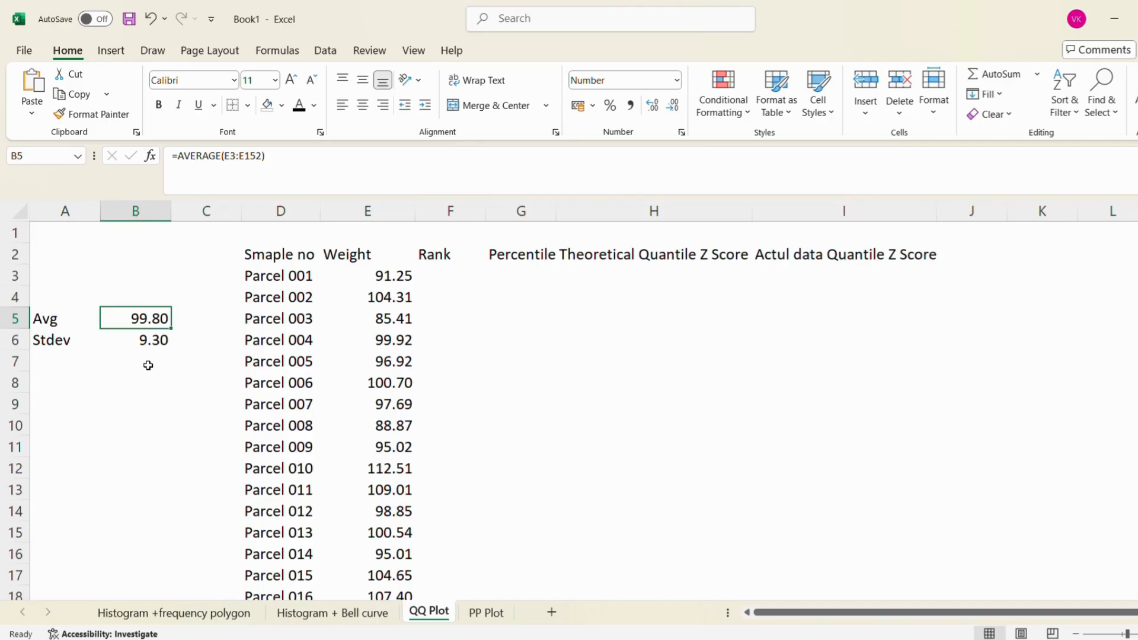
pyautogui.press('Right')
pyautogui.press('Right')
pyautogui.press('Right')
pyautogui.press('Up')
pyautogui.press('Up')
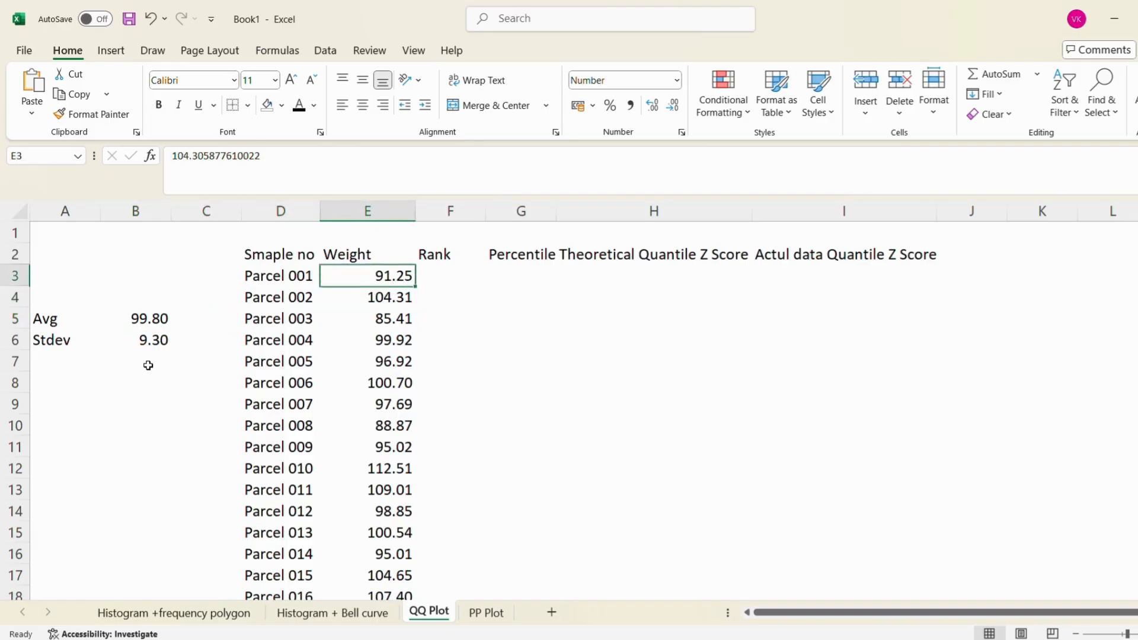
pyautogui.press('Right')
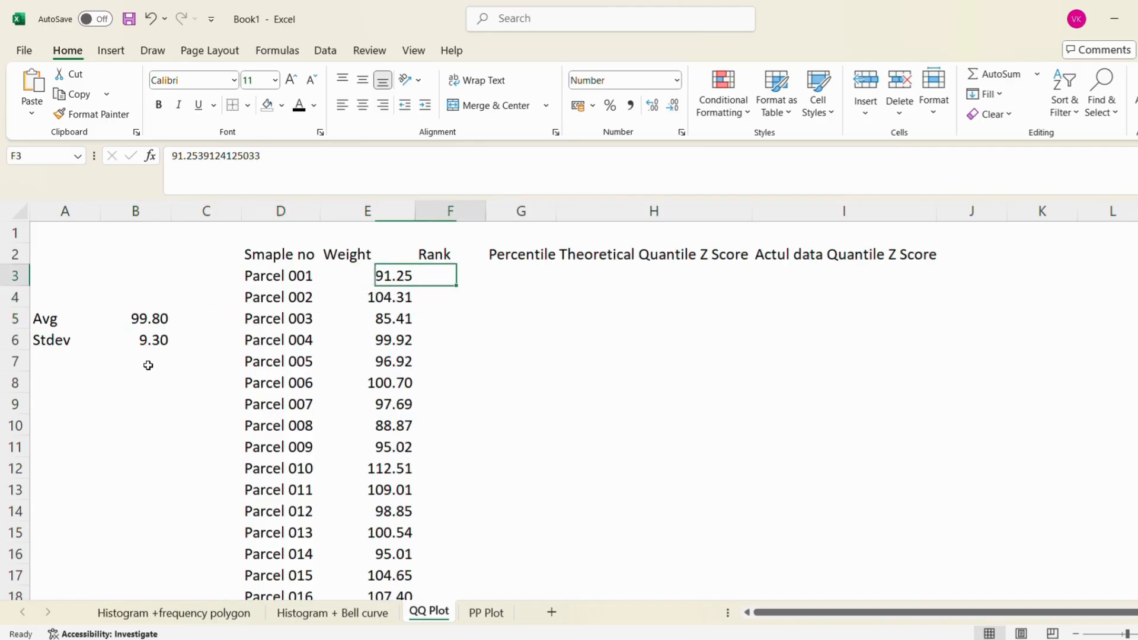
pyautogui.press('Left')
pyautogui.press('Left')
pyautogui.press('Right')
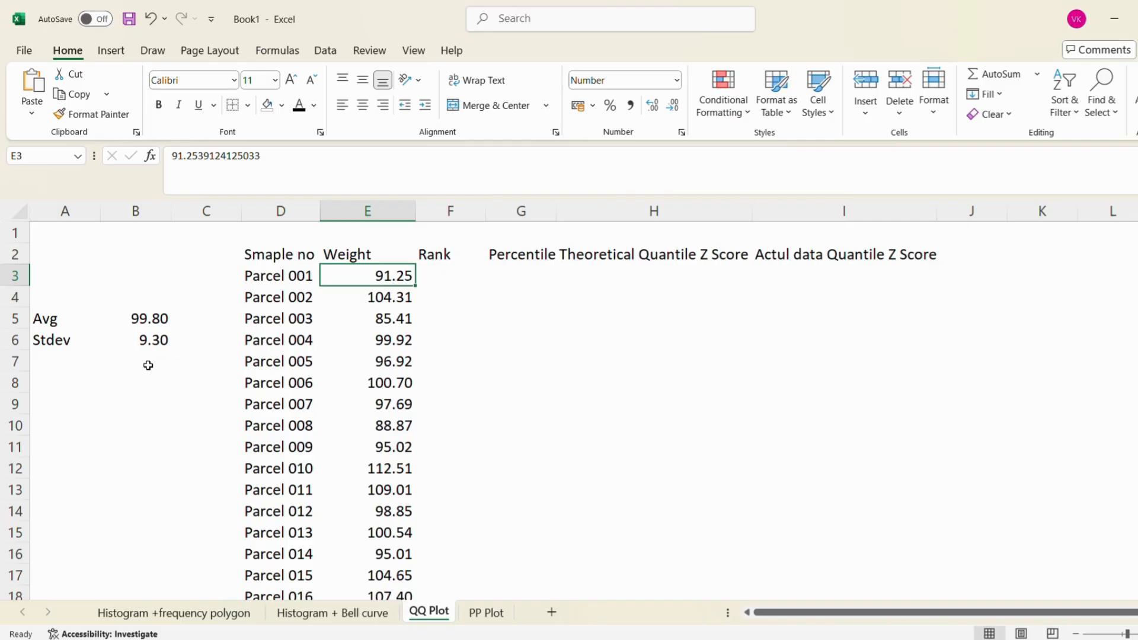
# Enter the labels Max in A3 and Min in A4, above the Avg label
pyautogui.press('Left')
pyautogui.press('Left')
pyautogui.press('Left')
pyautogui.press('Left')
pyautogui.write('Ma')
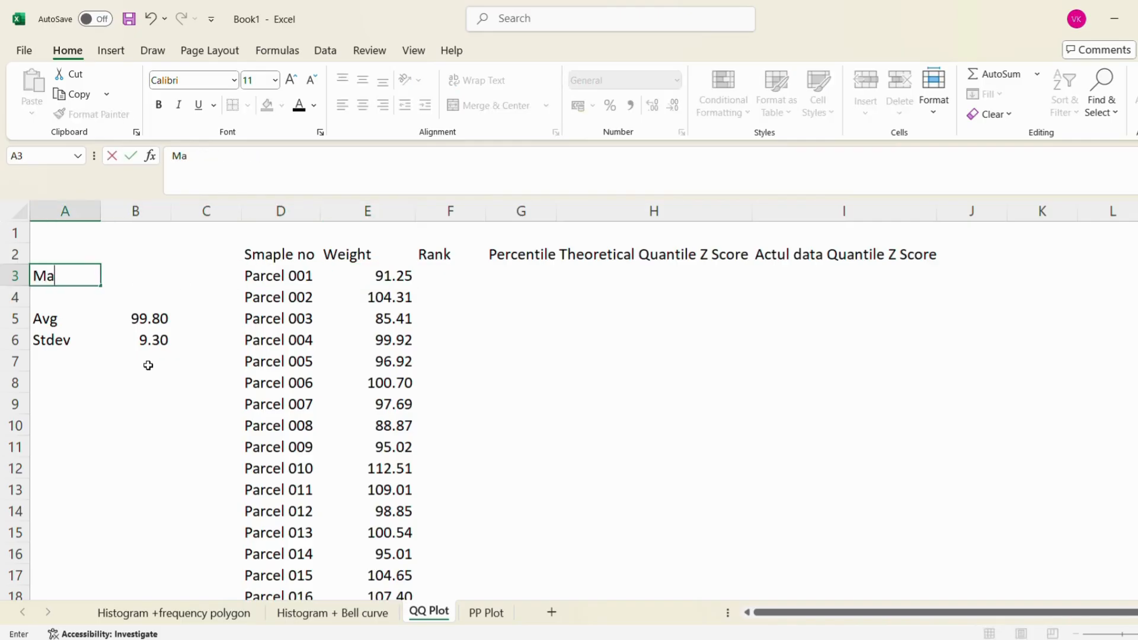
pyautogui.write('x')
pyautogui.press('Return')
pyautogui.write('Min')
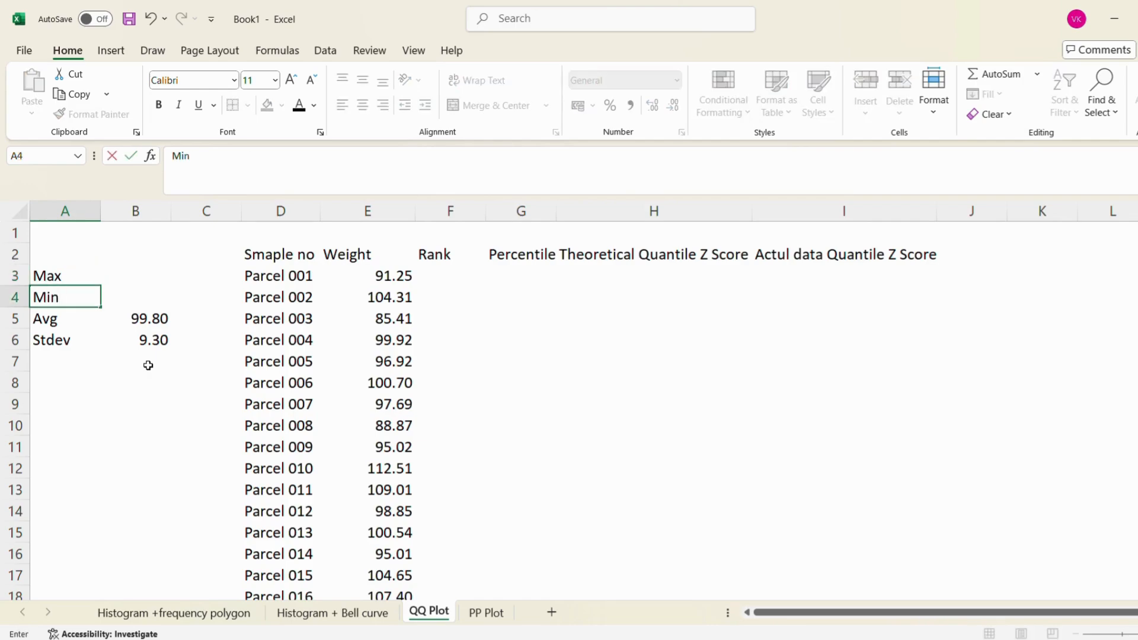
pyautogui.press('Return')
# Calculate the largest parcel weight in B3 with MAX over E3:E152
pyautogui.press('Right')
pyautogui.press('Up')
pyautogui.press('Up')
pyautogui.write('=')
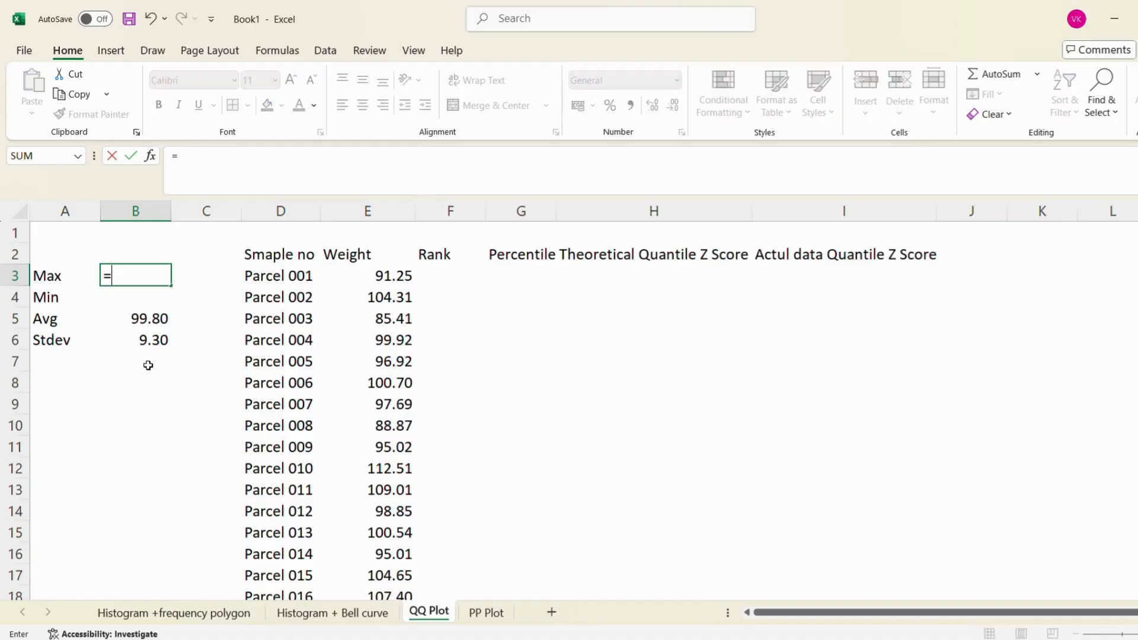
pyautogui.write('max(')
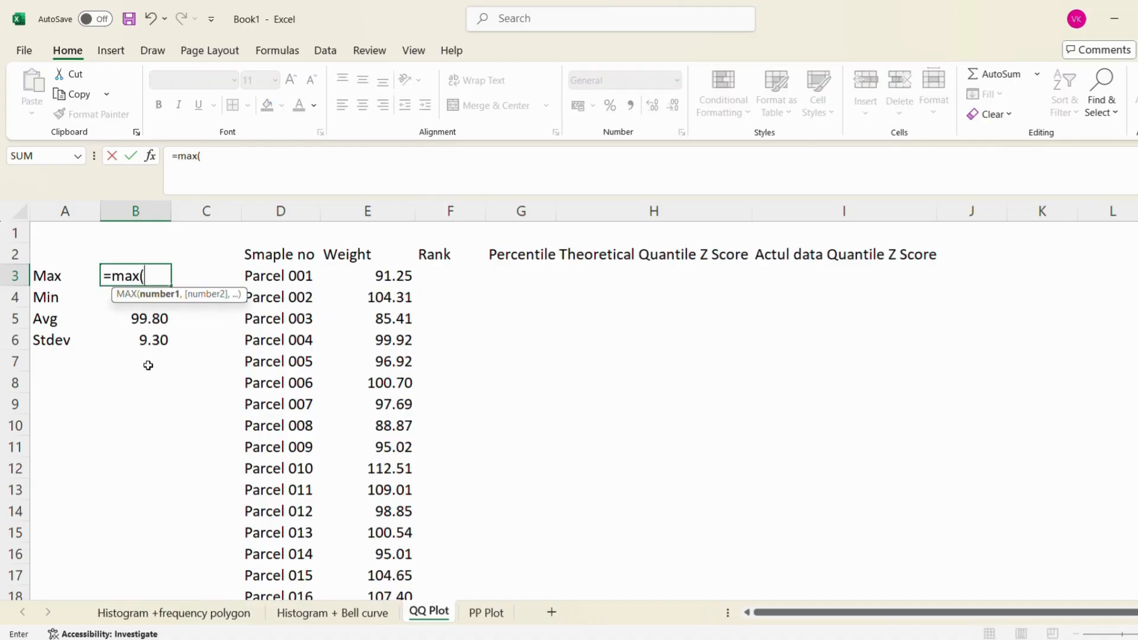
pyautogui.press('Right')
pyautogui.press('Right')
pyautogui.press('Right')
pyautogui.press('Right')
pyautogui.press('Left')
pyautogui.hotkey('ctrl', 'shift', 'Down')
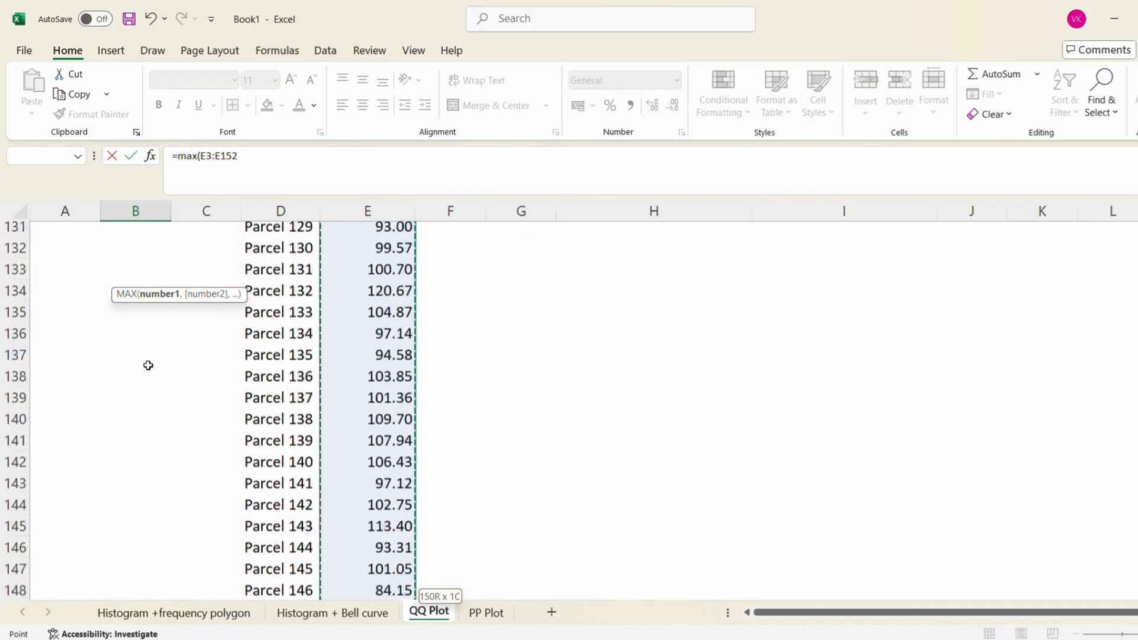
pyautogui.hotkey('ctrl', 'Return')
# Calculate the smallest parcel weight in B4 with MIN over E3:E152
pyautogui.press('Up')
pyautogui.press('Up')
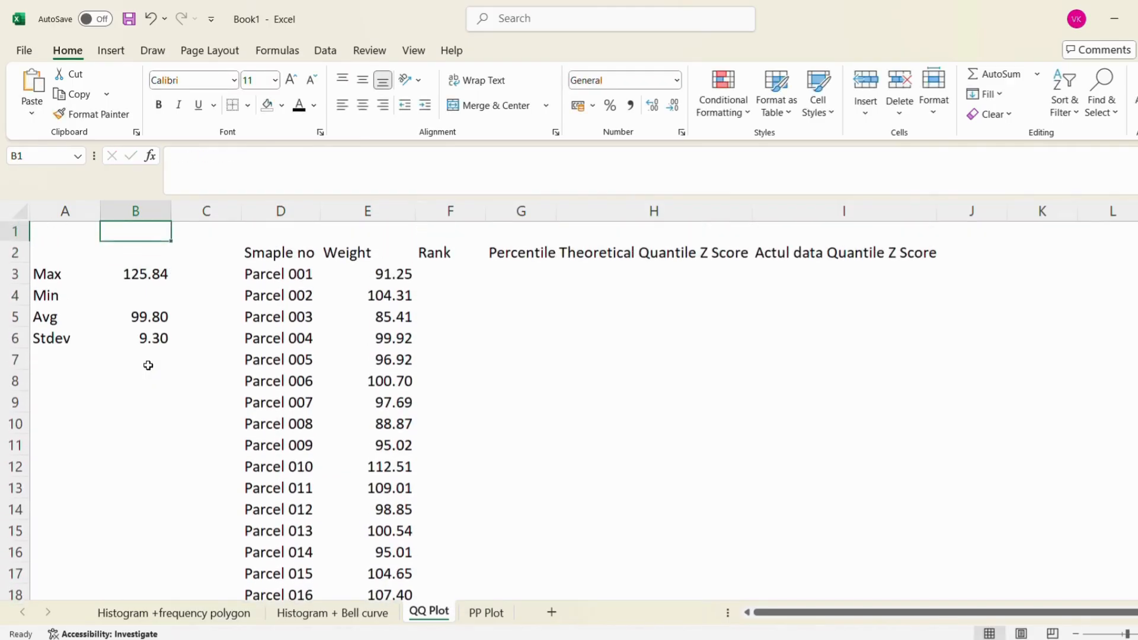
pyautogui.press('Down')
pyautogui.press('Down')
pyautogui.press('Down')
pyautogui.write('=mi')
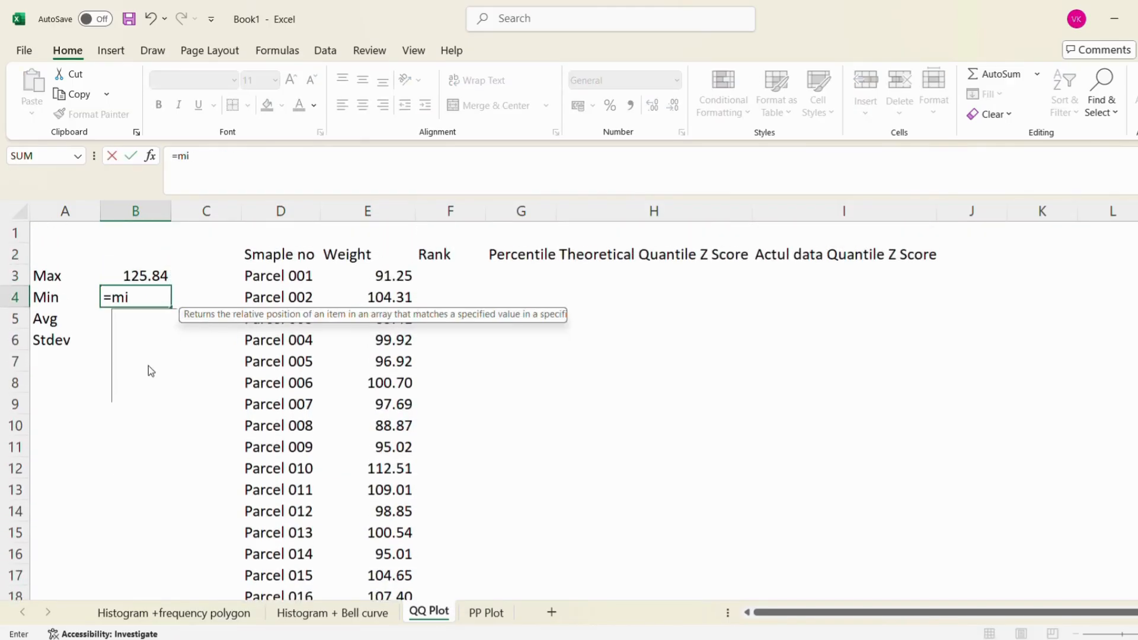
pyautogui.write('n(')
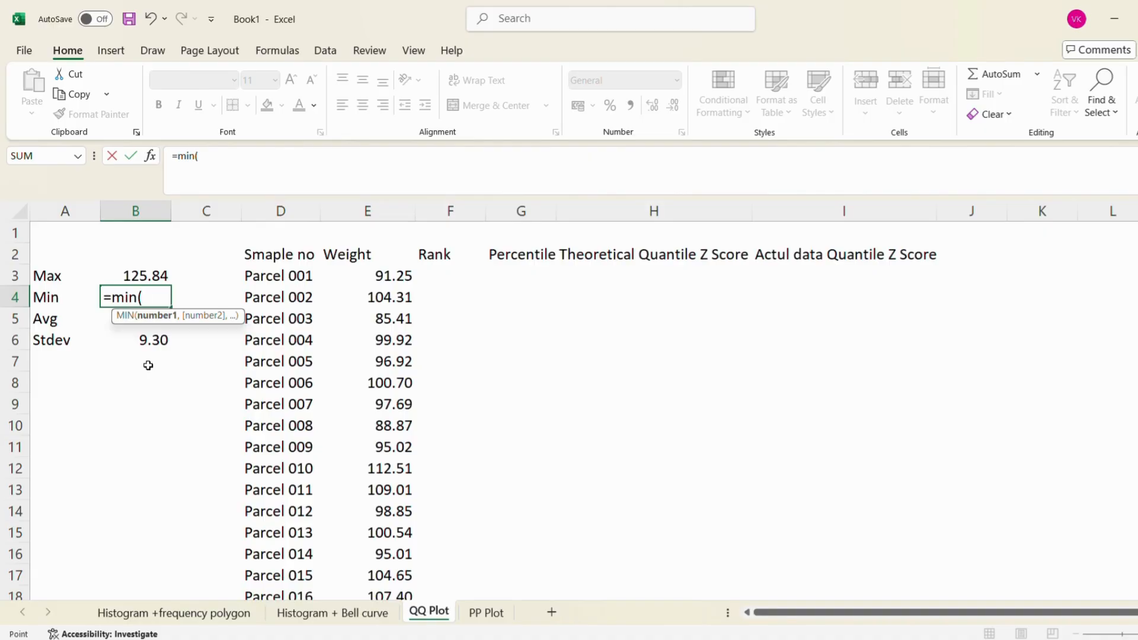
pyautogui.press('Right')
pyautogui.press('Right')
pyautogui.press('Right')
pyautogui.press('Right')
pyautogui.press('Left')
pyautogui.press('Up')
pyautogui.hotkey('ctrl', 'shift', 'Down')
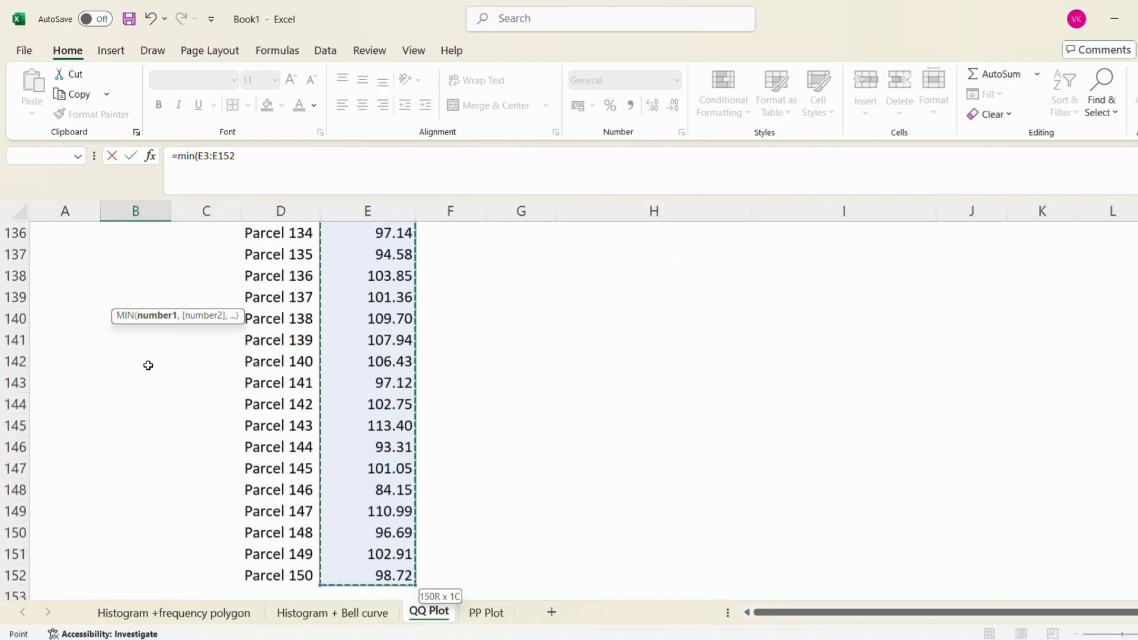
pyautogui.press('Return')
pyautogui.press('Up')
pyautogui.press('Up')
pyautogui.press('Up')
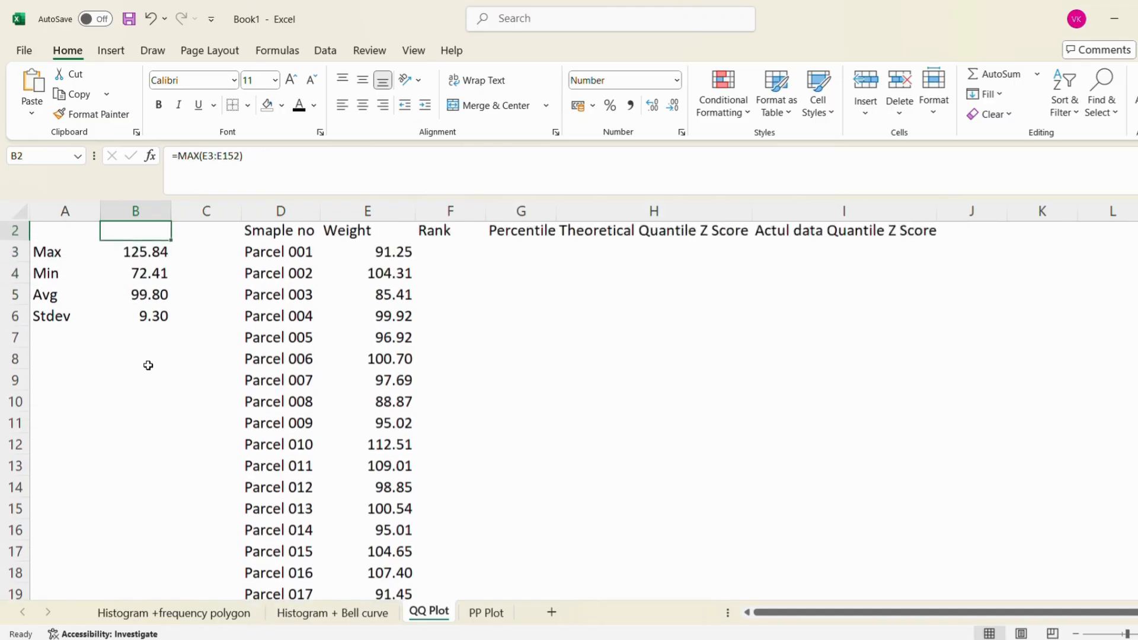
pyautogui.press('Down')
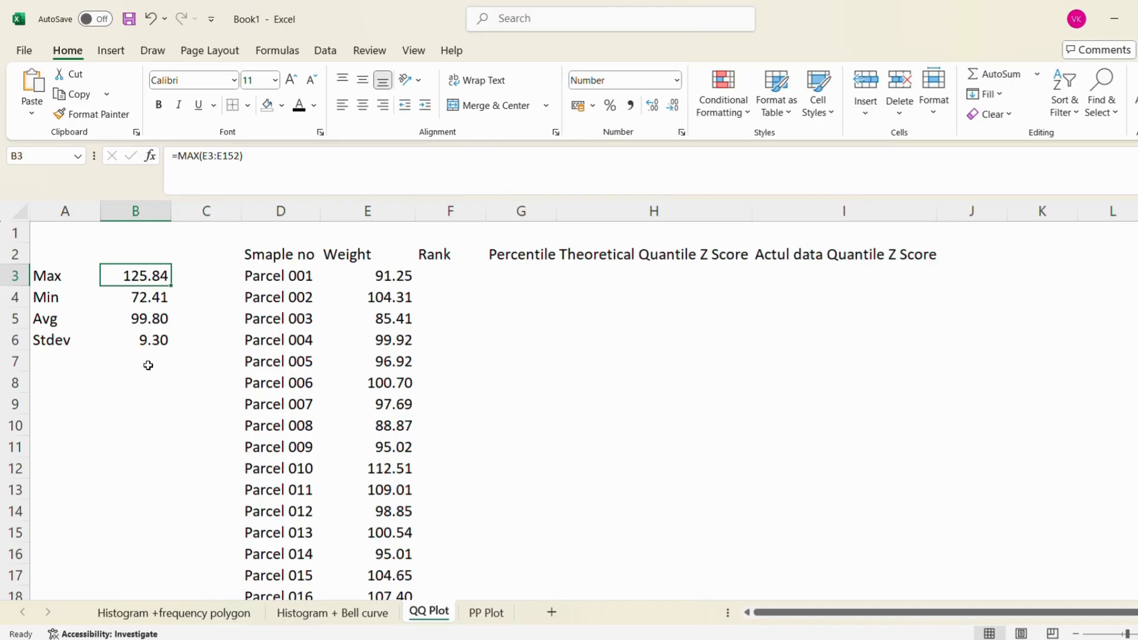
# Start a RANK.AVG formula in F3 with the first parcel weight, E3, as the number
pyautogui.press('Right')
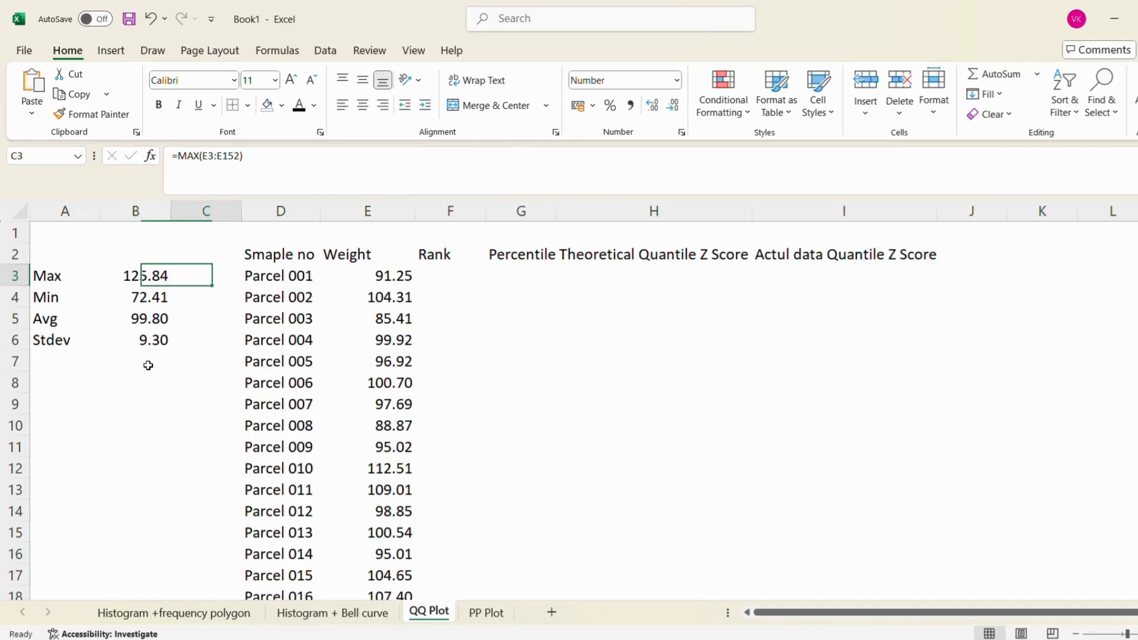
pyautogui.press('Right')
pyautogui.press('Right')
pyautogui.press('Right')
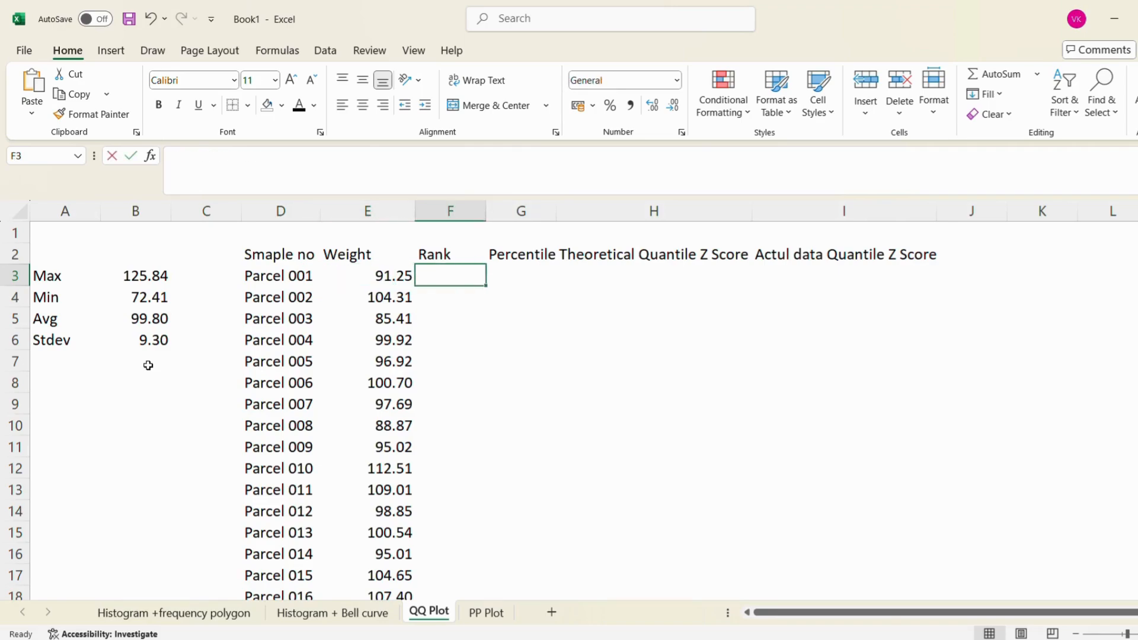
pyautogui.write('=')
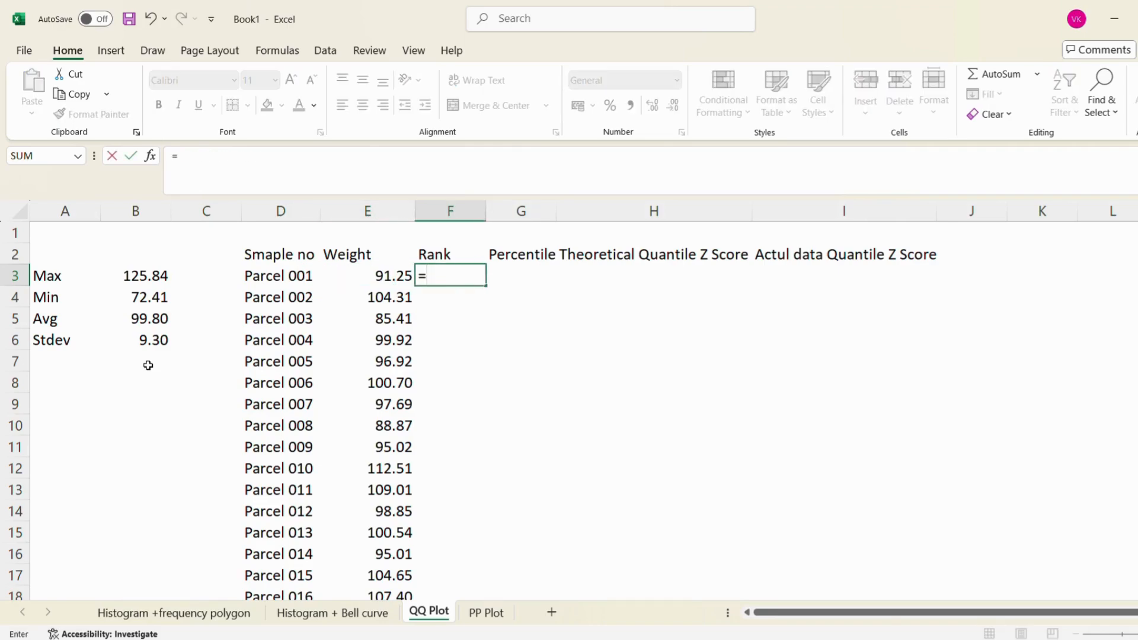
pyautogui.write('ra')
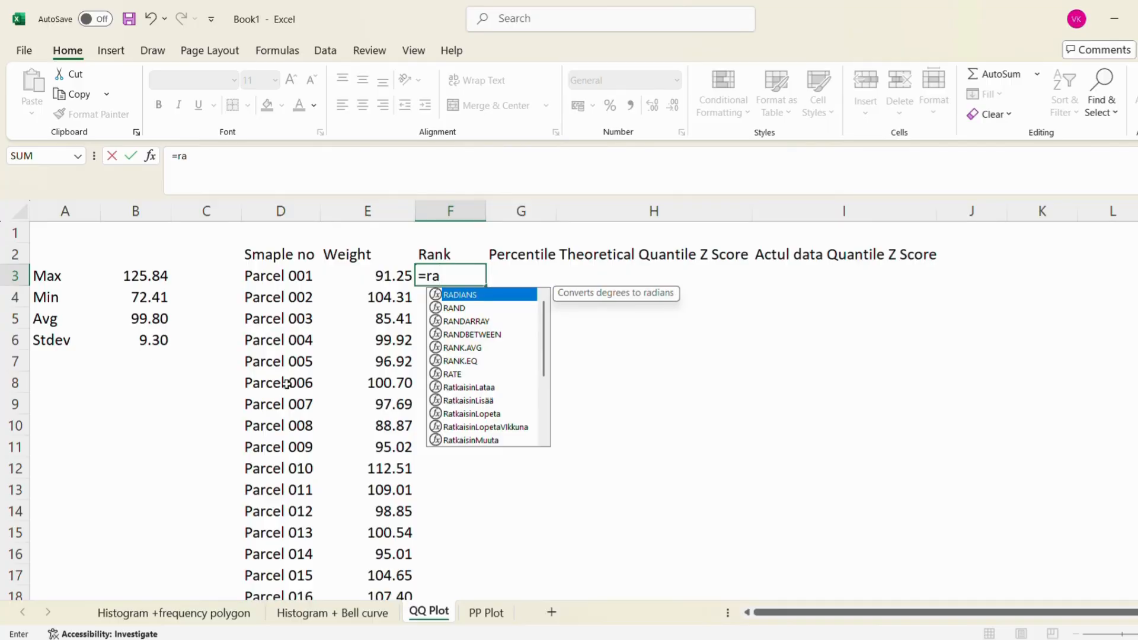
pyautogui.click(471, 352)
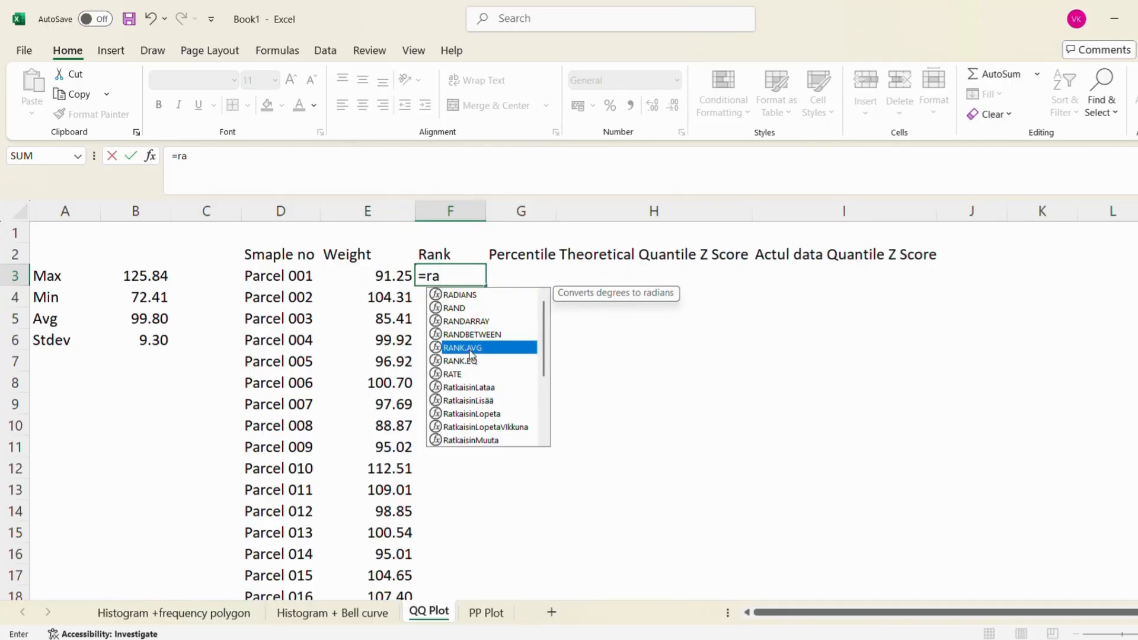
pyautogui.doubleClick(470, 351)
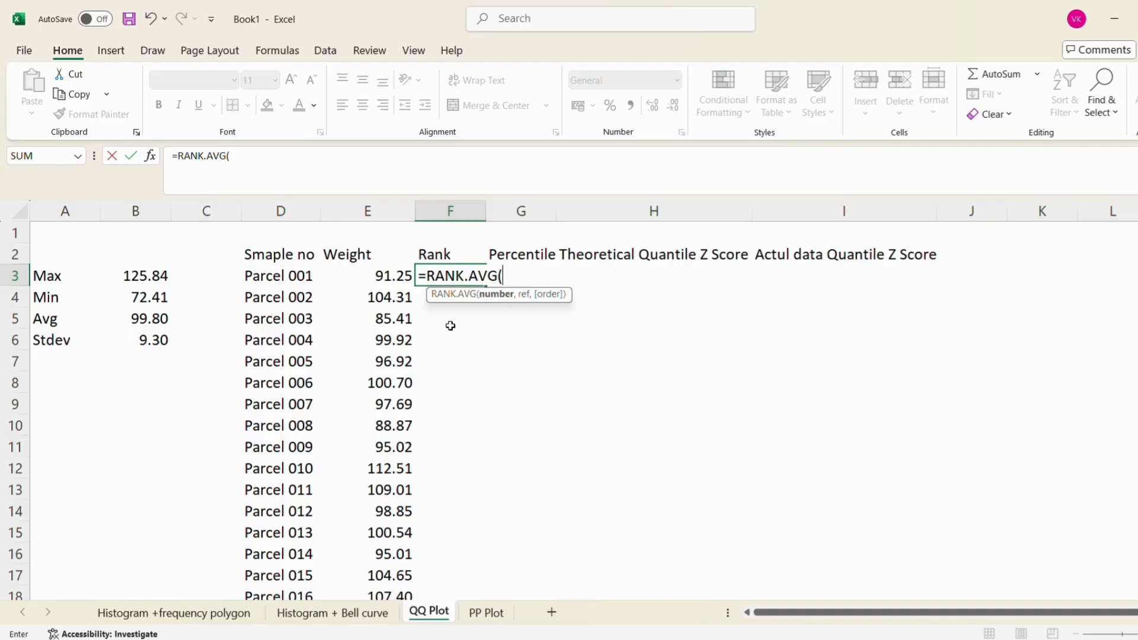
pyautogui.press('Left')
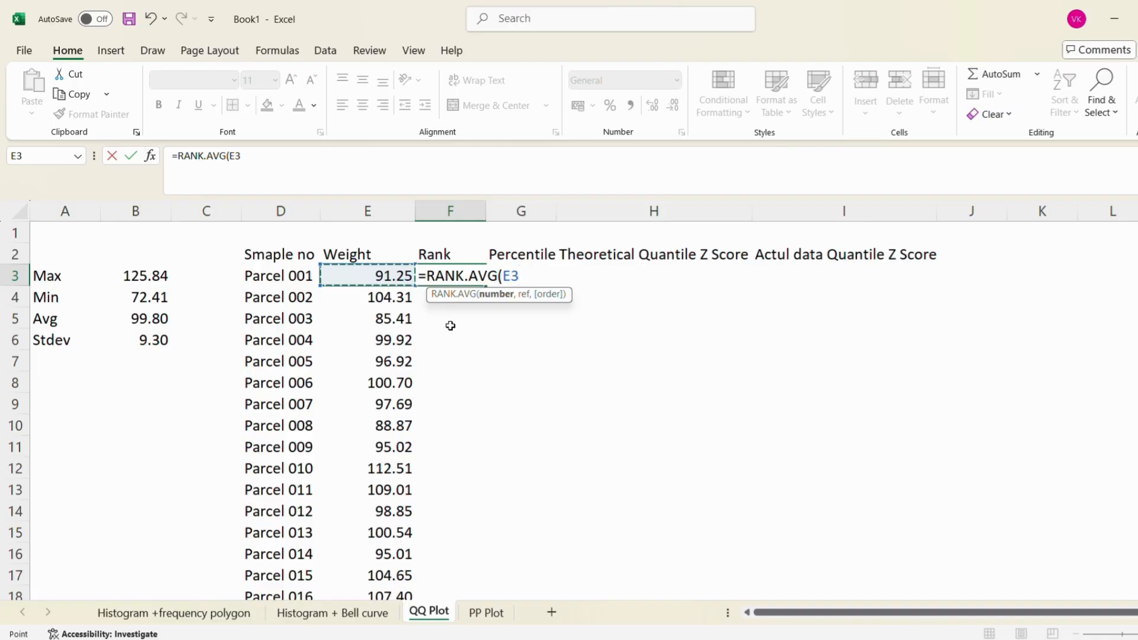
pyautogui.write(',')
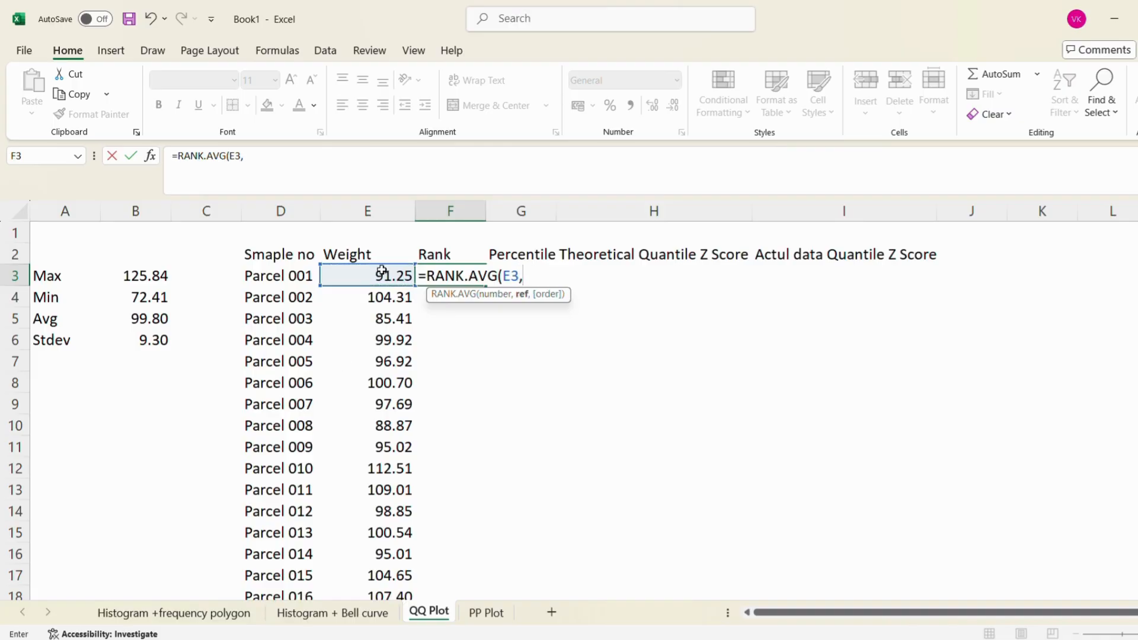
# Use the weights E3:E152 as the ranking reference and lock it as the absolute range $E$3:$E$152
pyautogui.click(347, 272)
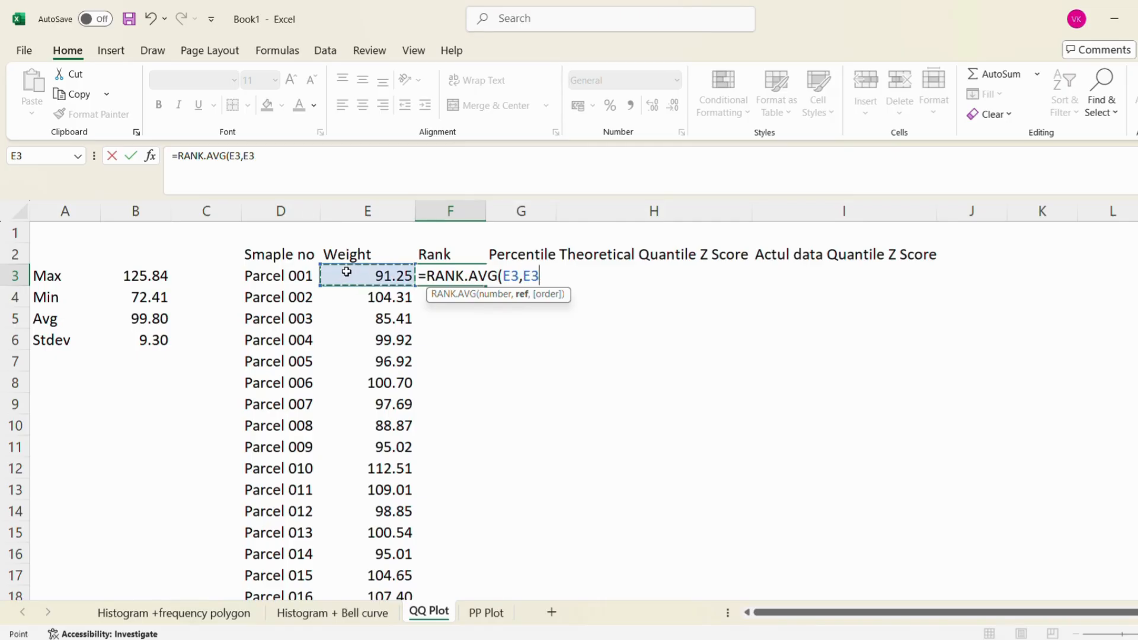
pyautogui.hotkey('ctrl', 'shift', 'Down')
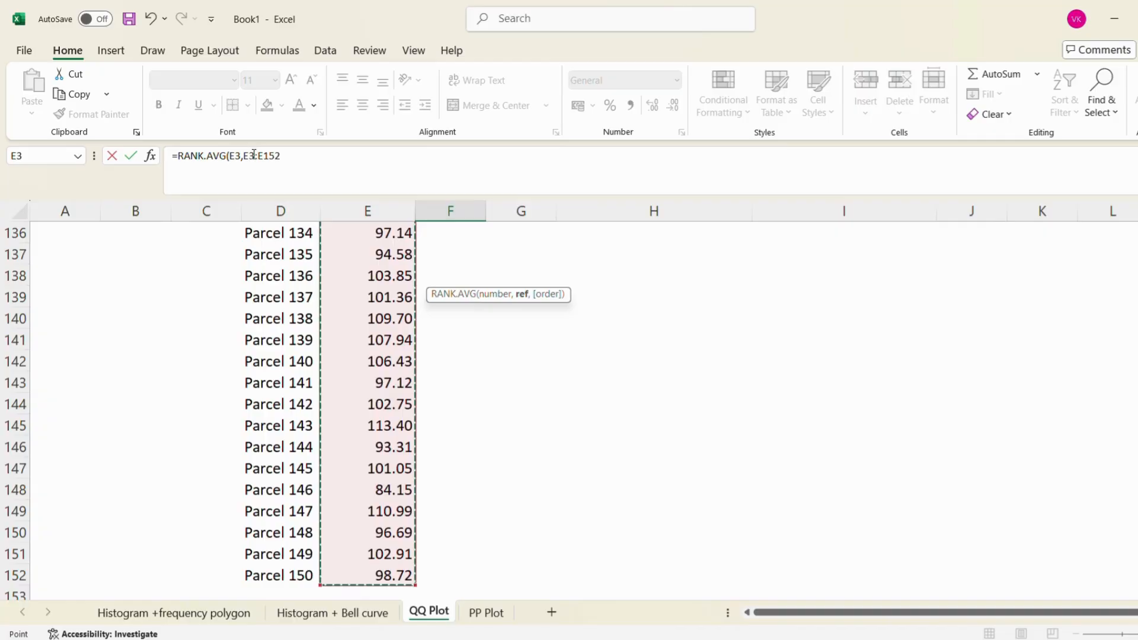
pyautogui.click(254, 156)
pyautogui.moveTo(243, 155); pyautogui.dragTo(280, 155)
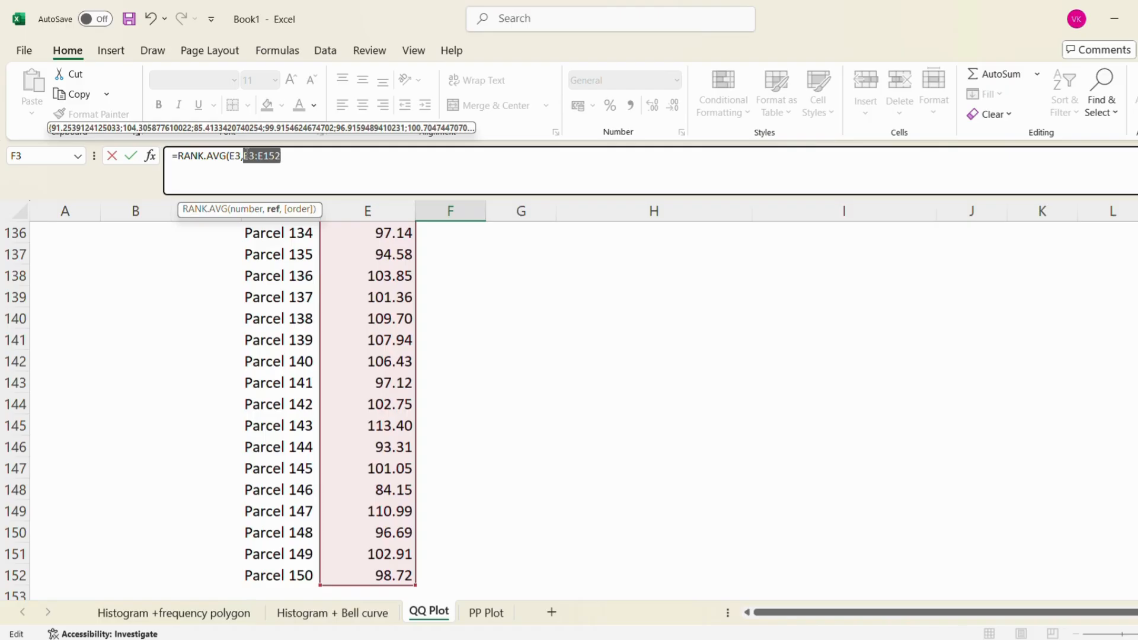
pyautogui.press('F4')
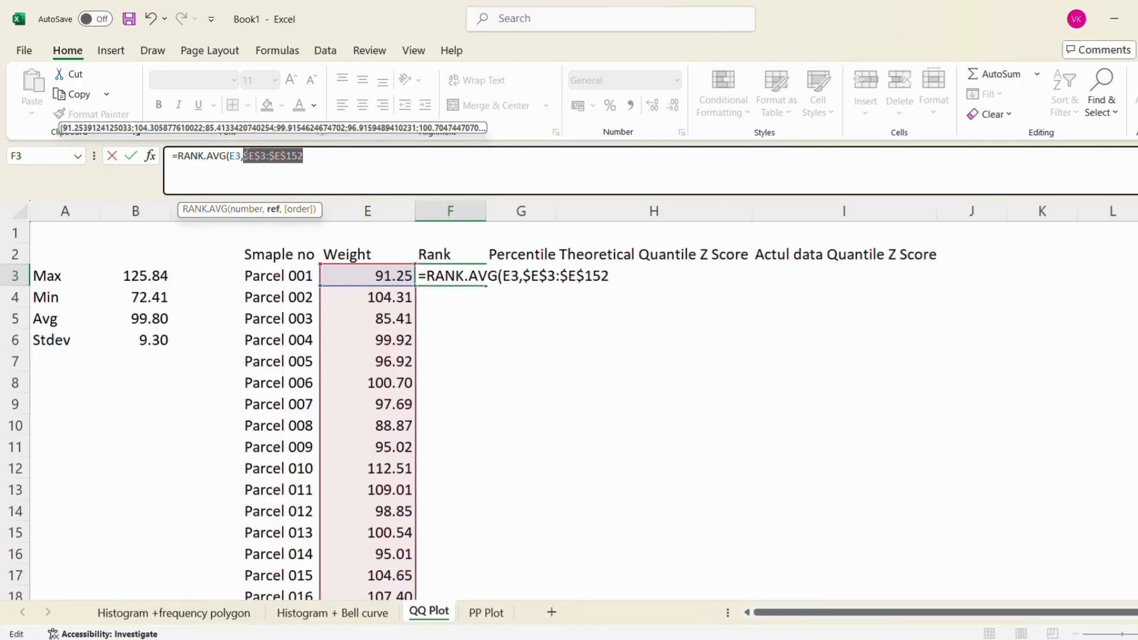
# Set the rank order to 1 (ascending) and complete the formula in F3 as =RANK.AVG(E3,$E$3:$E$152,1)
pyautogui.write(',')
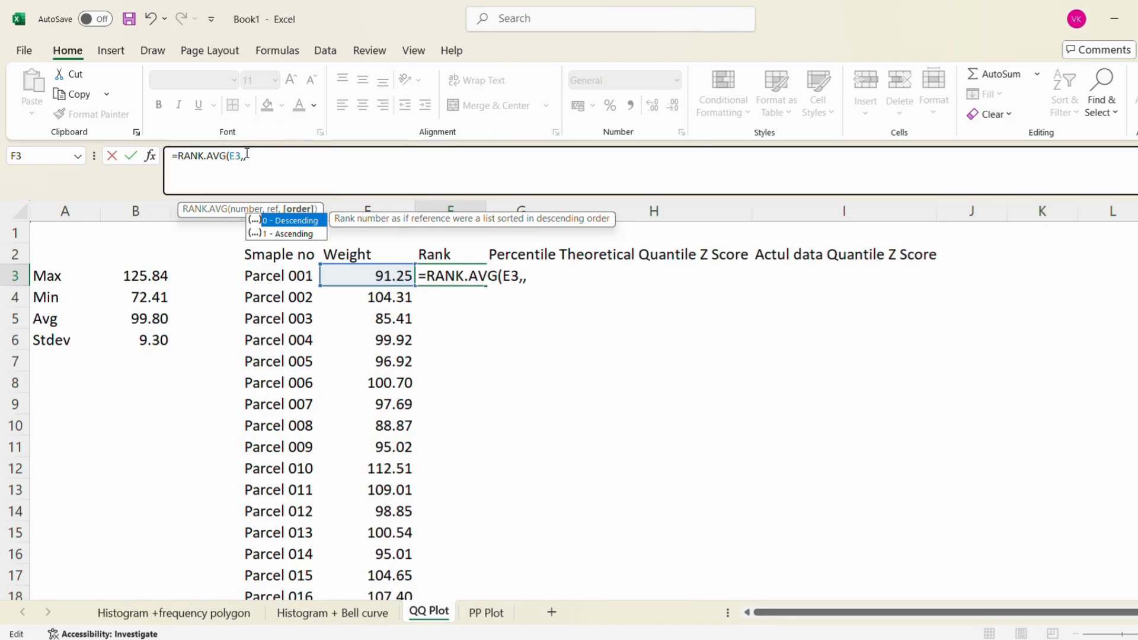
pyautogui.hotkey('ctrl', 'z')
pyautogui.click(312, 165)
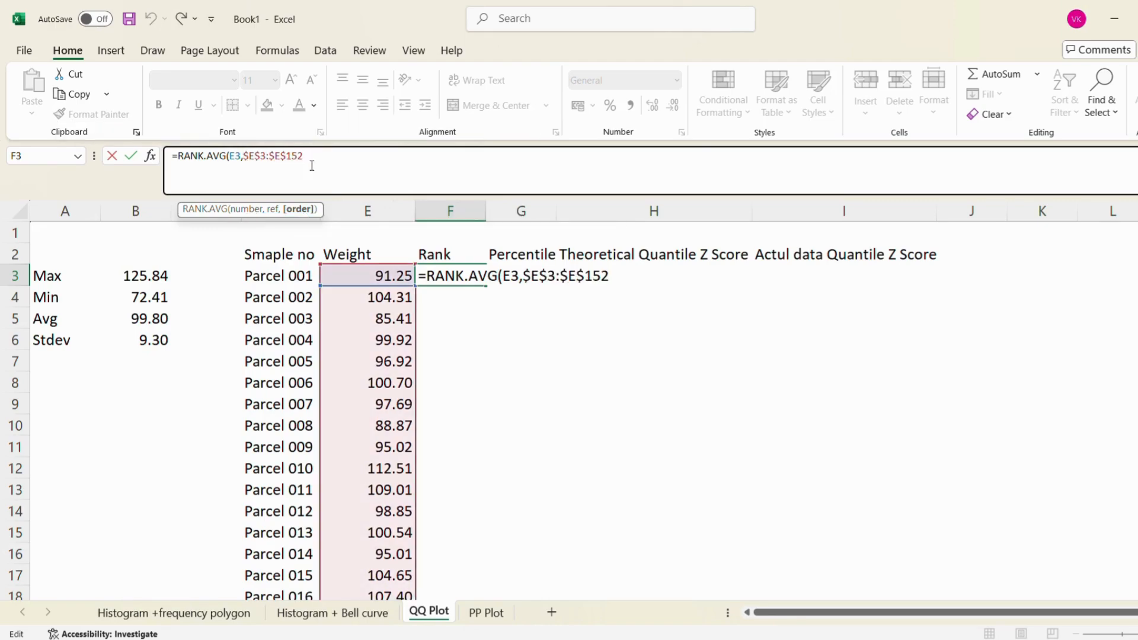
pyautogui.write(',')
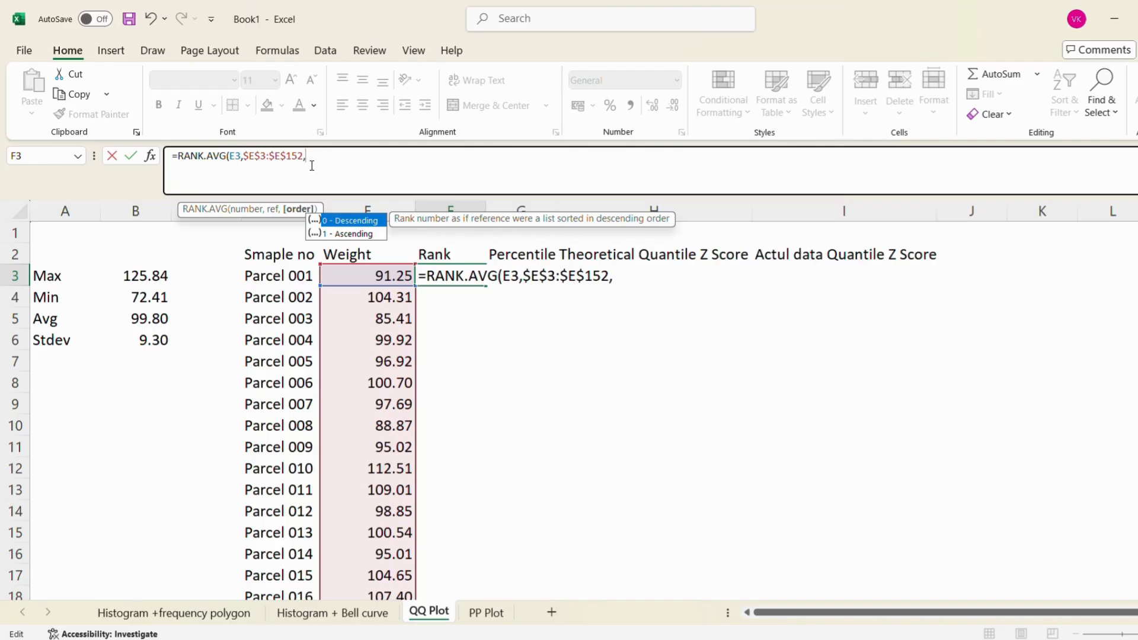
pyautogui.write('1')
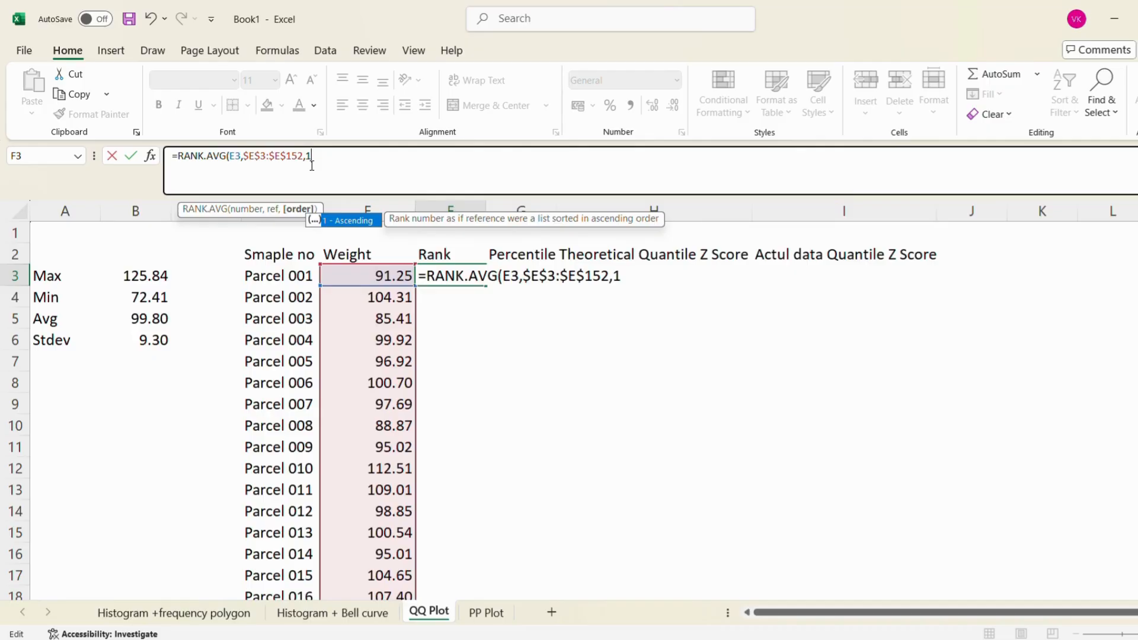
pyautogui.write(')')
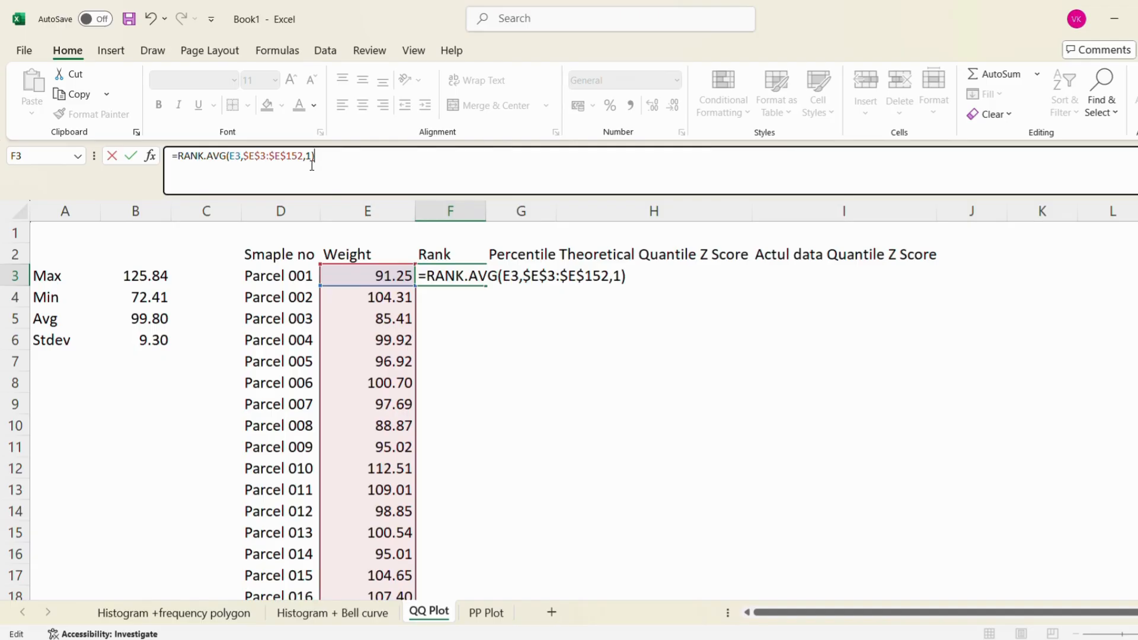
pyautogui.press('Return')
# Copy the rank formula from F3 down the Rank column through F152
pyautogui.press('Up')
pyautogui.press('Left')
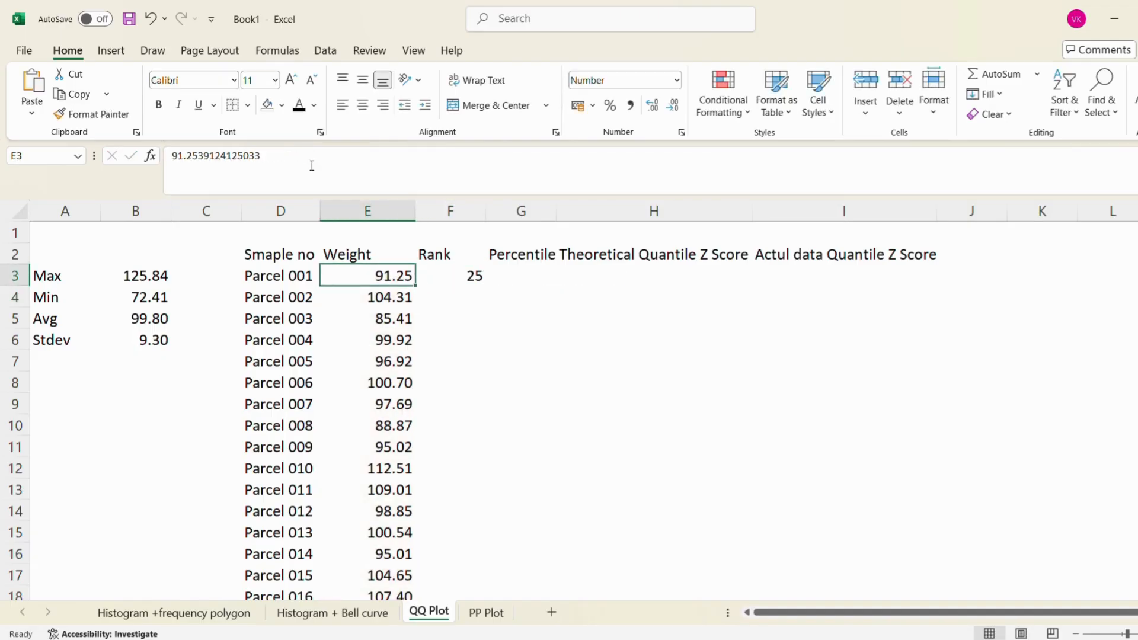
pyautogui.press('Right')
pyautogui.hotkey('ctrl', 'c')
pyautogui.press('Down')
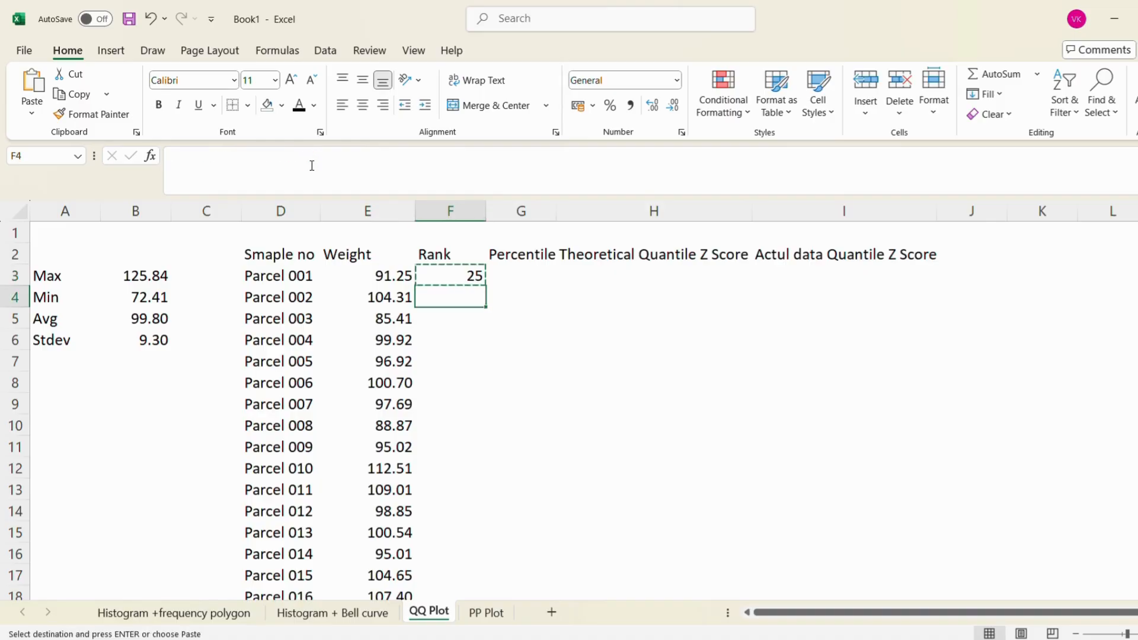
pyautogui.hotkey('ctrl', 'v')
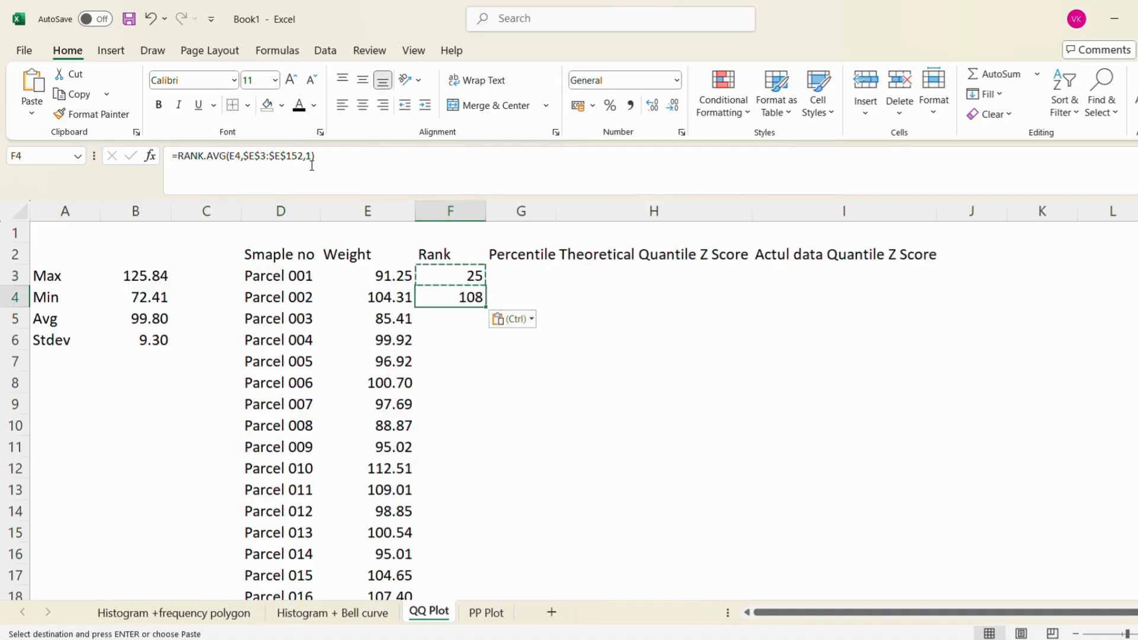
pyautogui.press('Down')
pyautogui.press('Left')
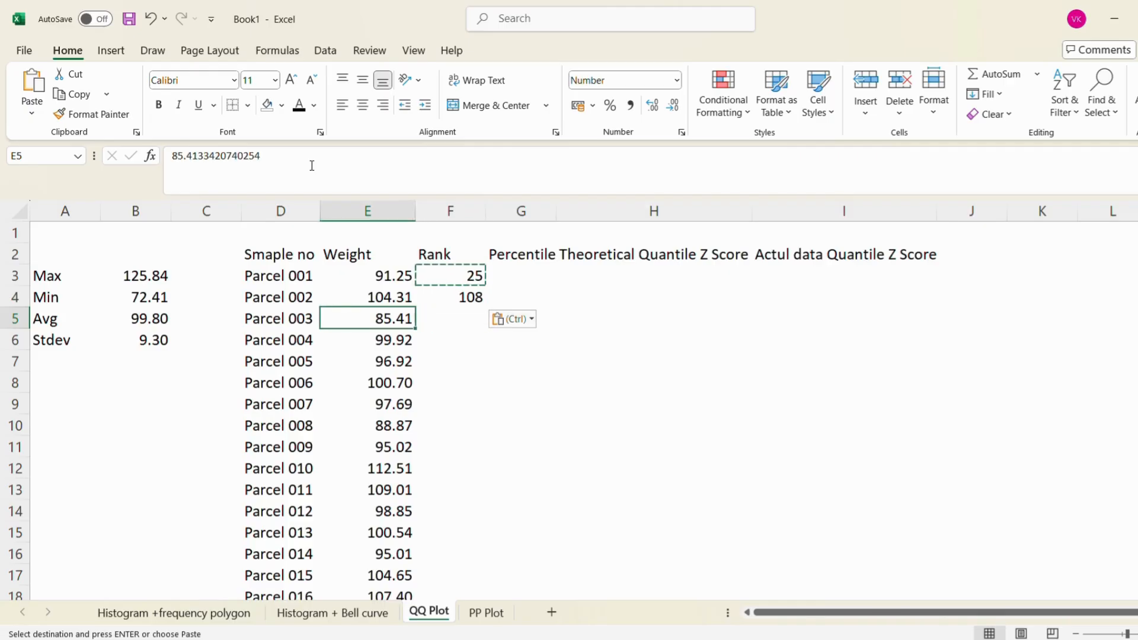
pyautogui.hotkey('ctrl', 'Down')
pyautogui.press('Right')
pyautogui.hotkey('ctrl', 'shift', 'Up')
pyautogui.hotkey('shift', 'Down')
pyautogui.hotkey('ctrl', 'v')
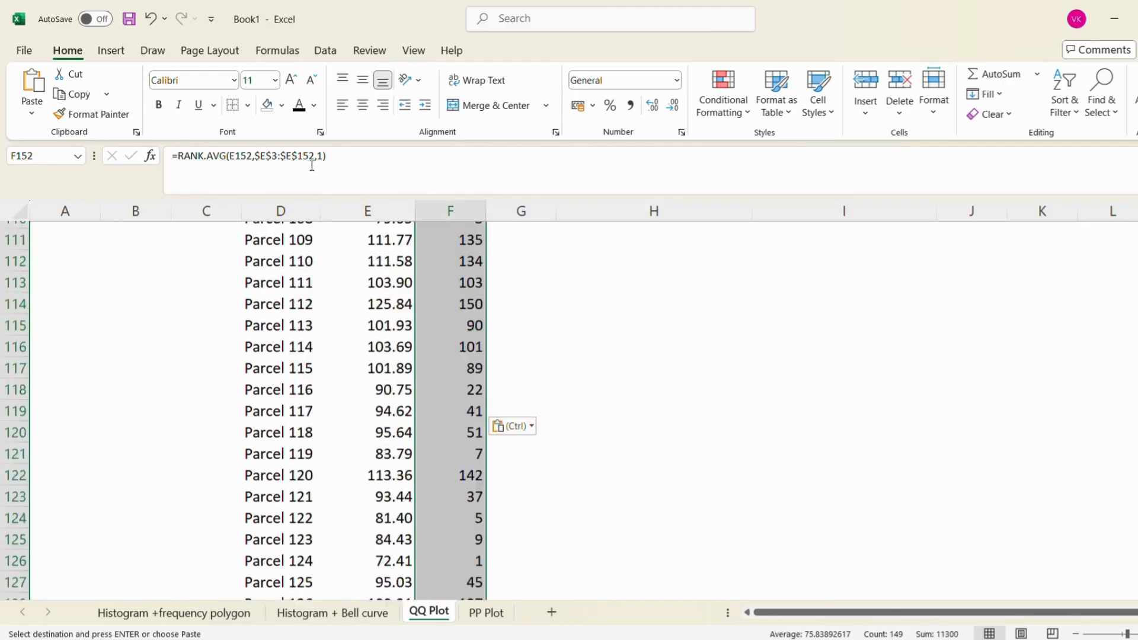
# Review the first parcels' weights and ranks alongside the Percentile column heading
pyautogui.press('Up')
pyautogui.hotkey('ctrl', 'Up')
pyautogui.hotkey('ctrl', 'Up')
pyautogui.press('Down')
pyautogui.press('Down')
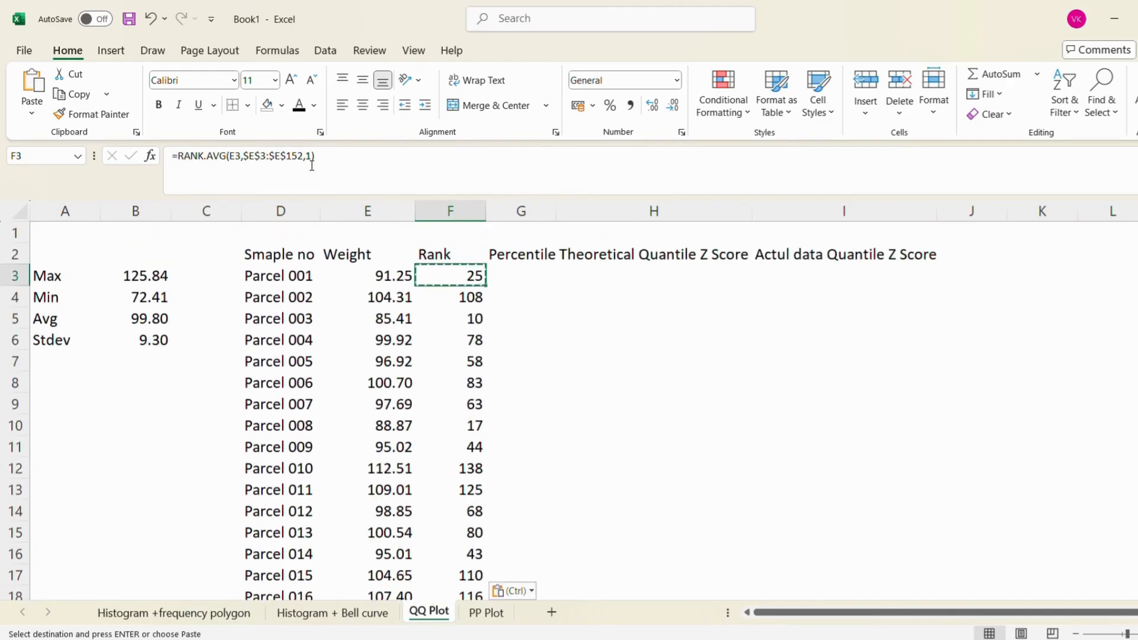
pyautogui.press('Left')
pyautogui.press('Left')
pyautogui.press('Left')
pyautogui.press('Right')
pyautogui.press('Right')
pyautogui.press('Right')
pyautogui.press('Right')
pyautogui.press('Up')
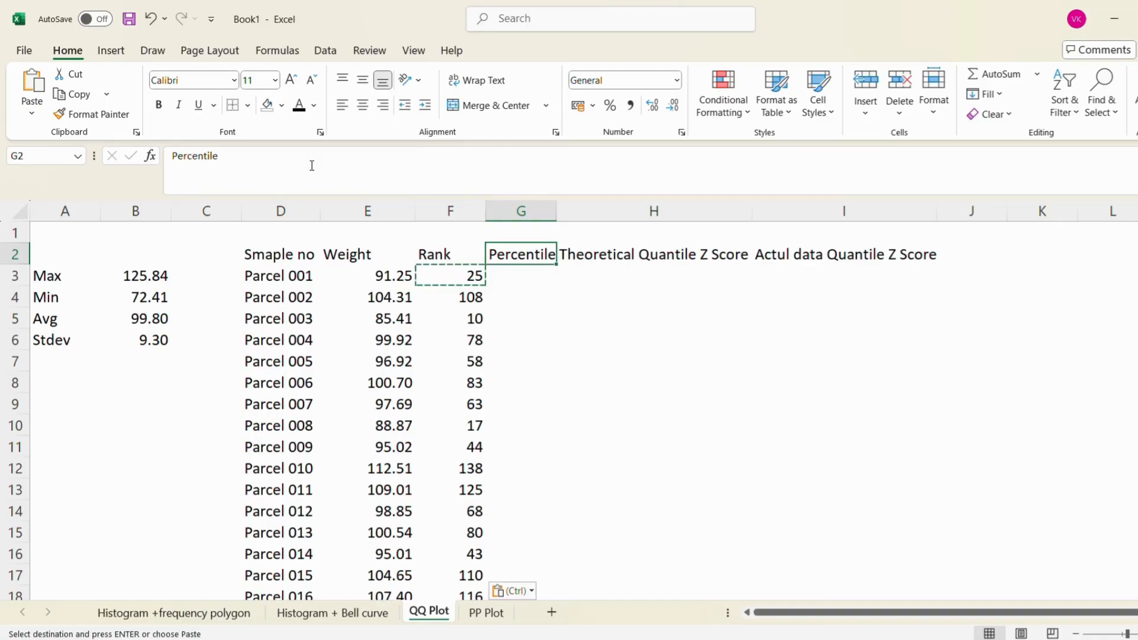
pyautogui.press('Down')
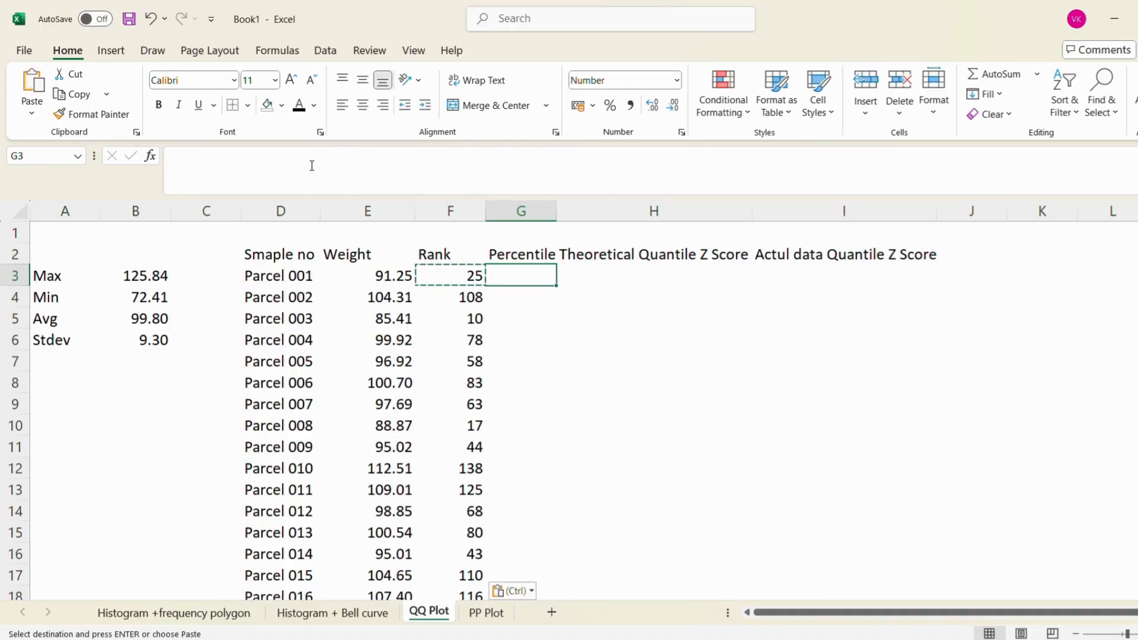
pyautogui.press('Left')
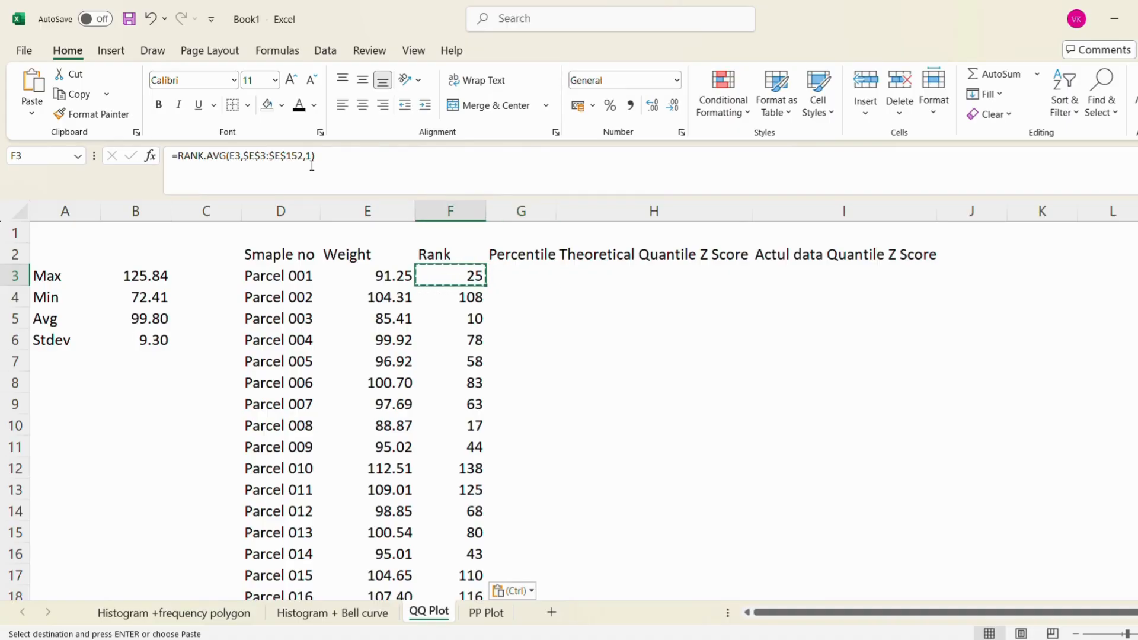
pyautogui.press('Down')
pyautogui.press('Down')
pyautogui.press('Down')
pyautogui.press('Up')
pyautogui.press('Up')
pyautogui.press('Up')
# Begin the percentile formula in G3 by subtracting 0.5 from the rank in F3
pyautogui.press('Right')
pyautogui.write('=')
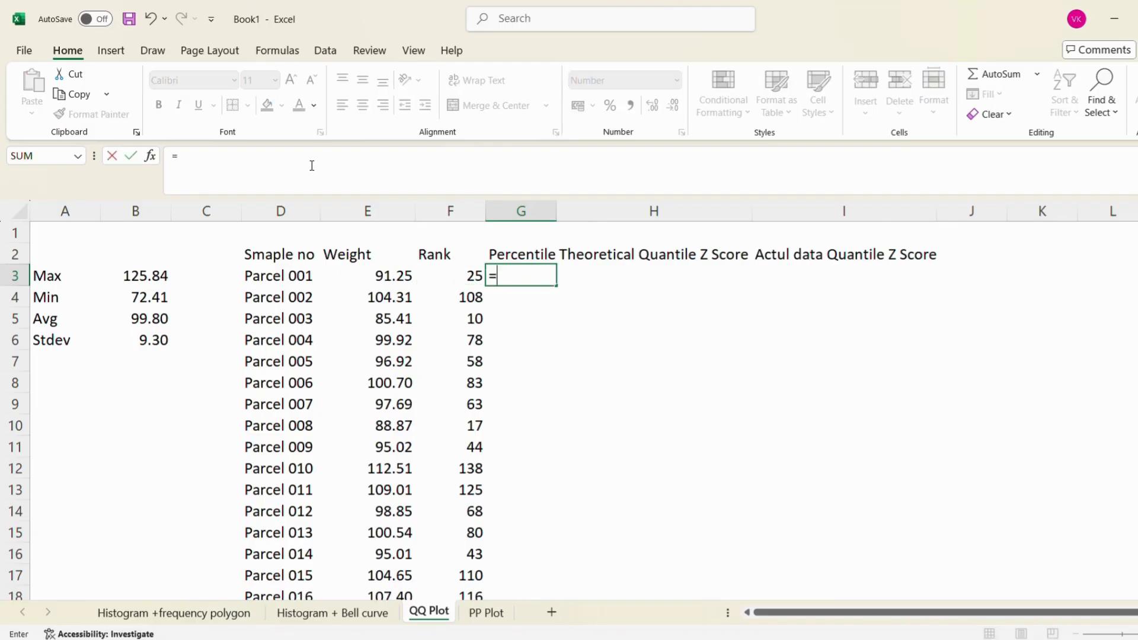
pyautogui.press('Left')
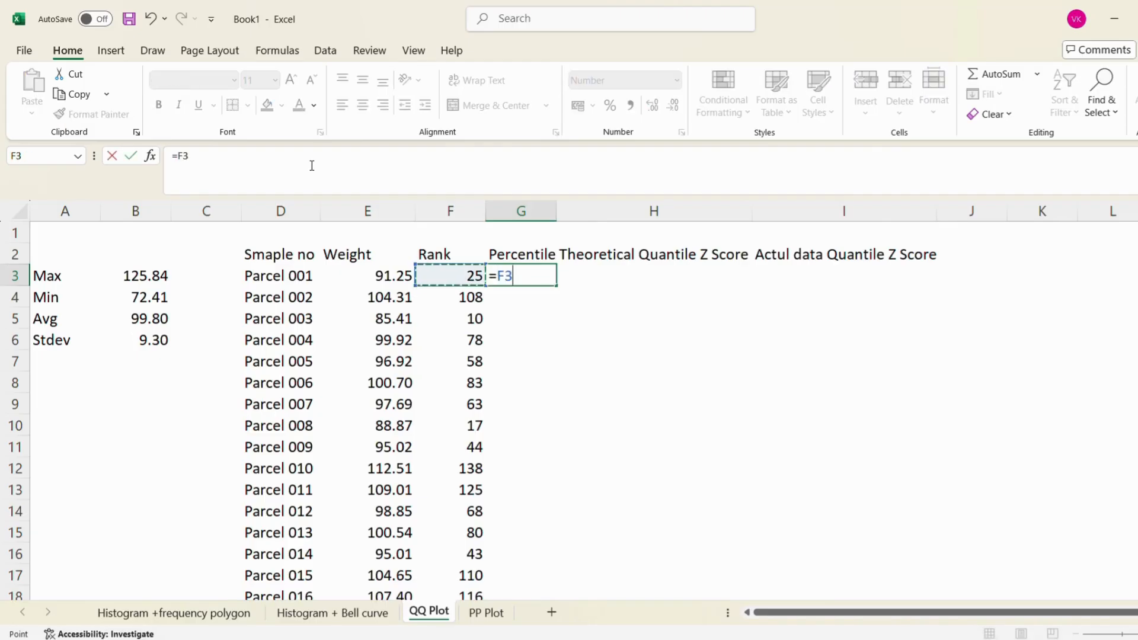
pyautogui.write('=0')
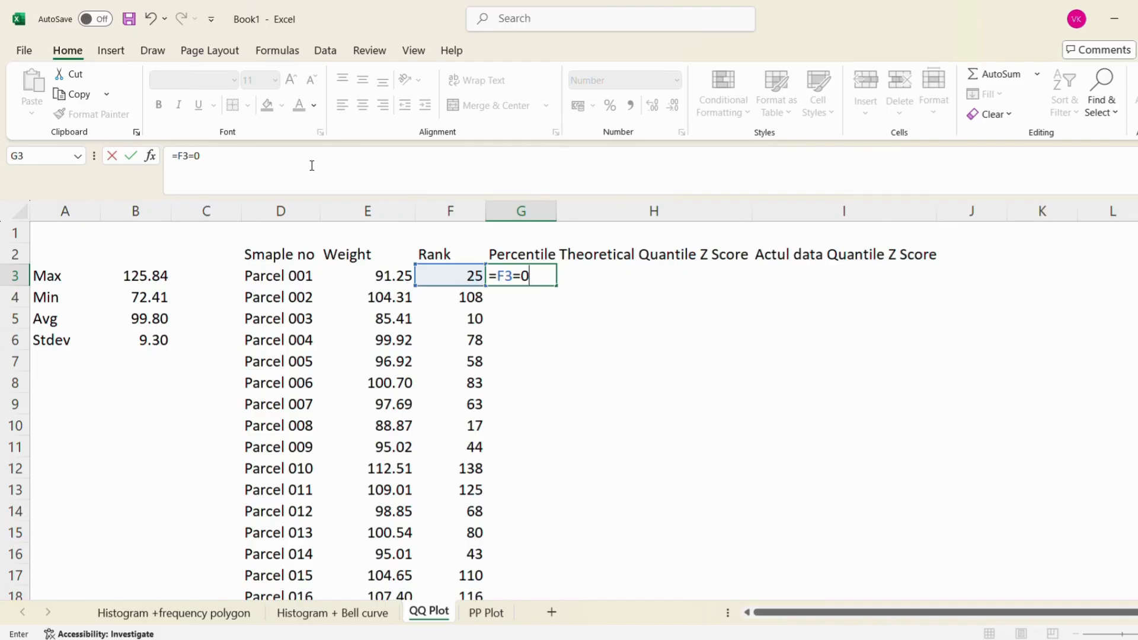
pyautogui.write('.5')
pyautogui.click(195, 156)
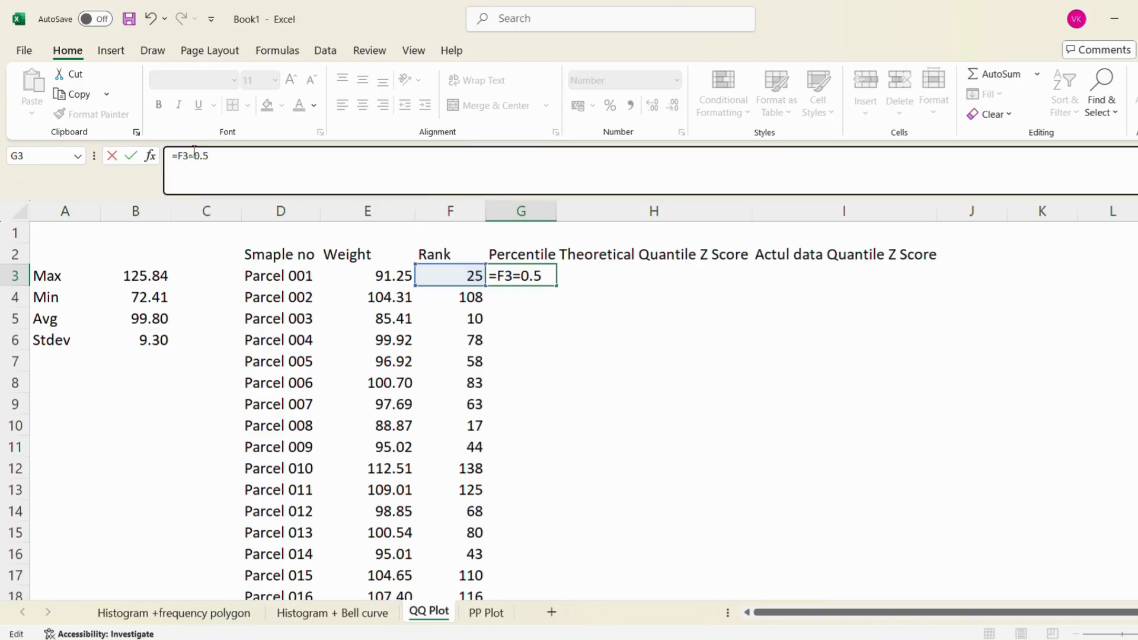
pyautogui.press('BackSpace')
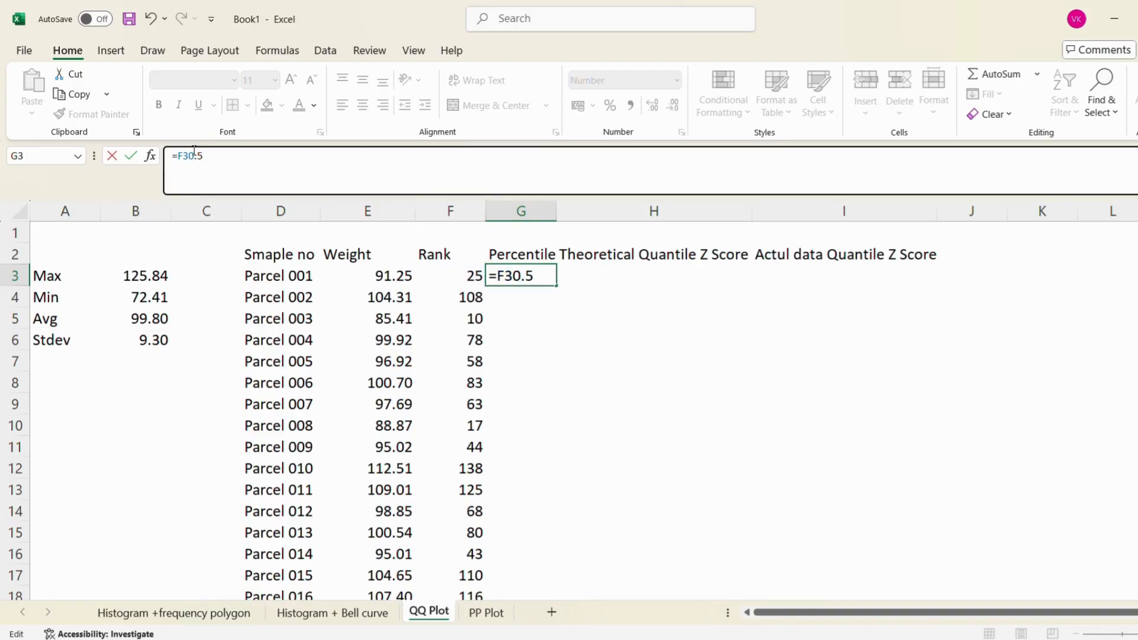
pyautogui.write('-')
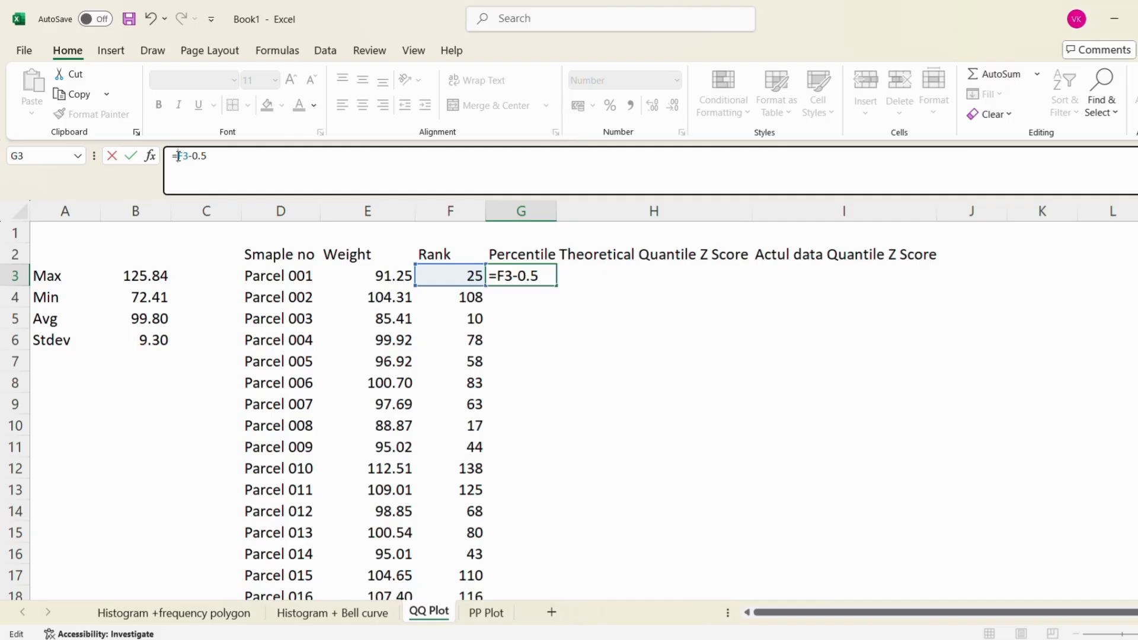
# Enclose F3-0.5 in parentheses and divide it by 150, completing G3 as =(F3-0.5)/150
pyautogui.write('(')
pyautogui.write(')')
pyautogui.write('/')
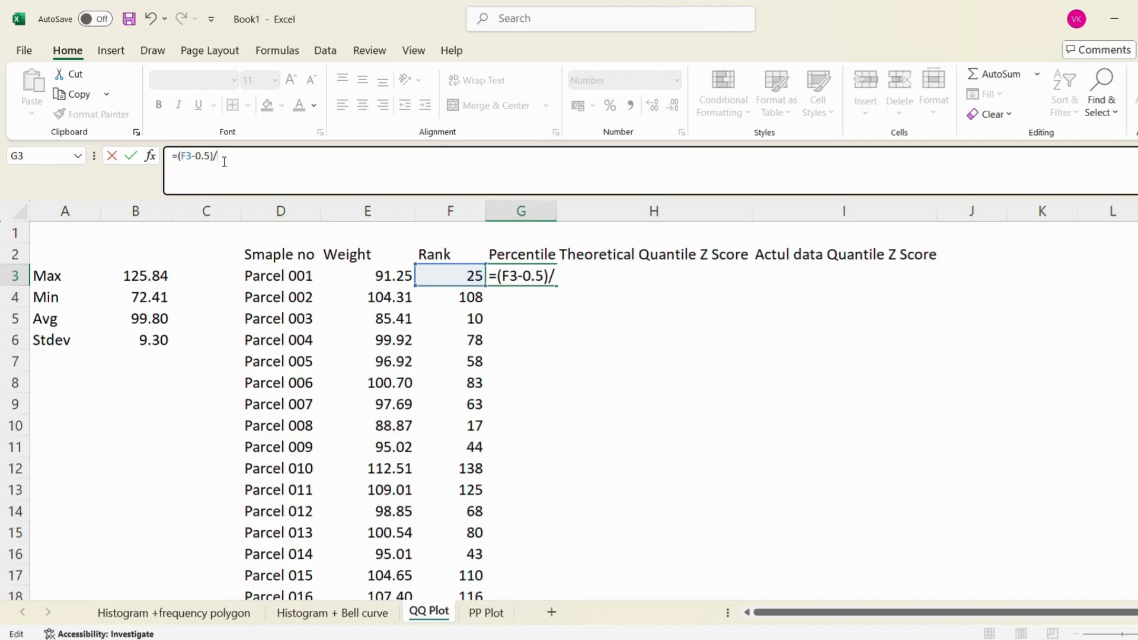
pyautogui.write('150')
pyautogui.press('Return')
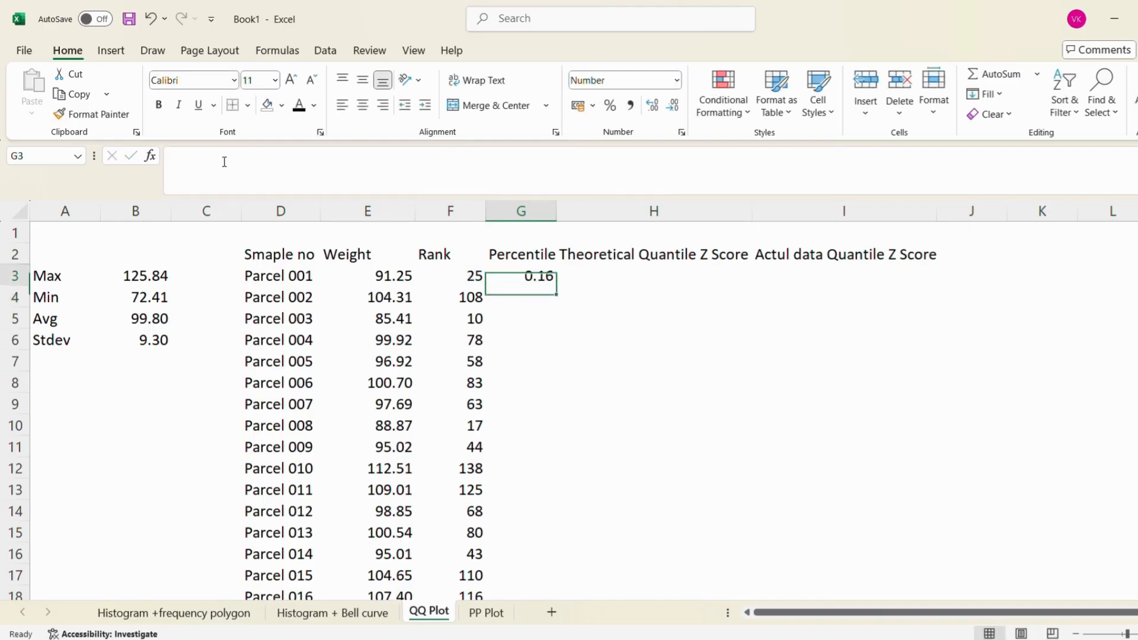
# Copy the percentile formula from G3 down the Percentile column through G152
pyautogui.press('Up')
pyautogui.hotkey('ctrl', 'c')
pyautogui.press('Left')
pyautogui.hotkey('ctrl', 'Down')
pyautogui.press('Right')
pyautogui.hotkey('ctrl', 'shift', 'Up')
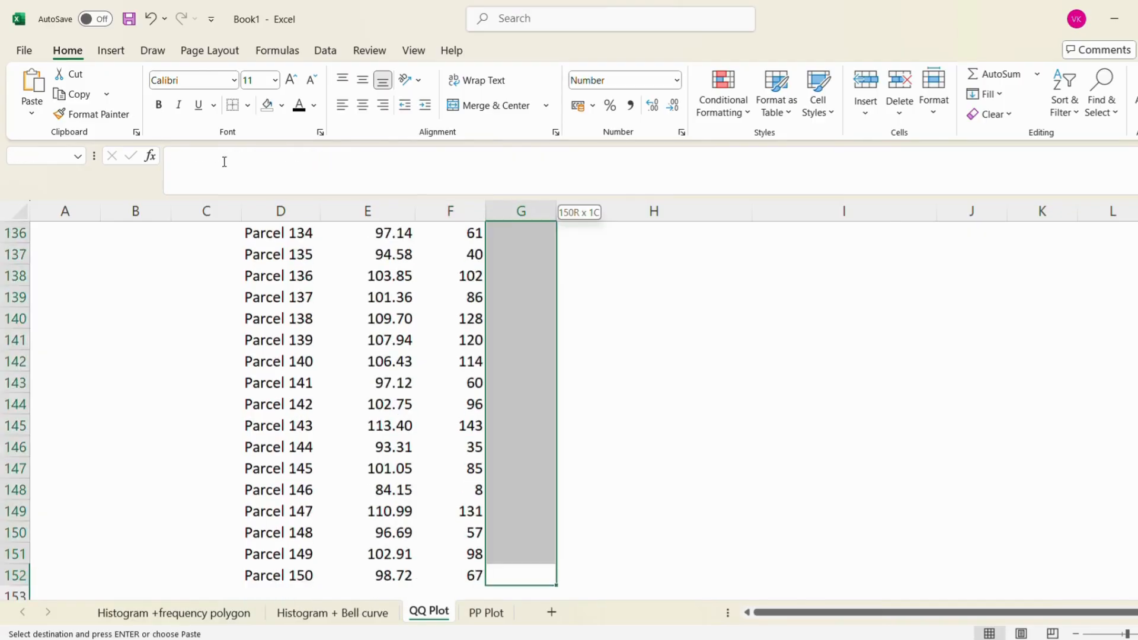
pyautogui.hotkey('ctrl', 'v')
pyautogui.hotkey('ctrl', 'Up')
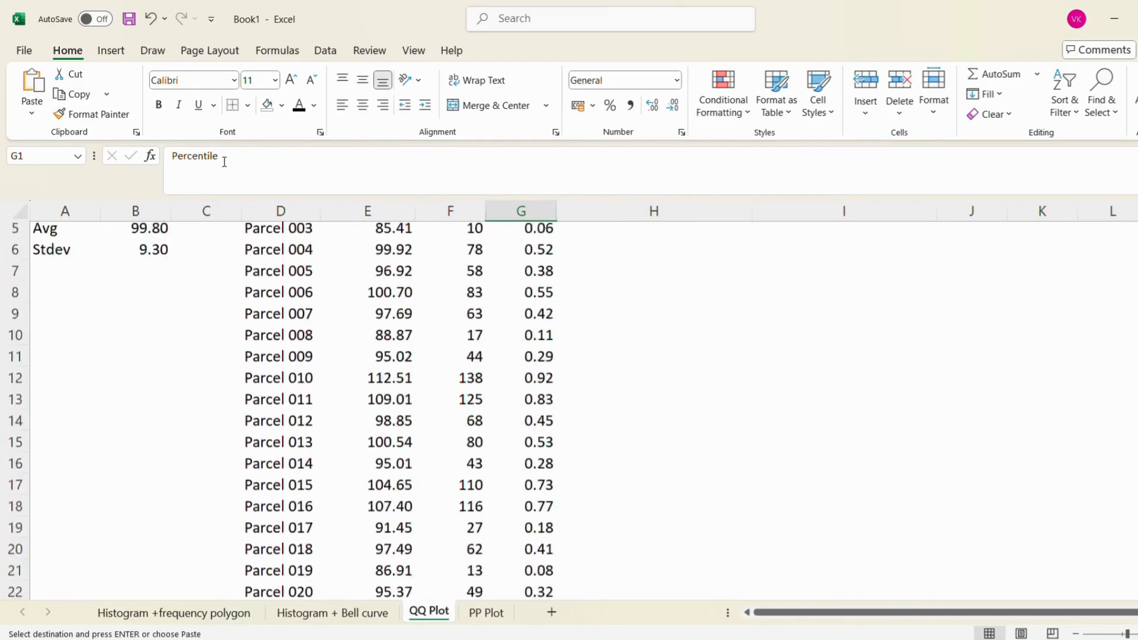
# Review Parcel 001's weight and the formulas behind its rank and percentile
pyautogui.press('Down')
pyautogui.press('Left')
pyautogui.press('Left')
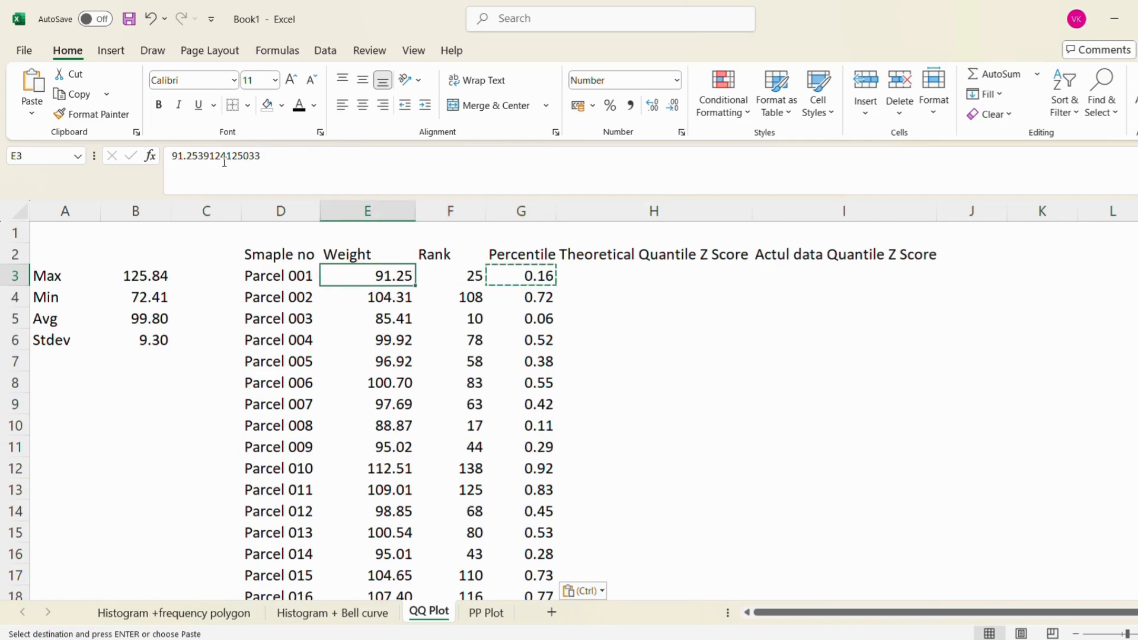
pyautogui.press('Right')
pyautogui.press('Left')
pyautogui.press('Right')
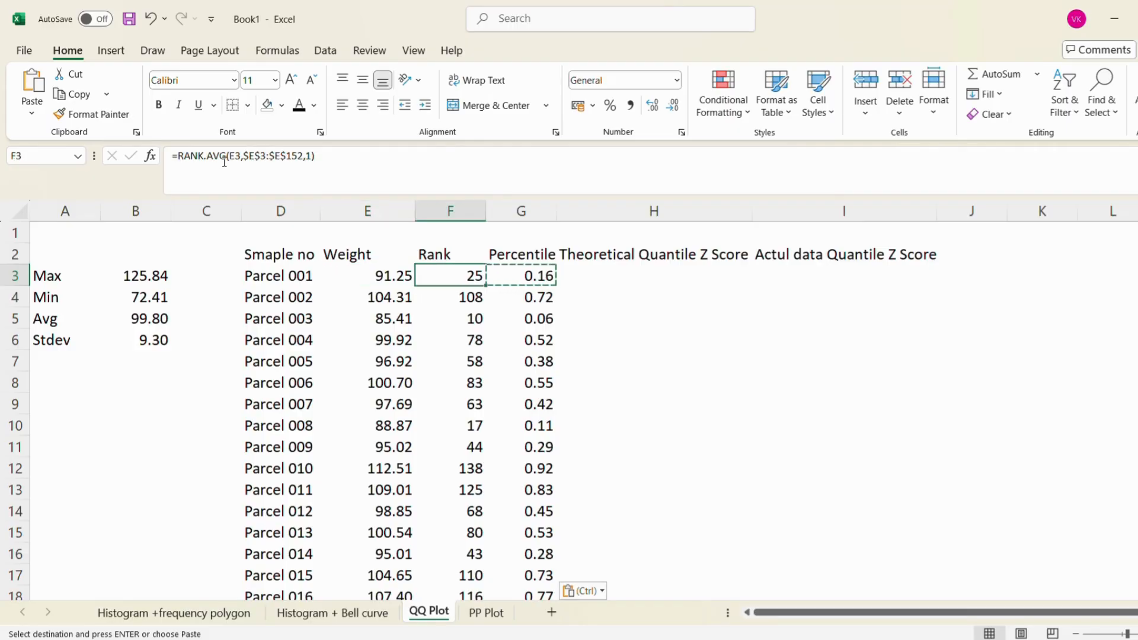
pyautogui.press('Right')
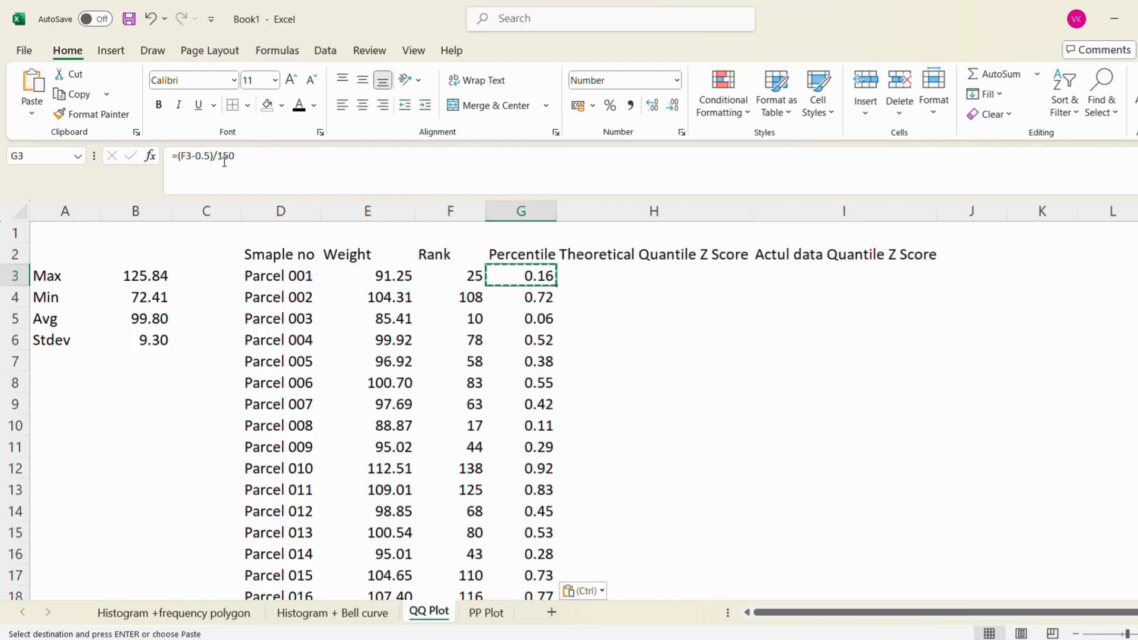
pyautogui.press('Right')
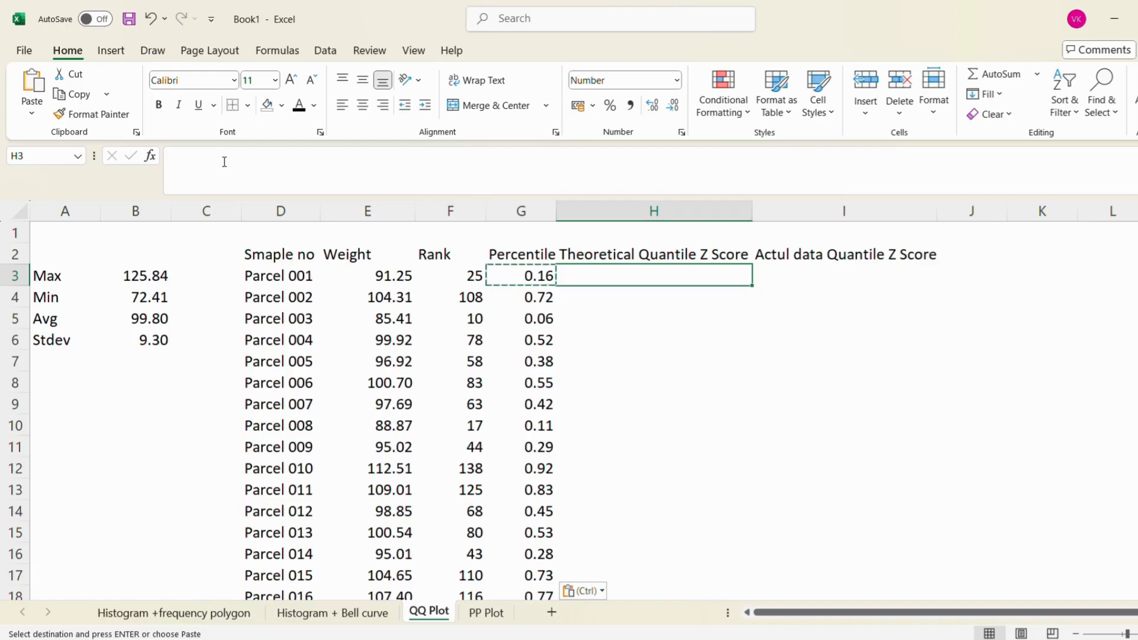
# Examine the average and standard deviation formulas in B5 and B6, along with the first parcels' row values and the empty theoretical Z score cell
pyautogui.click(164, 320)
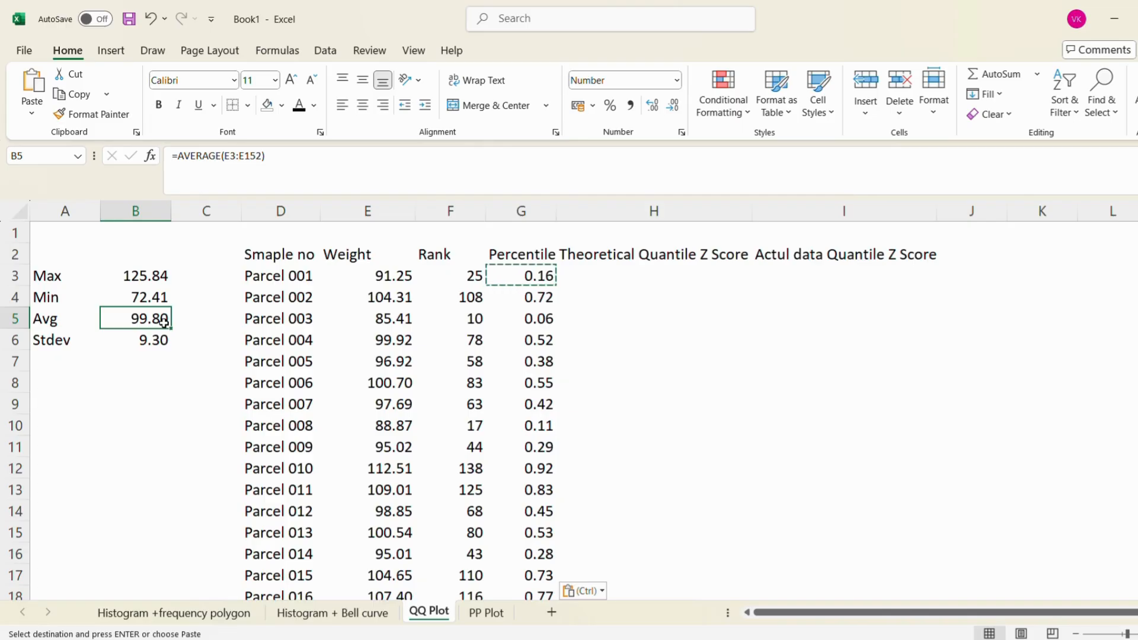
pyautogui.click(163, 340)
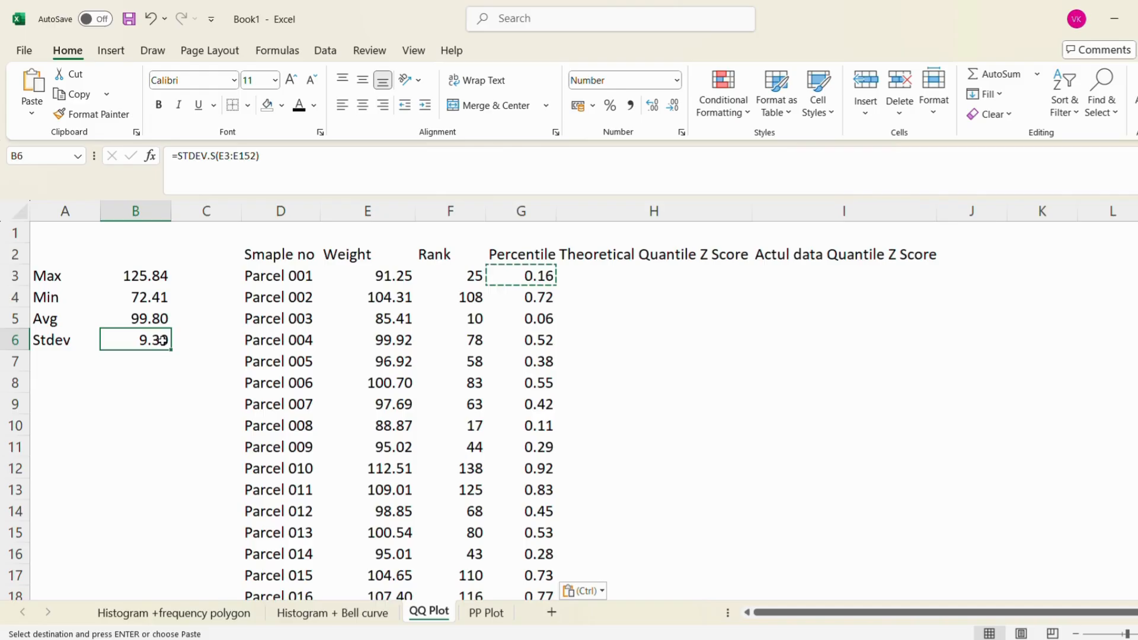
pyautogui.press('Left')
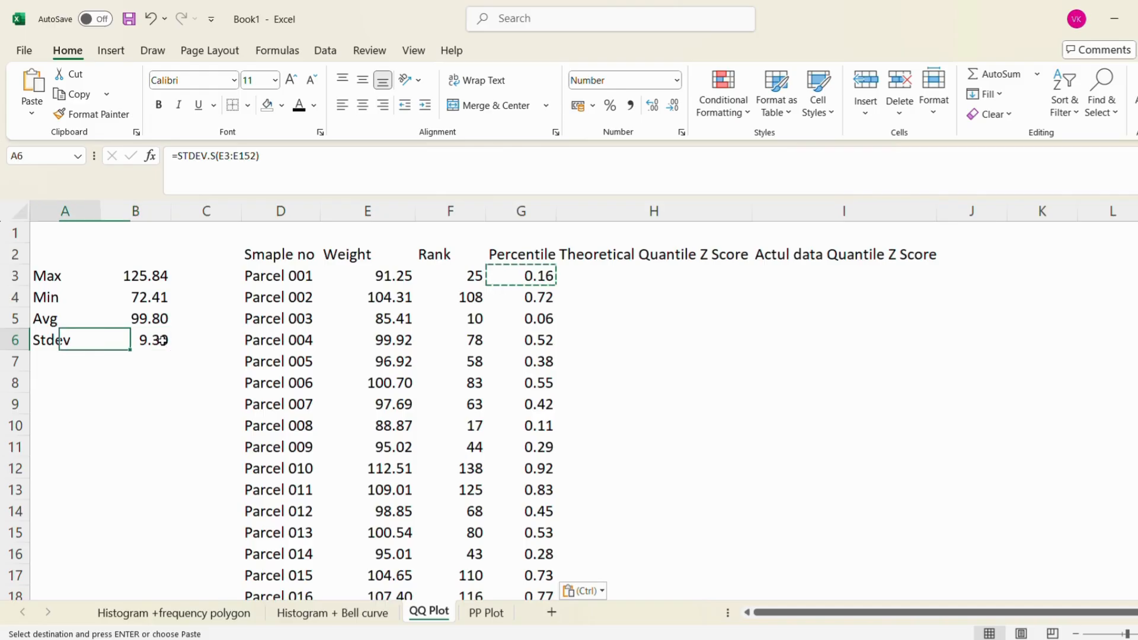
pyautogui.press('Right')
pyautogui.press('Right')
pyautogui.press('Right')
pyautogui.press('Right')
pyautogui.press('Right')
pyautogui.press('Up')
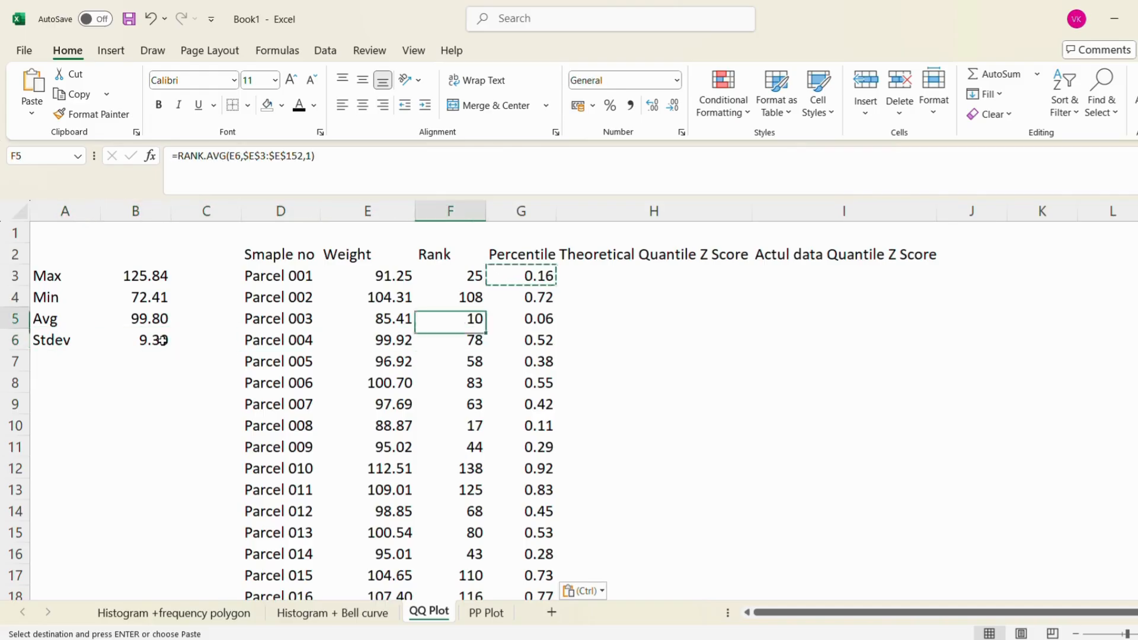
pyautogui.press('Up')
pyautogui.press('Left')
pyautogui.press('Up')
pyautogui.press('Right')
pyautogui.press('Right')
pyautogui.press('Right')
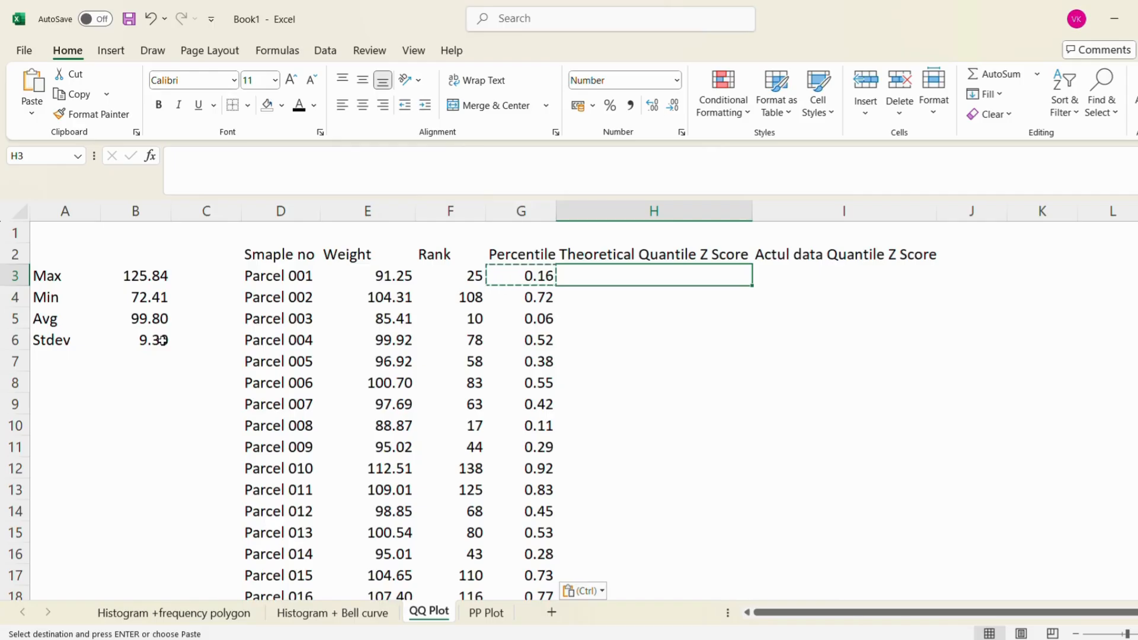
# Begin a STANDARDIZE formula in I3 for the actual data Z score, using weight E3 as x and average B5 as the mean
pyautogui.press('Right')
pyautogui.press('Right')
pyautogui.press('Left')
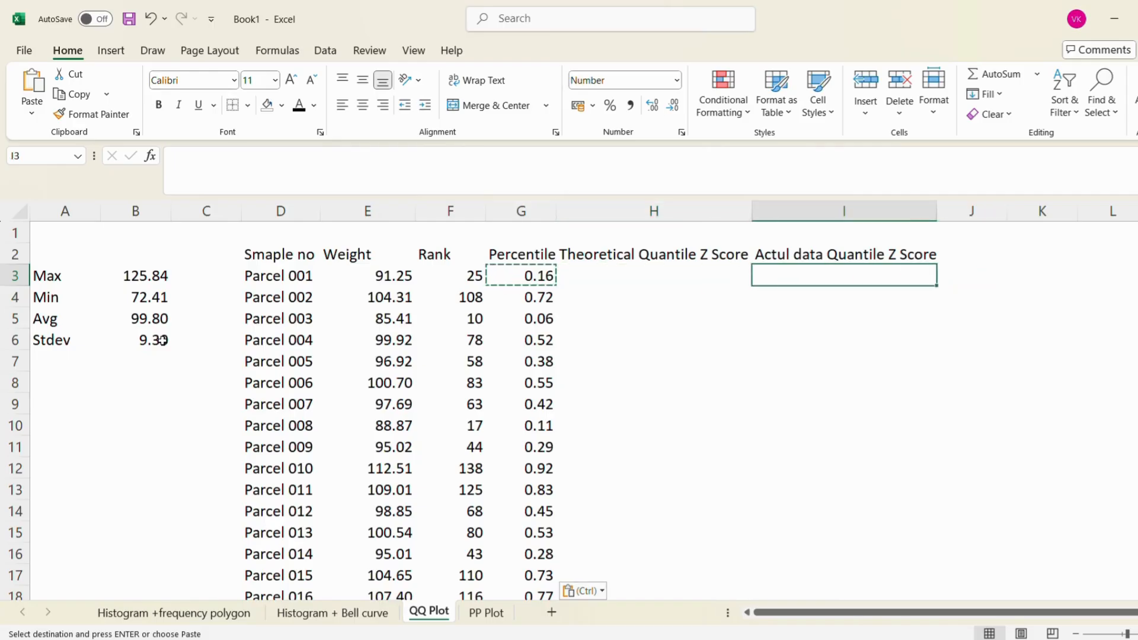
pyautogui.write('=')
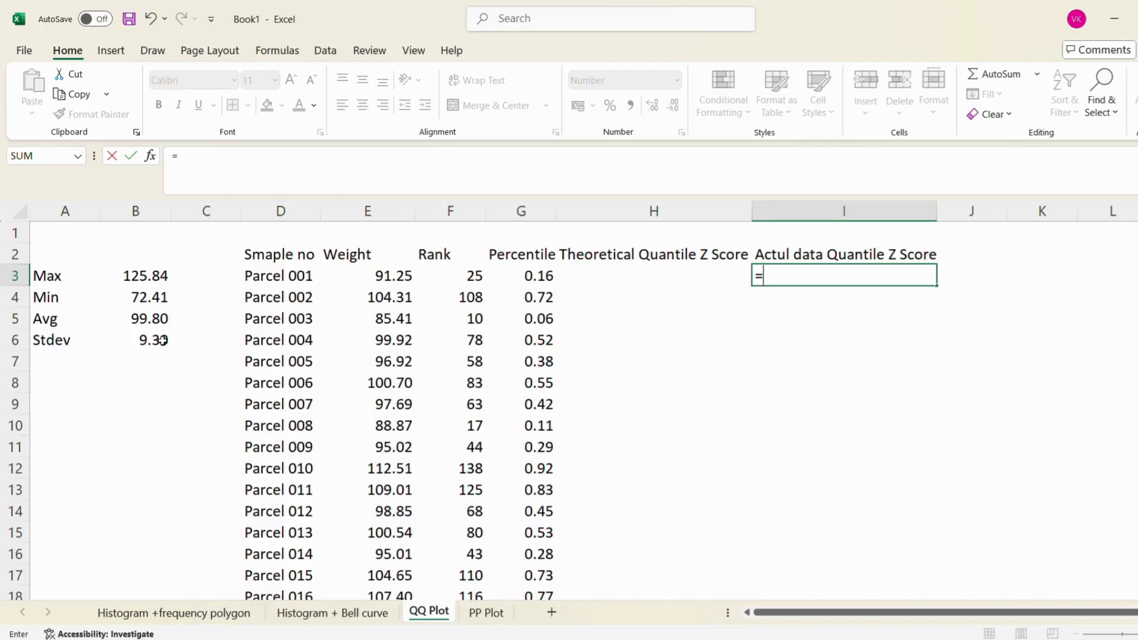
pyautogui.write('st')
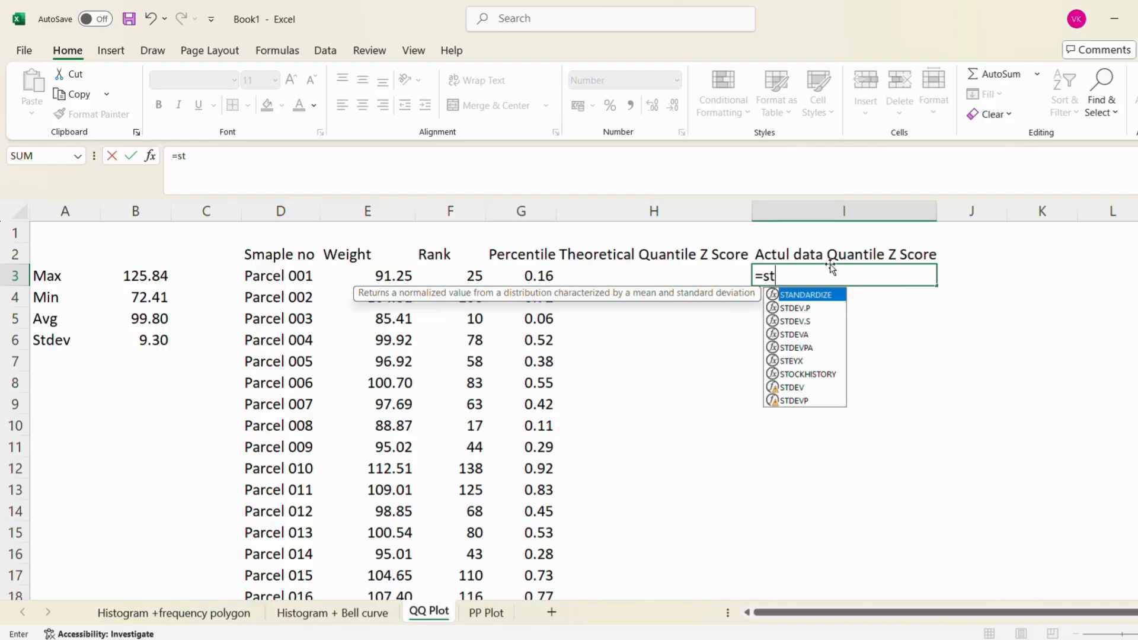
pyautogui.doubleClick(835, 297)
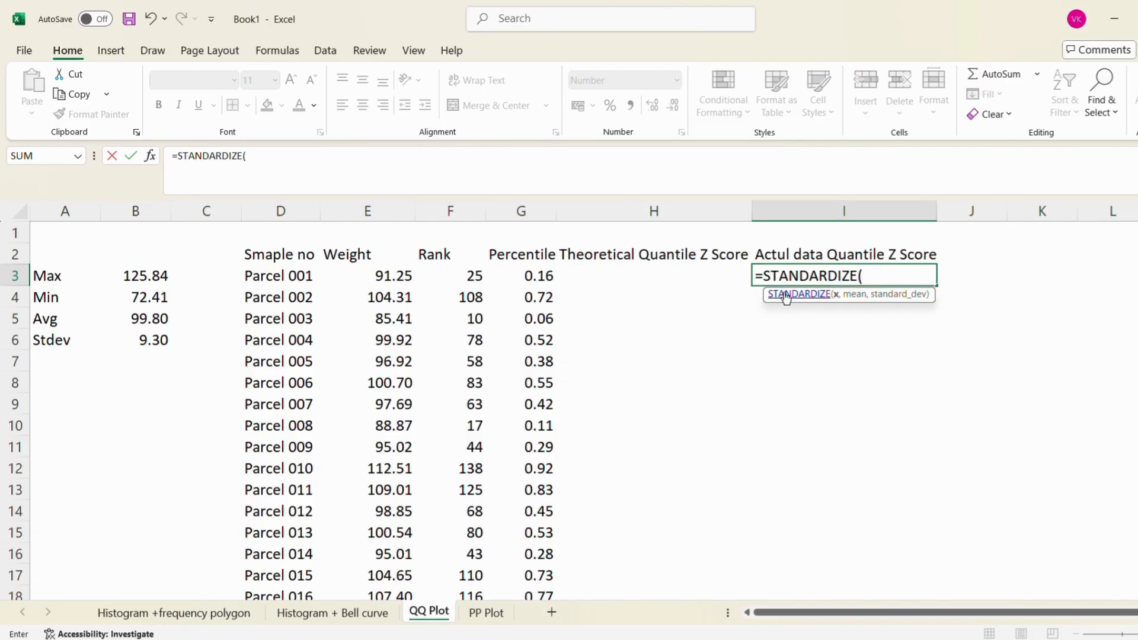
pyautogui.click(384, 276)
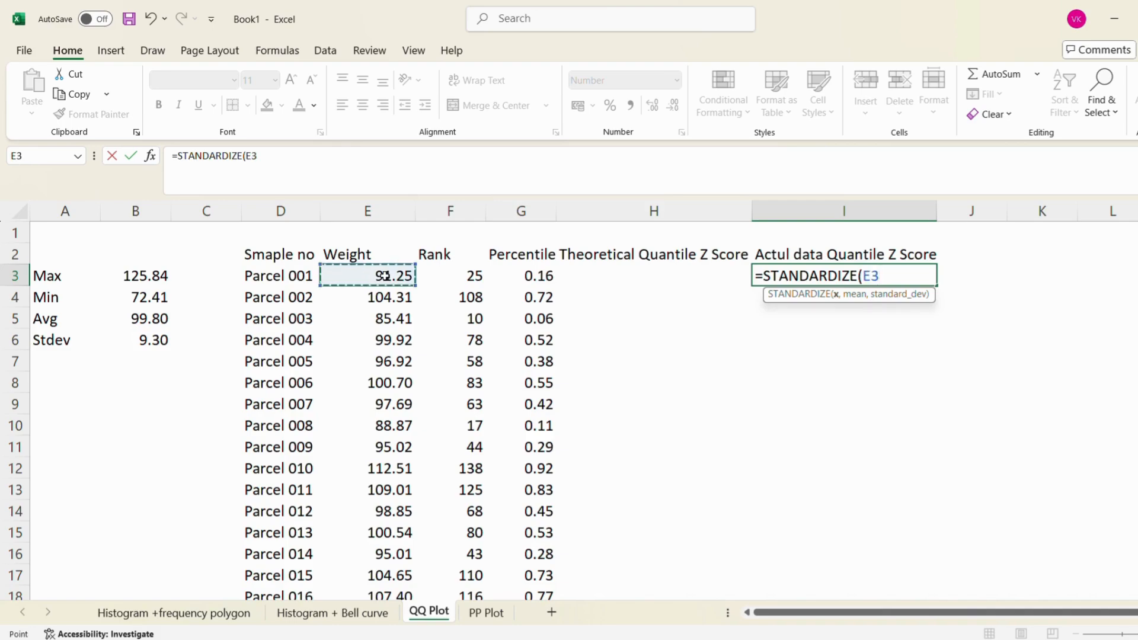
pyautogui.write(',')
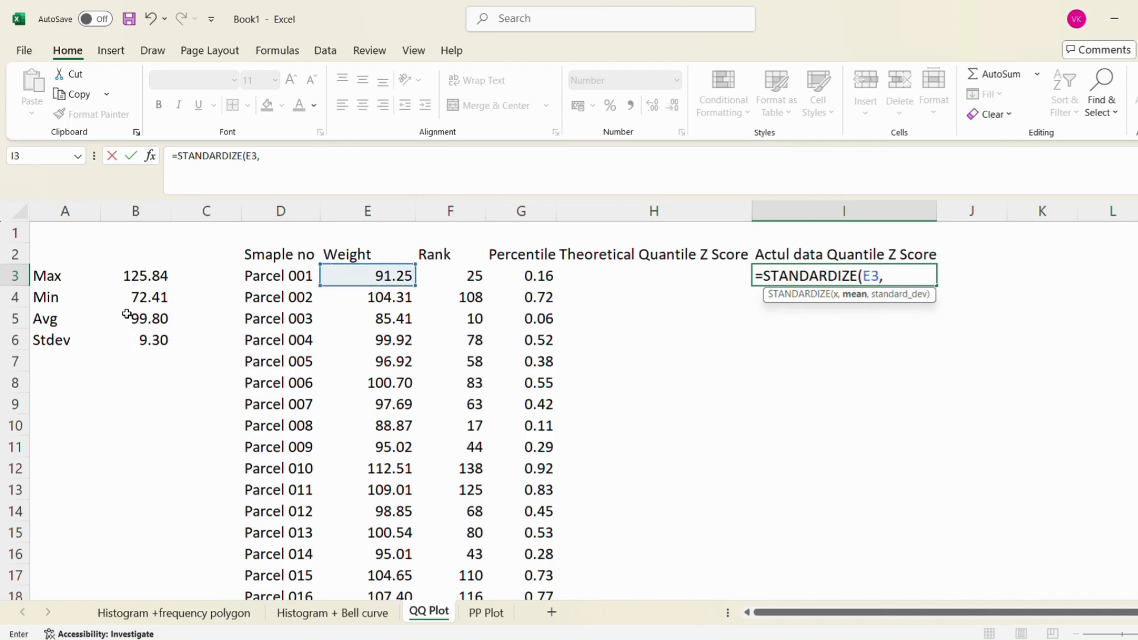
pyautogui.click(143, 320)
# Make the mean reference in the STANDARDIZE formula absolute as $B$5
pyautogui.click(261, 156)
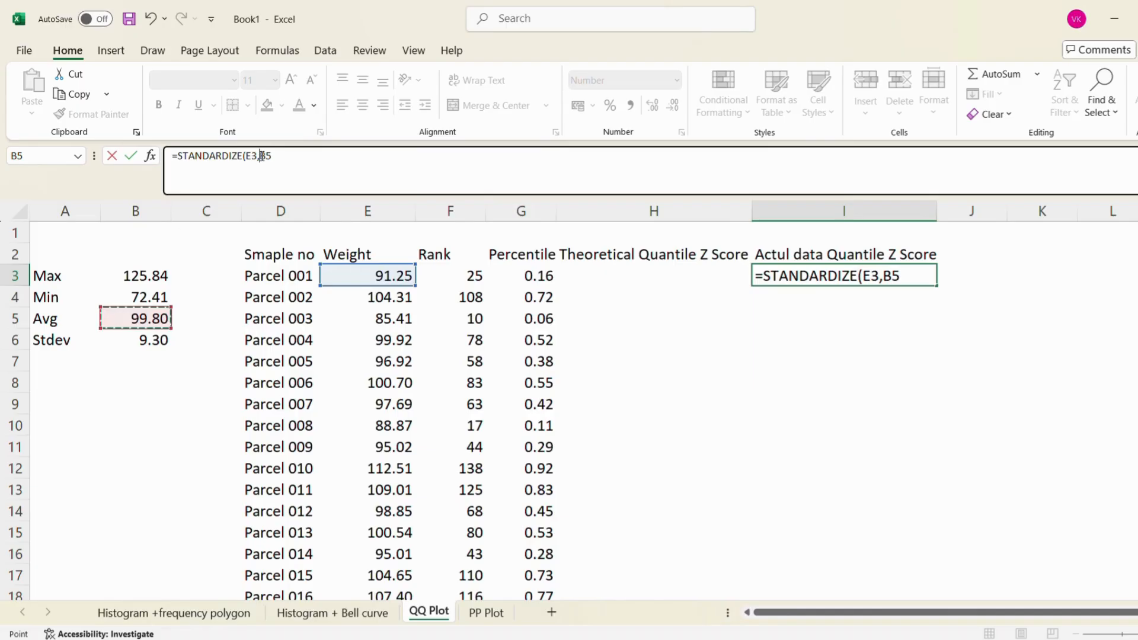
pyautogui.doubleClick(263, 155)
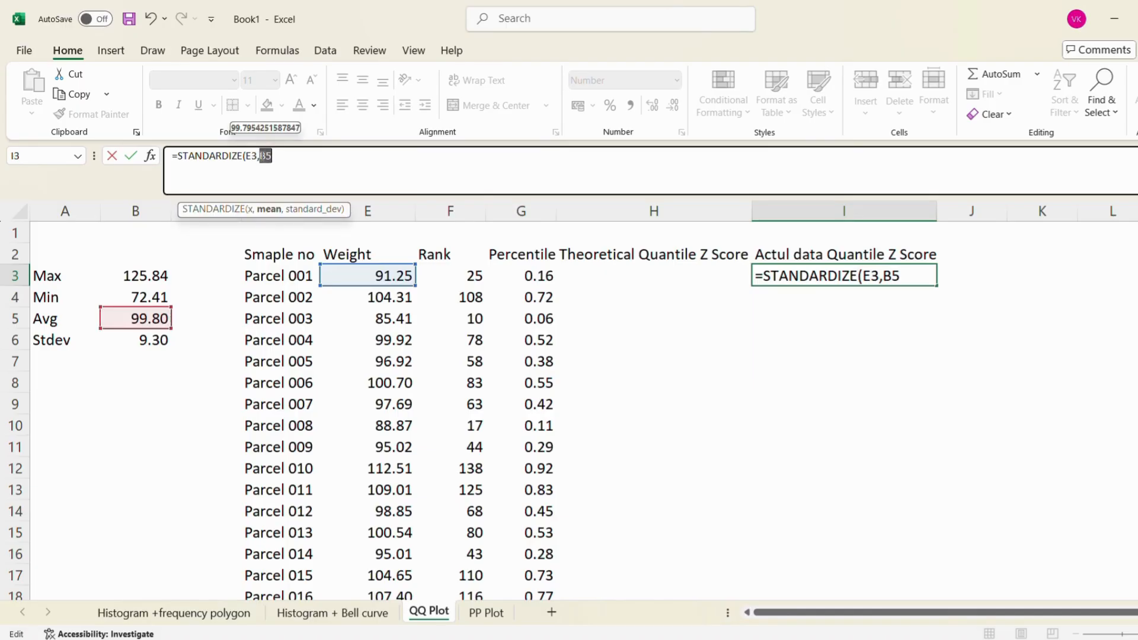
pyautogui.write('$')
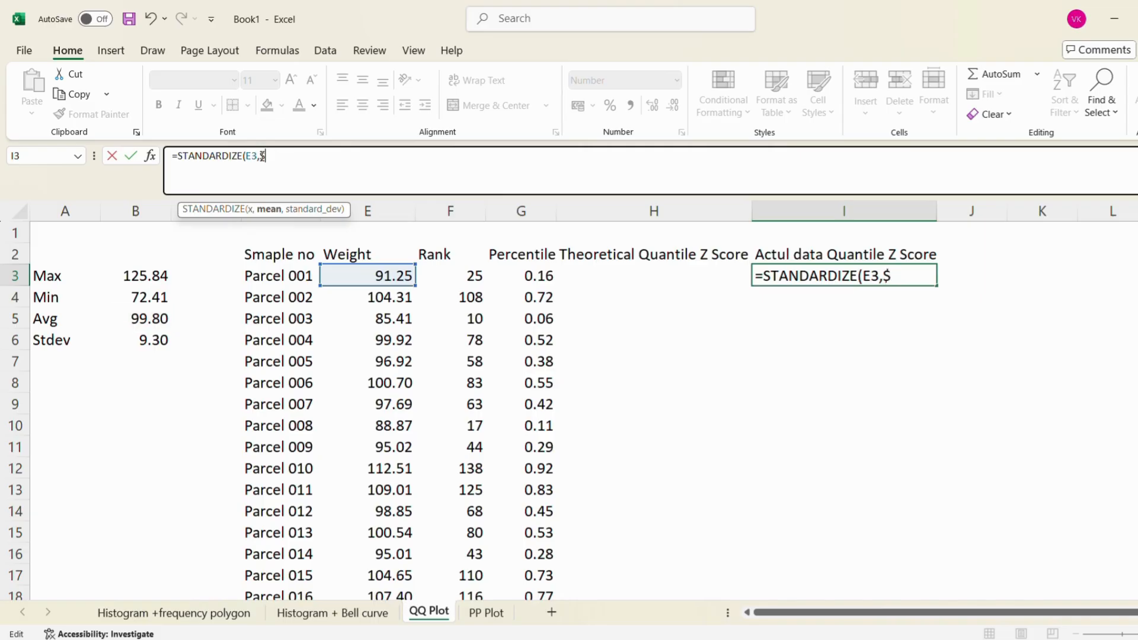
pyautogui.hotkey('ctrl', 'z')
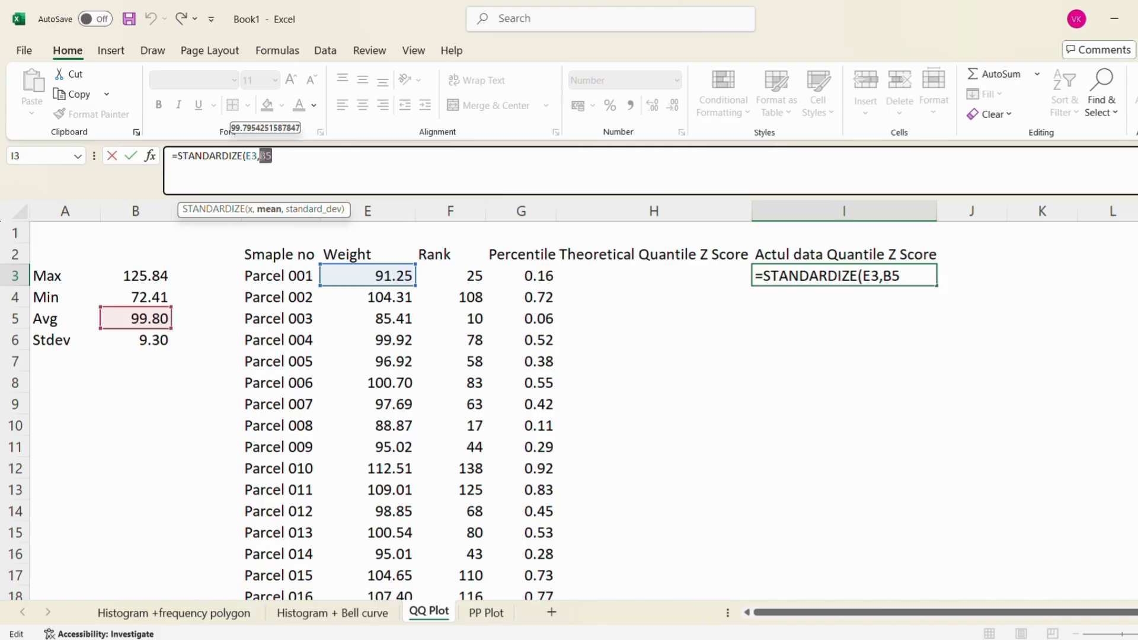
pyautogui.press('F4')
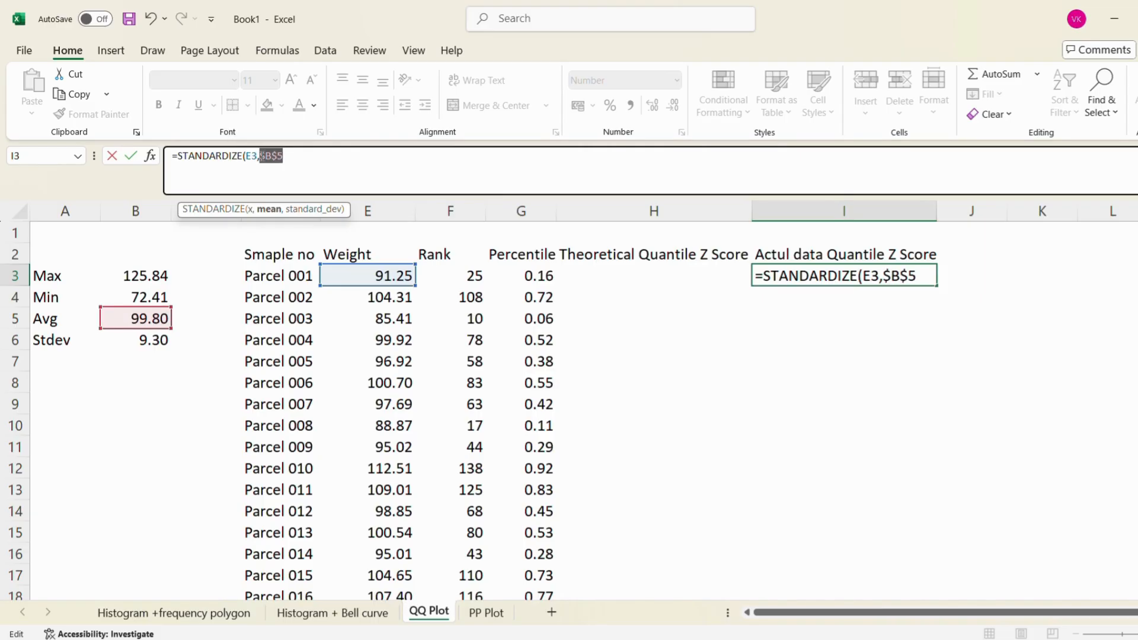
# Add the standard deviation as absolute reference $B$6, completing I3 as =STANDARDIZE(E3,$B$5,$B$6)
pyautogui.click(318, 157)
pyautogui.write(',')
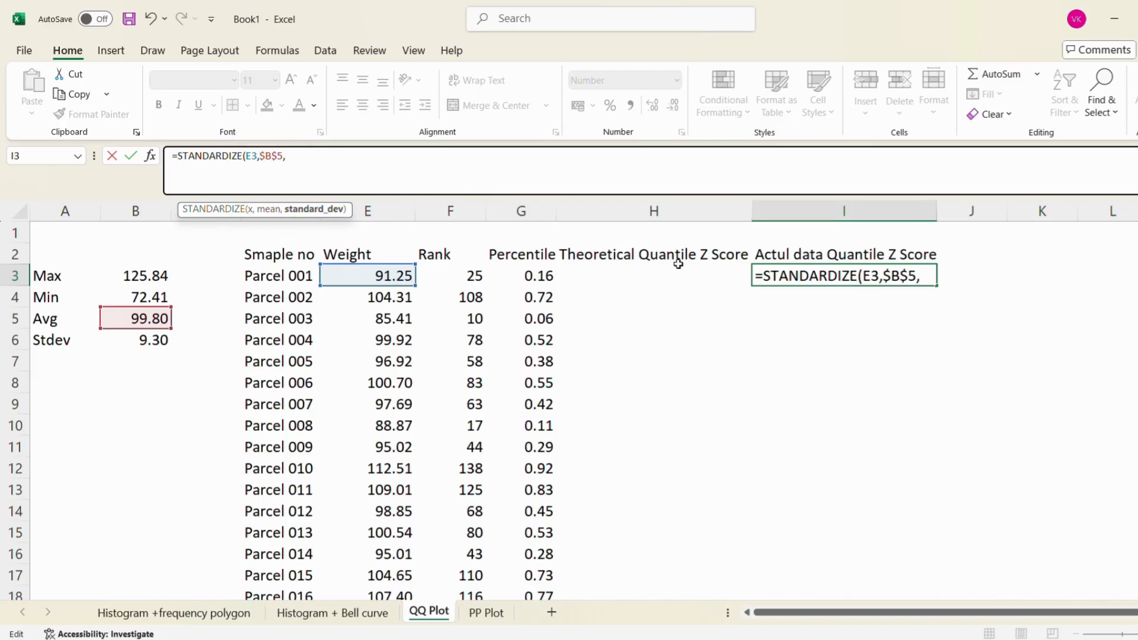
pyautogui.click(158, 338)
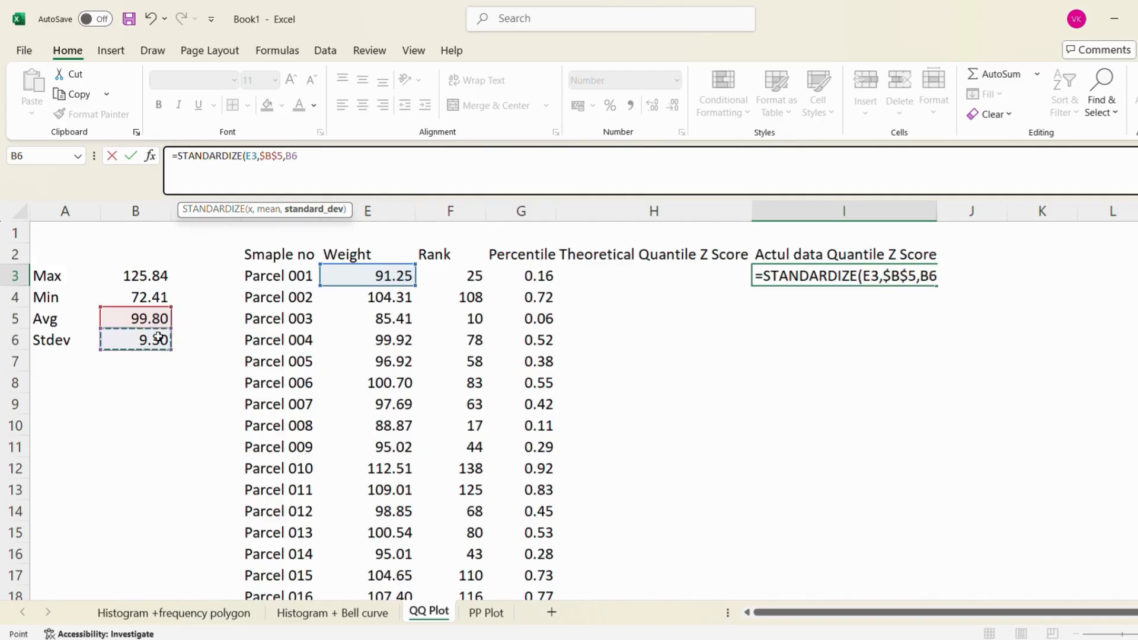
pyautogui.doubleClick(289, 150)
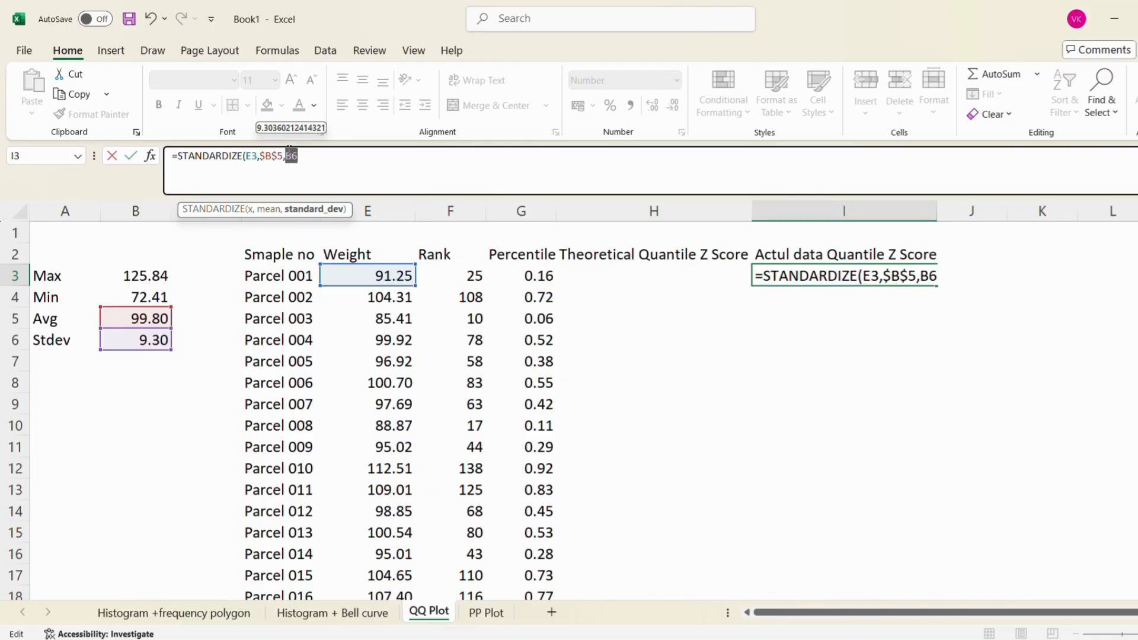
pyautogui.press('F4')
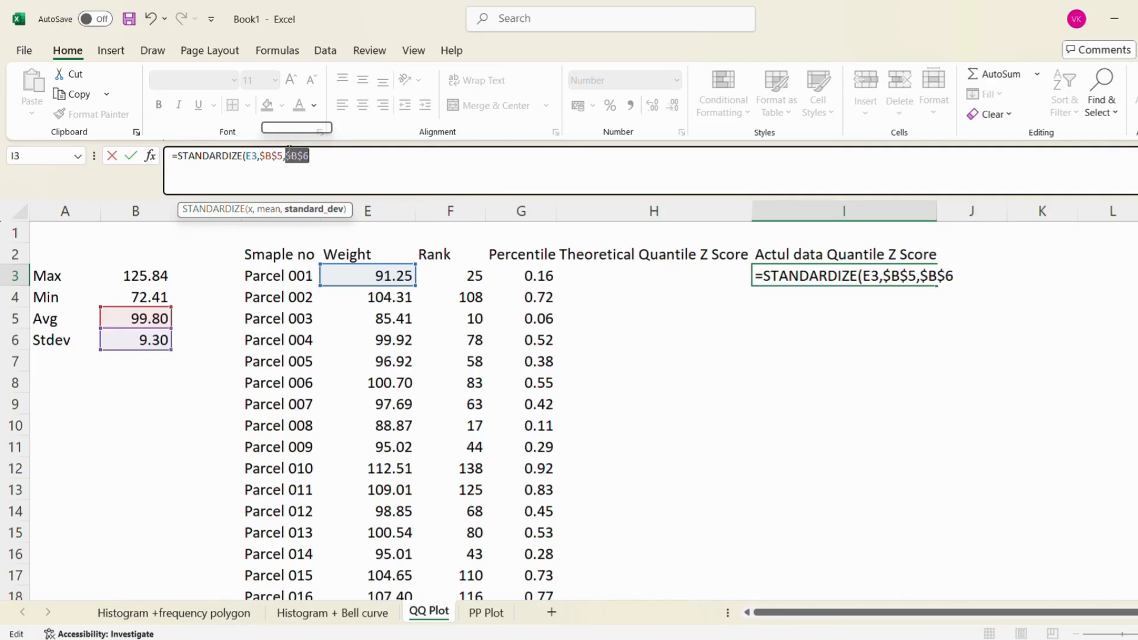
pyautogui.click(320, 159)
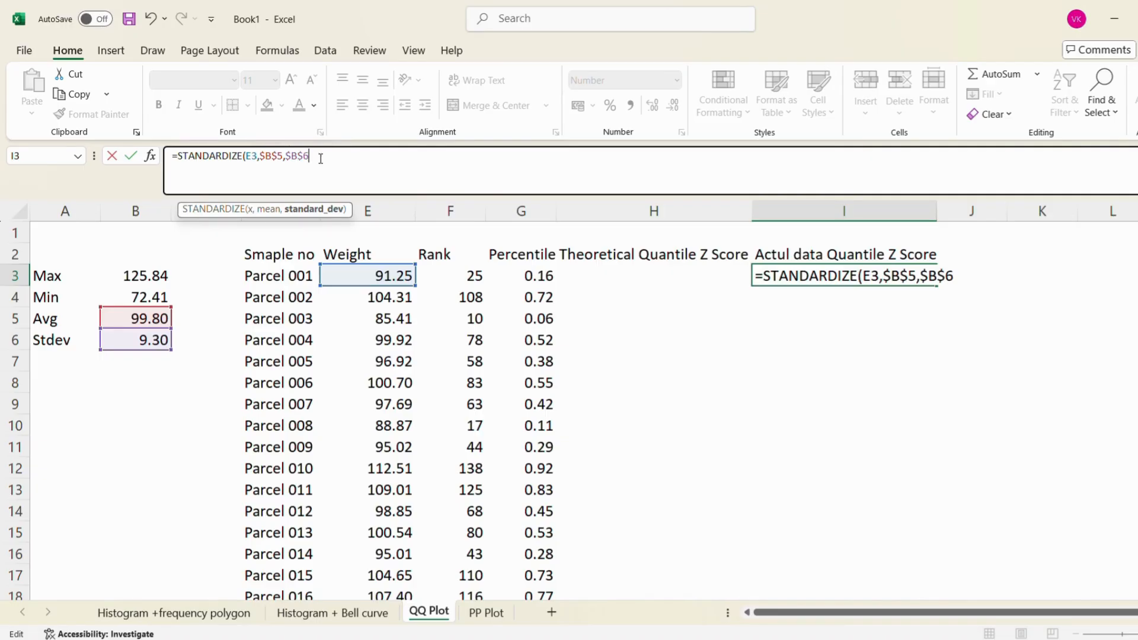
pyautogui.write(')')
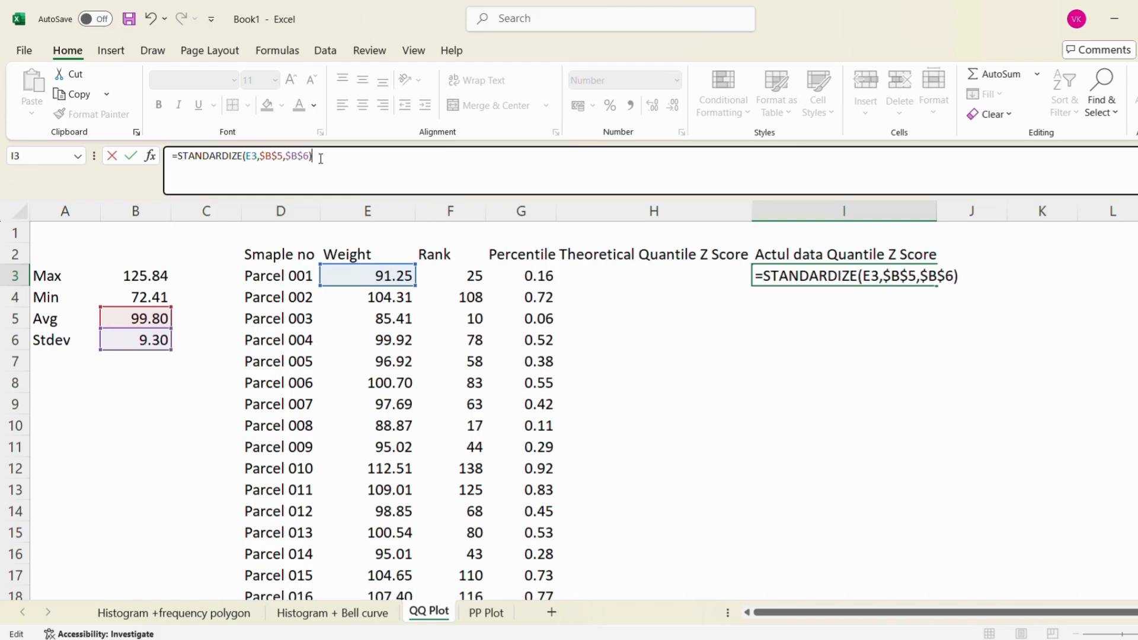
pyautogui.press('Return')
pyautogui.press('Up')
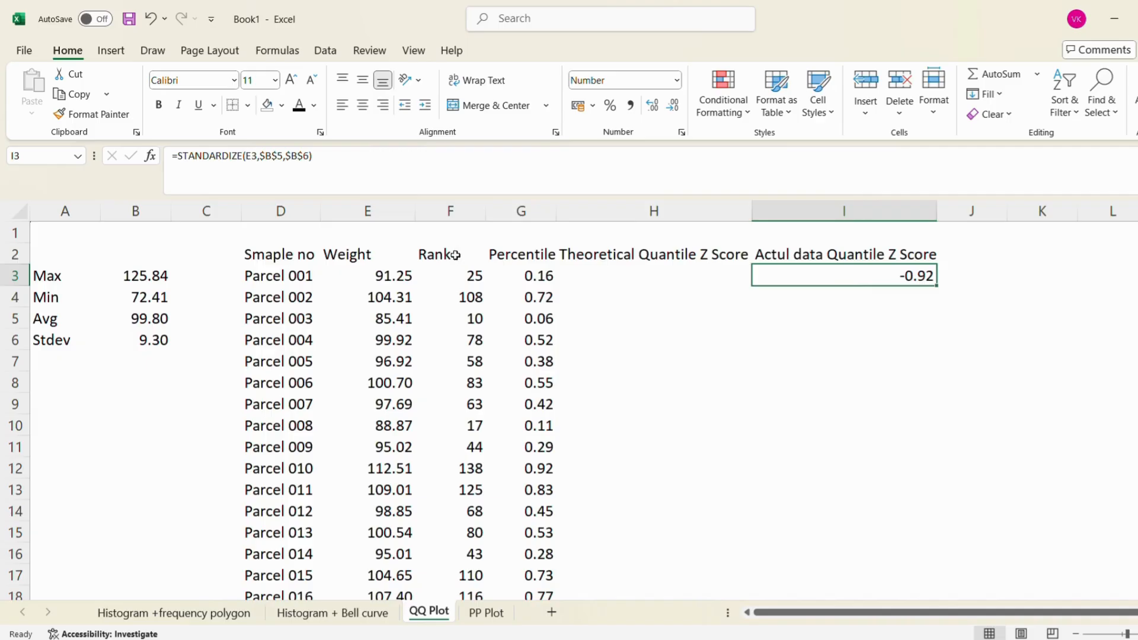
# Begin a manual Z score check in J3 by subtracting the average in B5 from the weight in E3
pyautogui.click(396, 277)
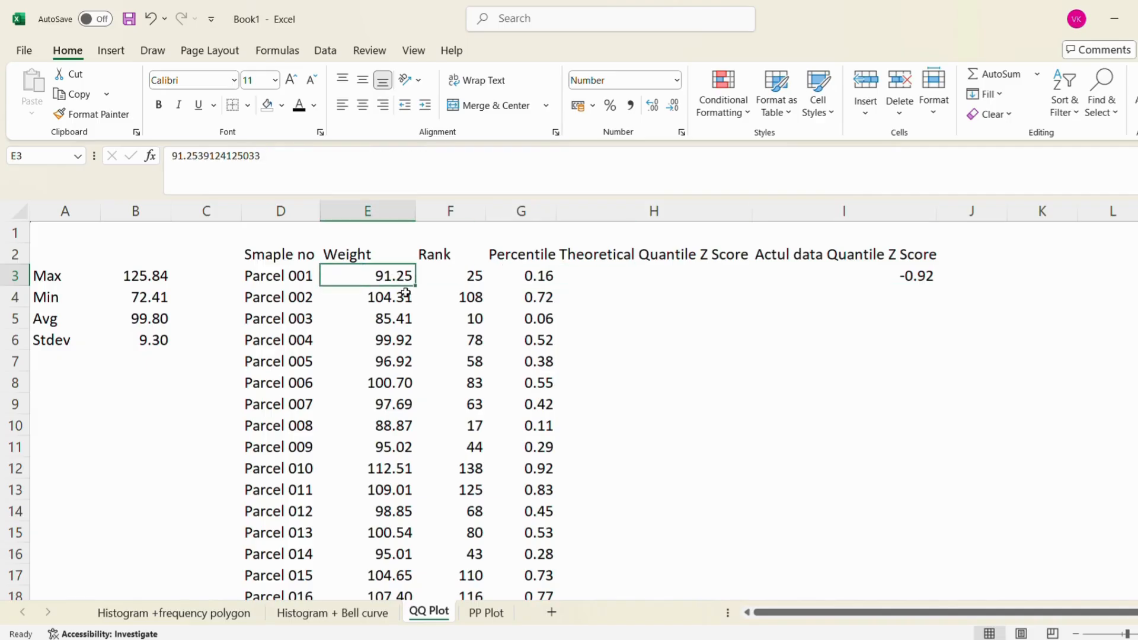
pyautogui.click(991, 275)
pyautogui.write('=')
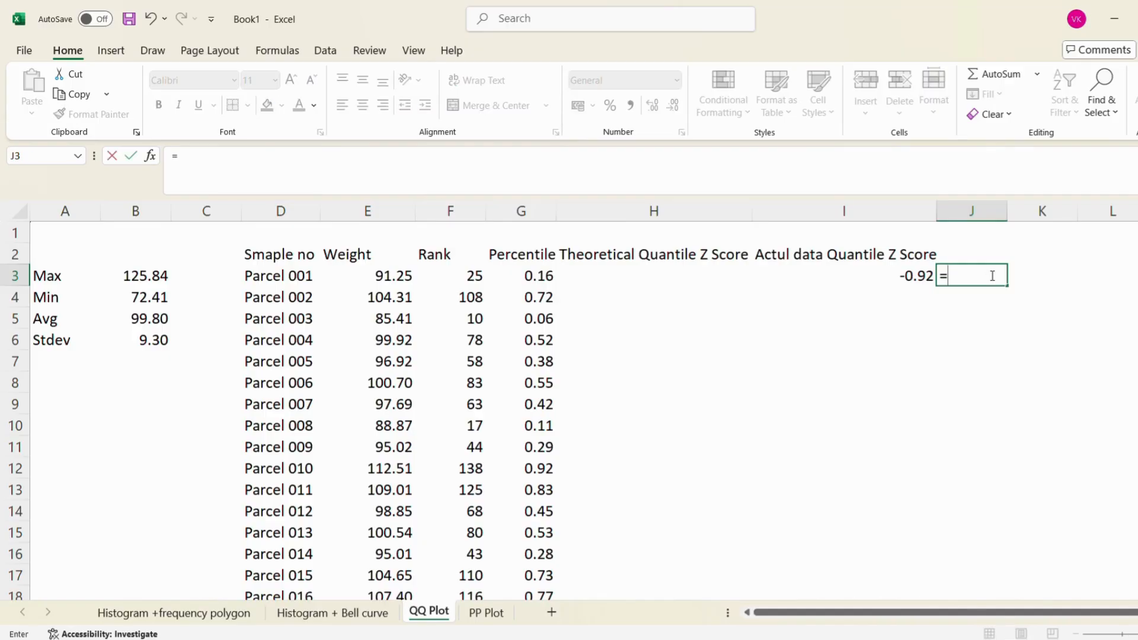
pyautogui.click(401, 276)
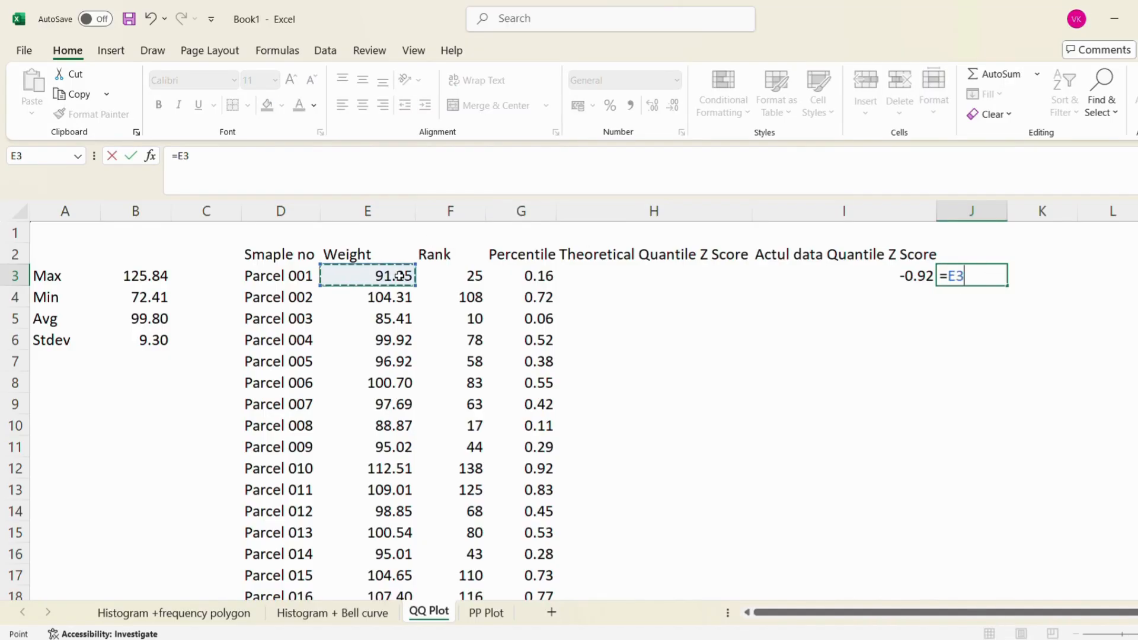
pyautogui.write('-')
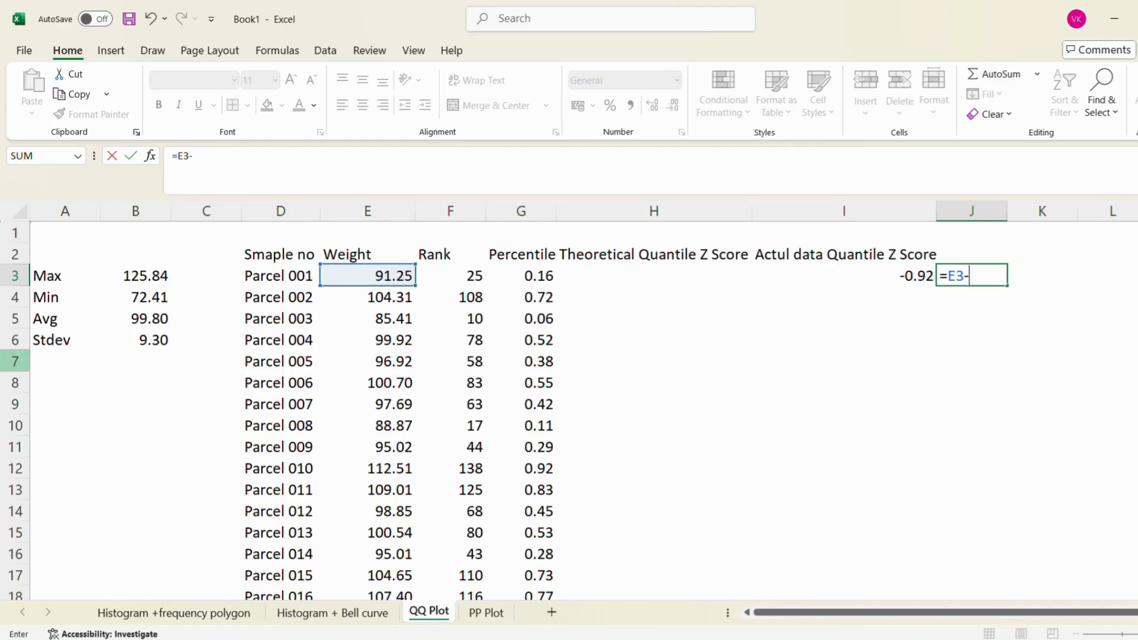
pyautogui.click(155, 321)
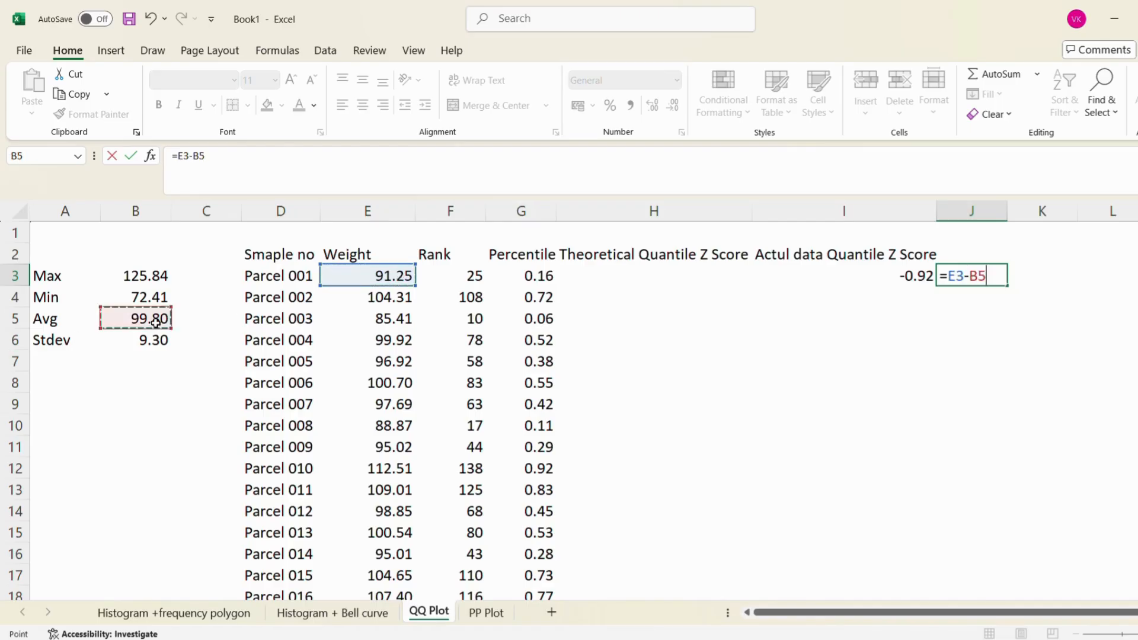
# Bracket the difference and divide it by the standard deviation in B6, completing J3 as =(E3-B5)/B6
pyautogui.click(178, 155)
pyautogui.write('(')
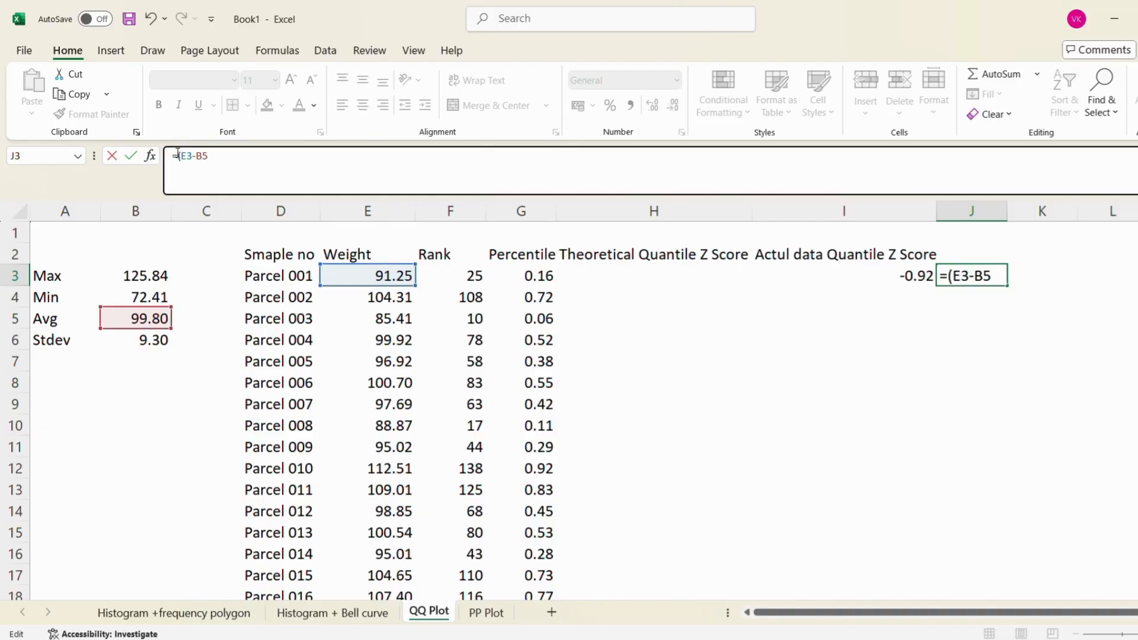
pyautogui.click(218, 158)
pyautogui.write(')/')
pyautogui.click(155, 340)
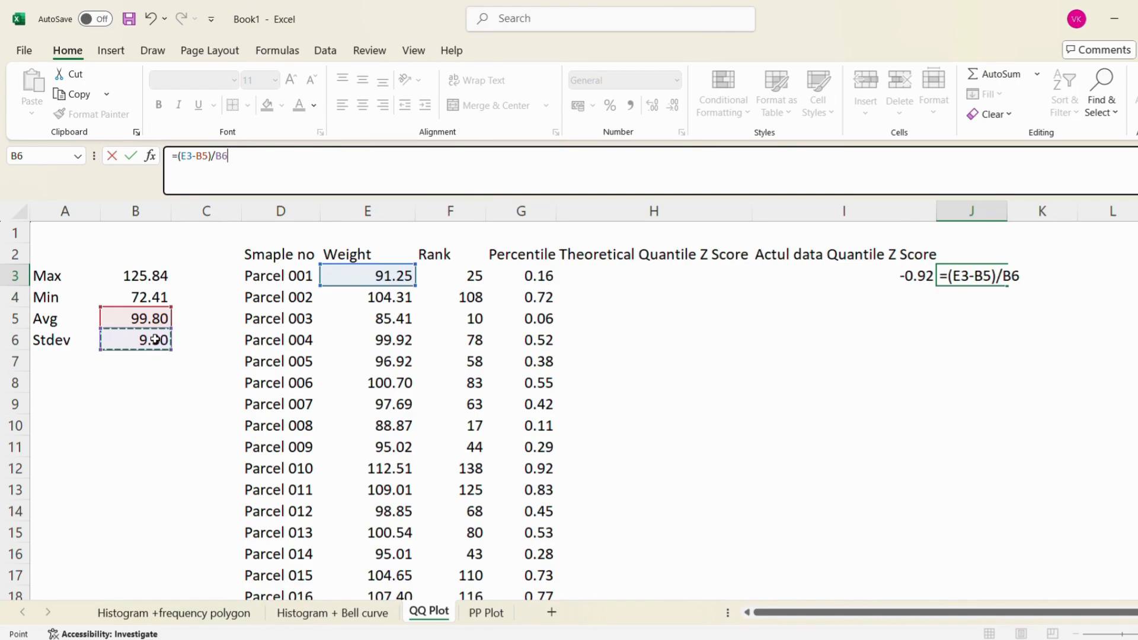
pyautogui.press('Return')
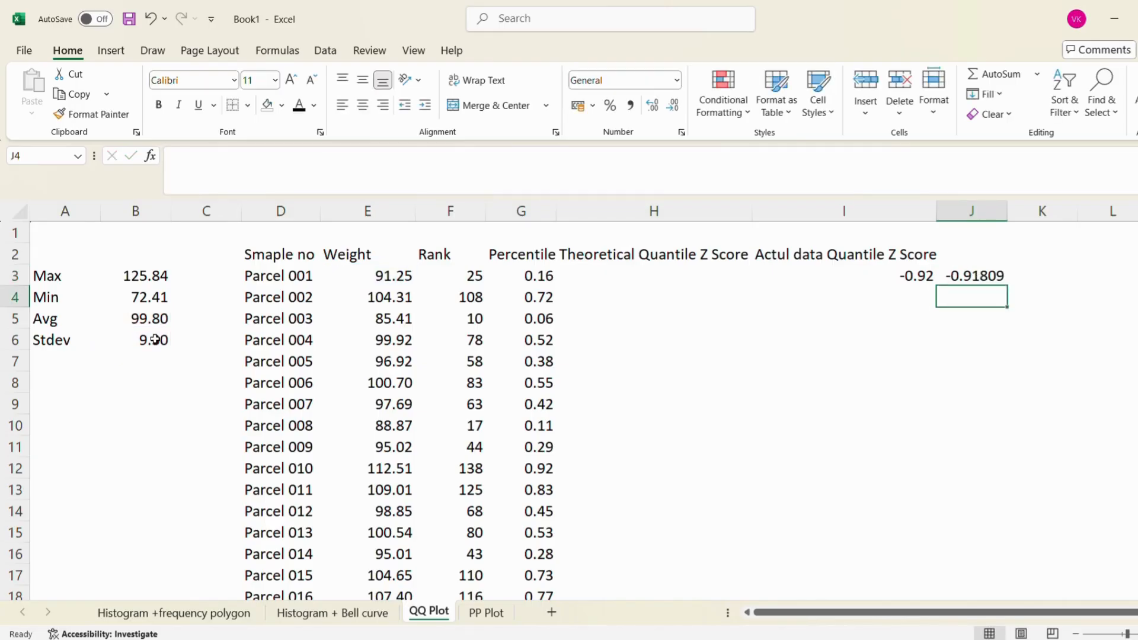
# Clear the manual Z score check formula from J3
pyautogui.press('Up')
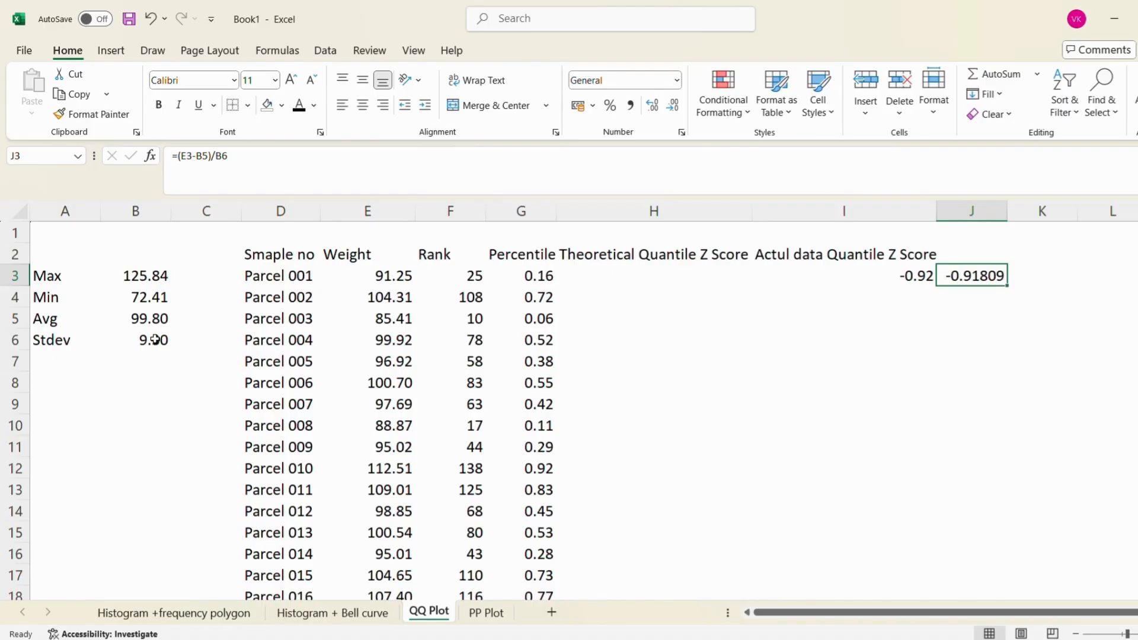
pyautogui.press('Delete')
pyautogui.press('Left')
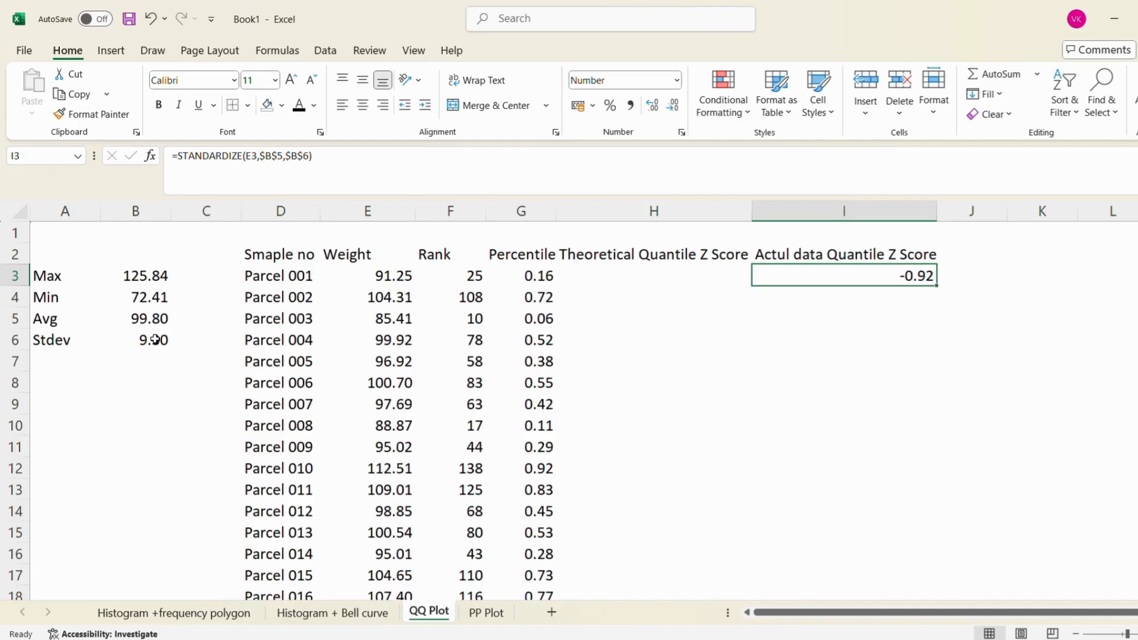
# Calculate the first parcel's theoretical quantile Z score in H3 with =NORM.S.INV(G3)
pyautogui.press('Left')
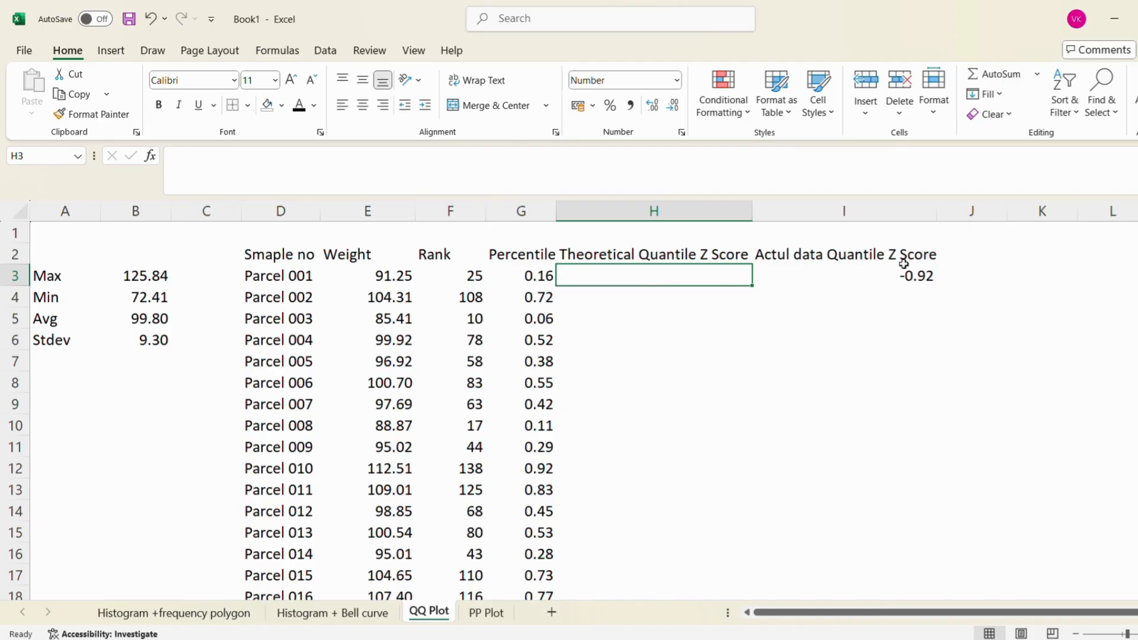
pyautogui.click(844, 271)
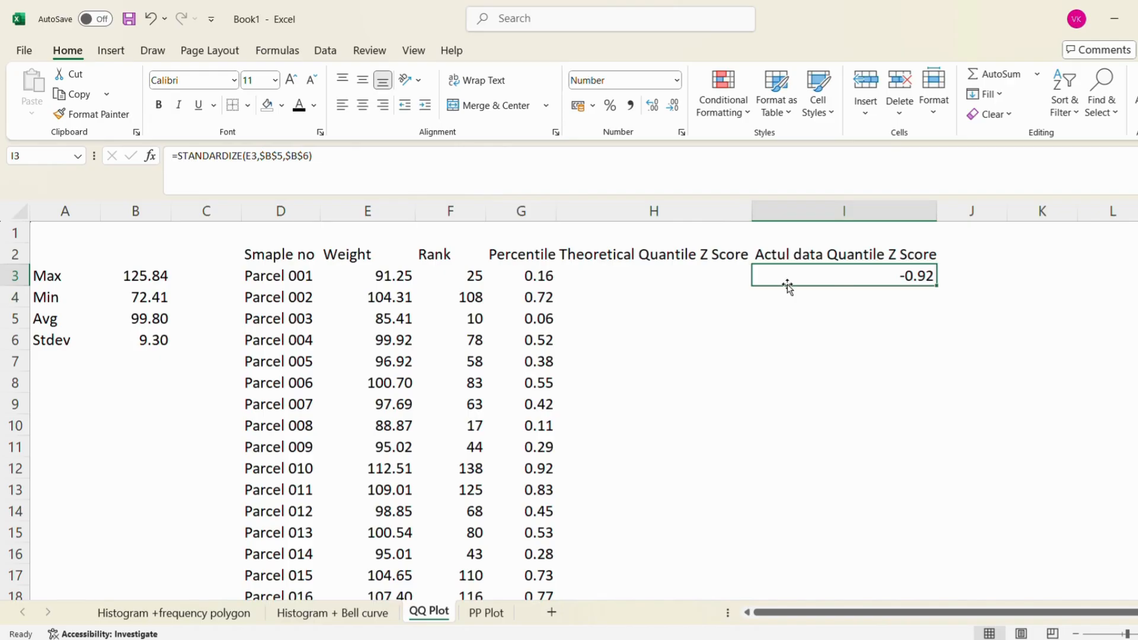
pyautogui.click(704, 273)
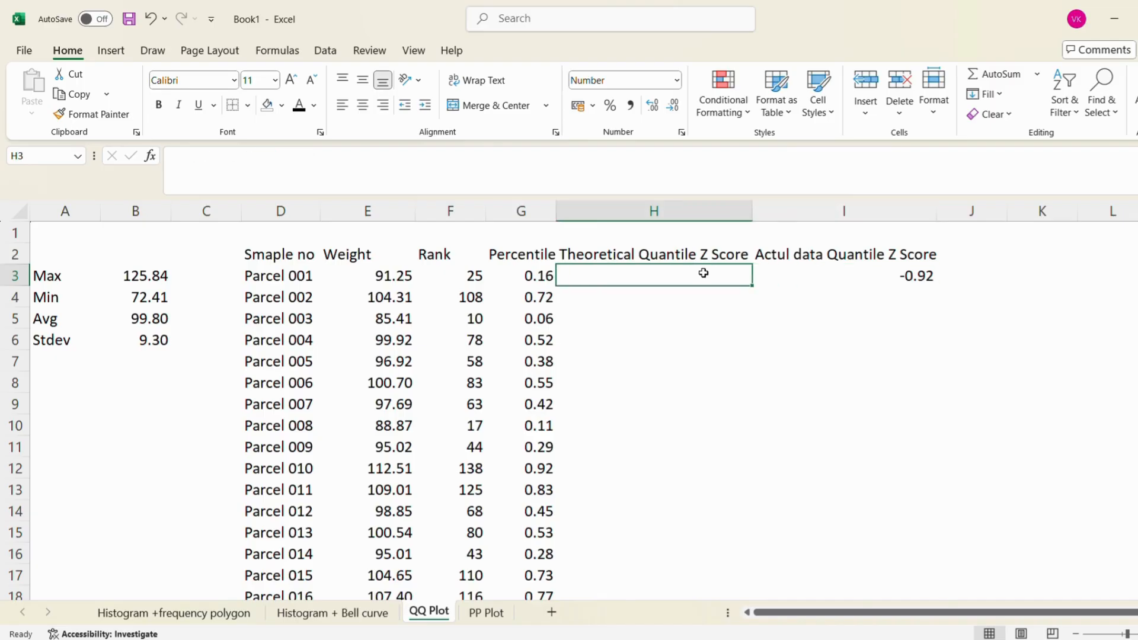
pyautogui.write('=')
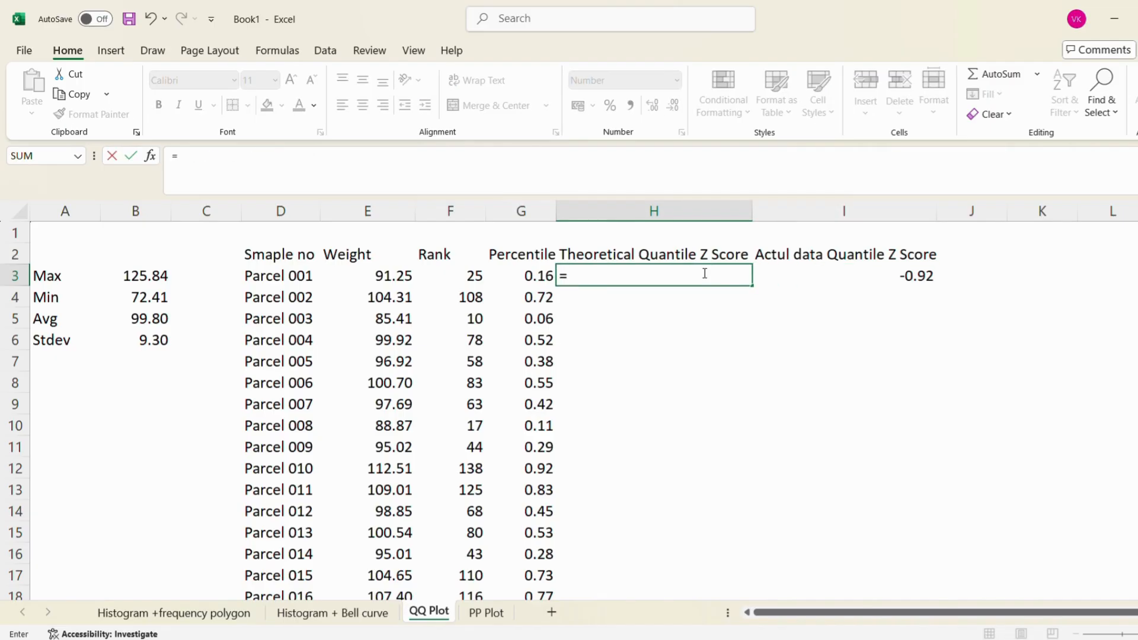
pyautogui.write('no')
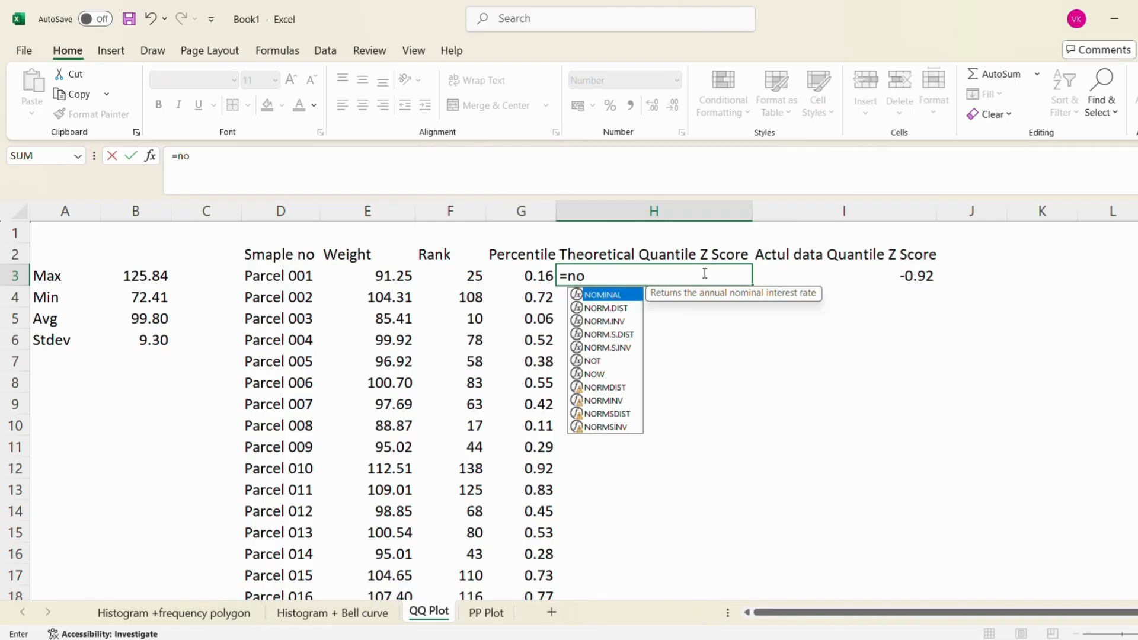
pyautogui.doubleClick(627, 351)
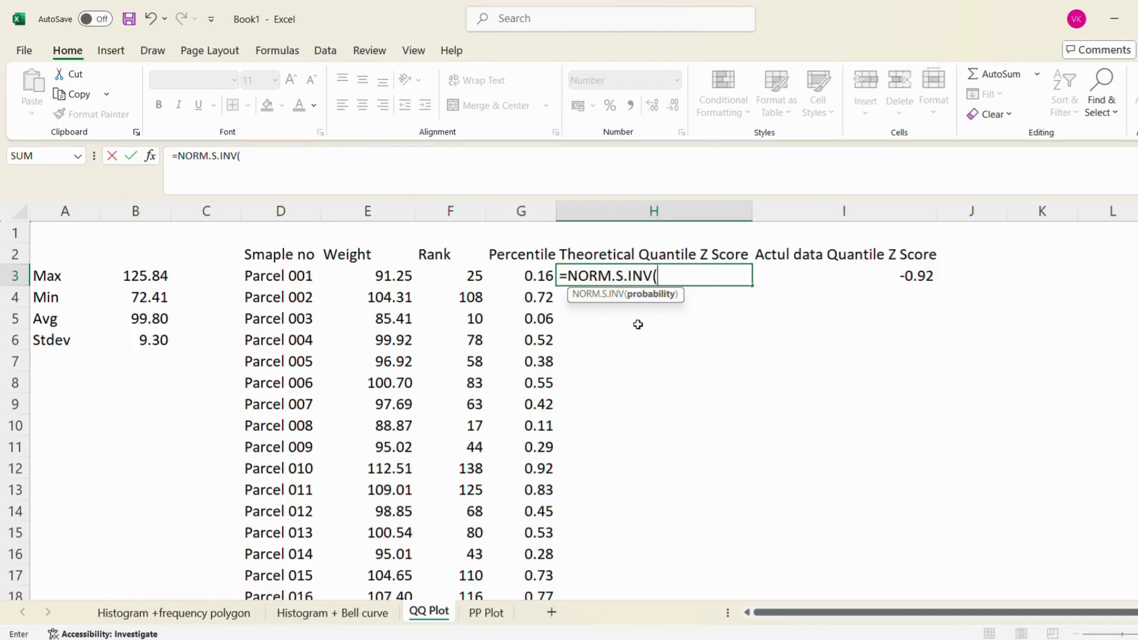
pyautogui.press('Left')
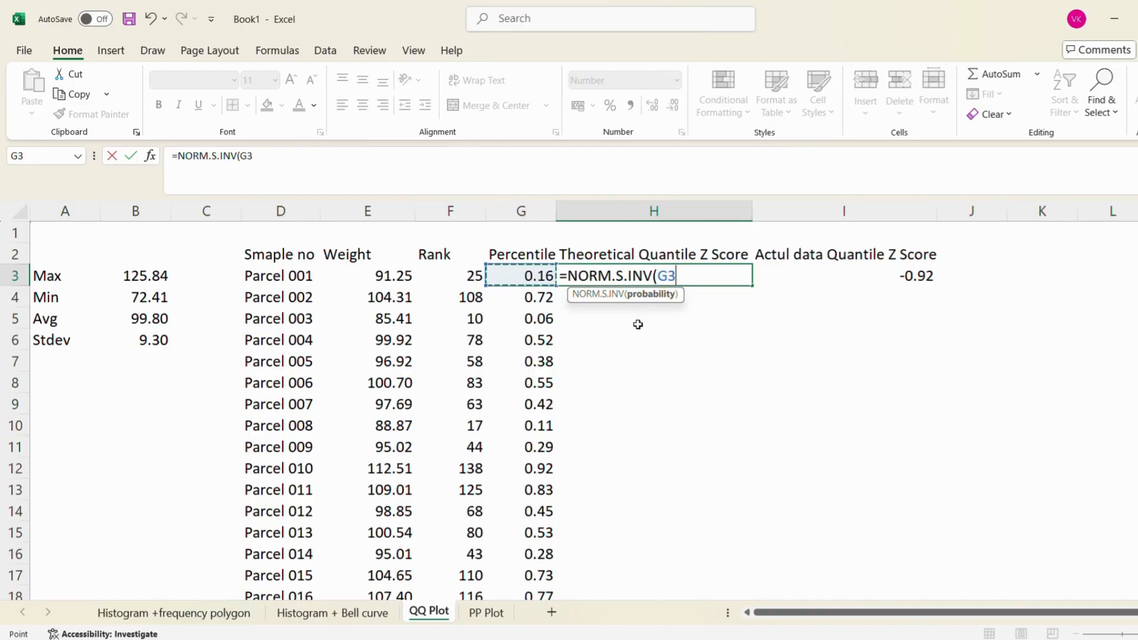
pyautogui.write(')')
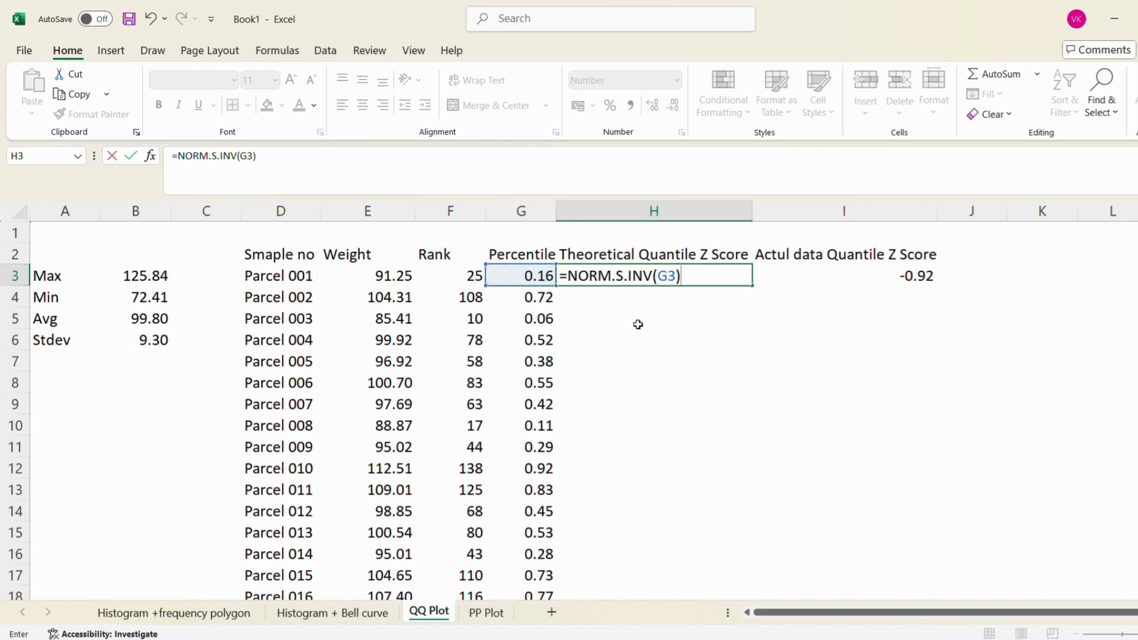
pyautogui.press('Return')
pyautogui.press('Up')
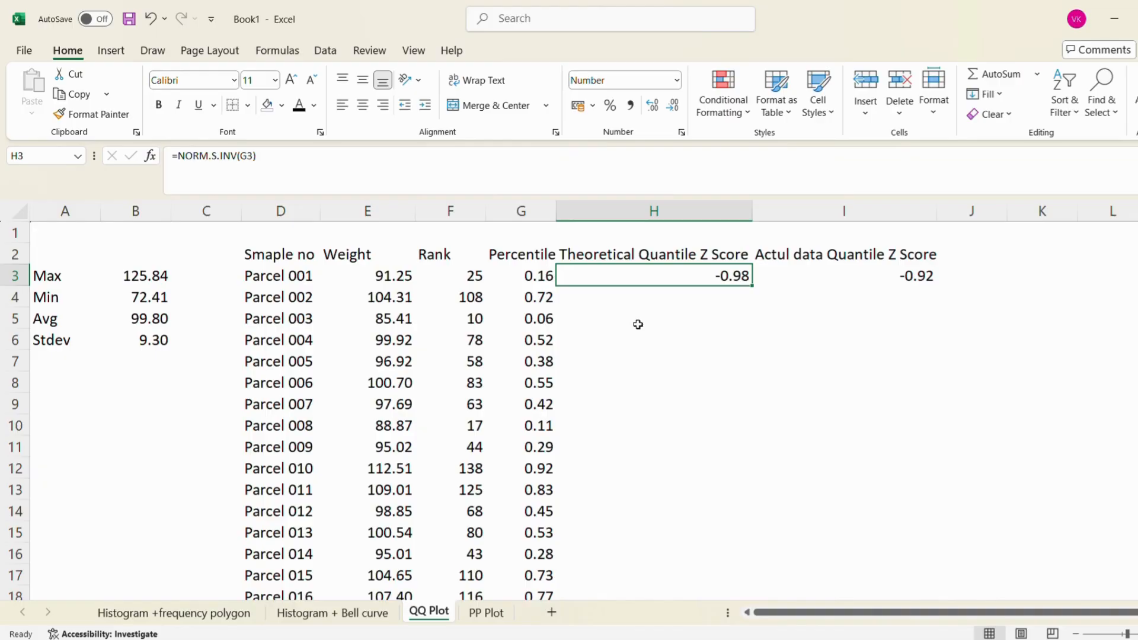
# Copy the theoretical and actual Z score formulas in H3:I3 down to row 152 for all remaining parcels
pyautogui.press('Right')
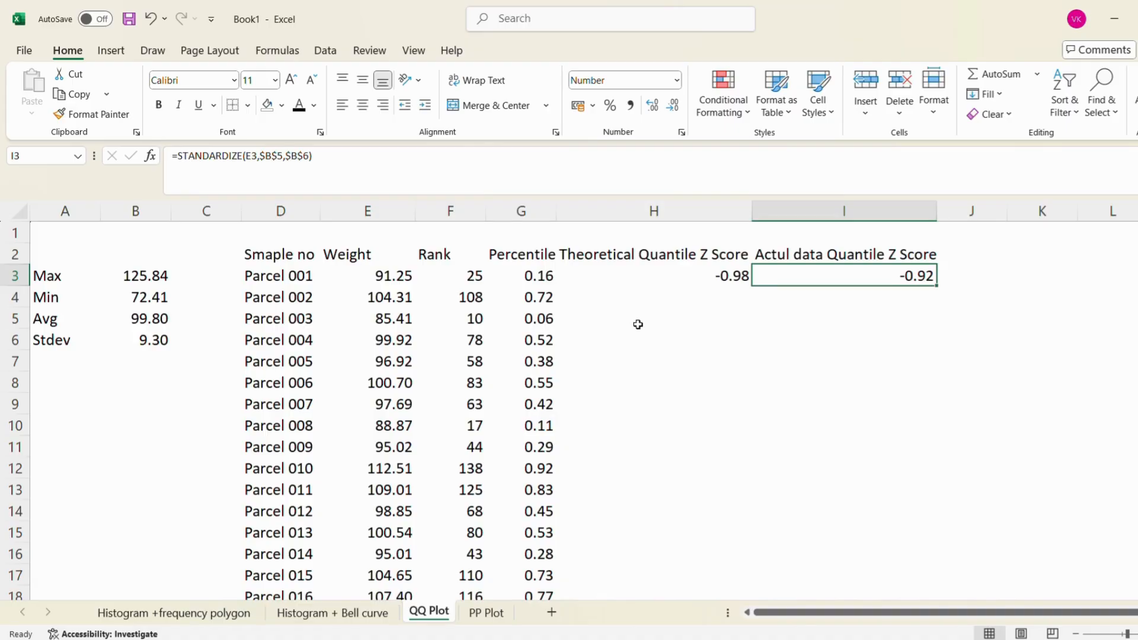
pyautogui.press('Left')
pyautogui.hotkey('shift', 'Right')
pyautogui.hotkey('ctrl', 'c')
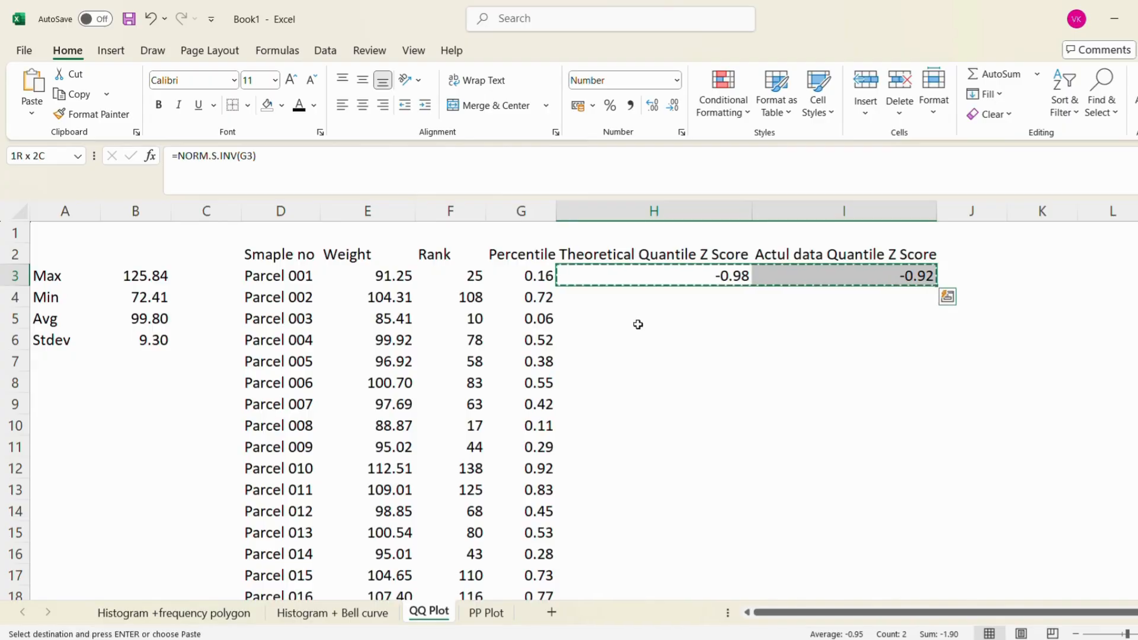
pyautogui.press('Left')
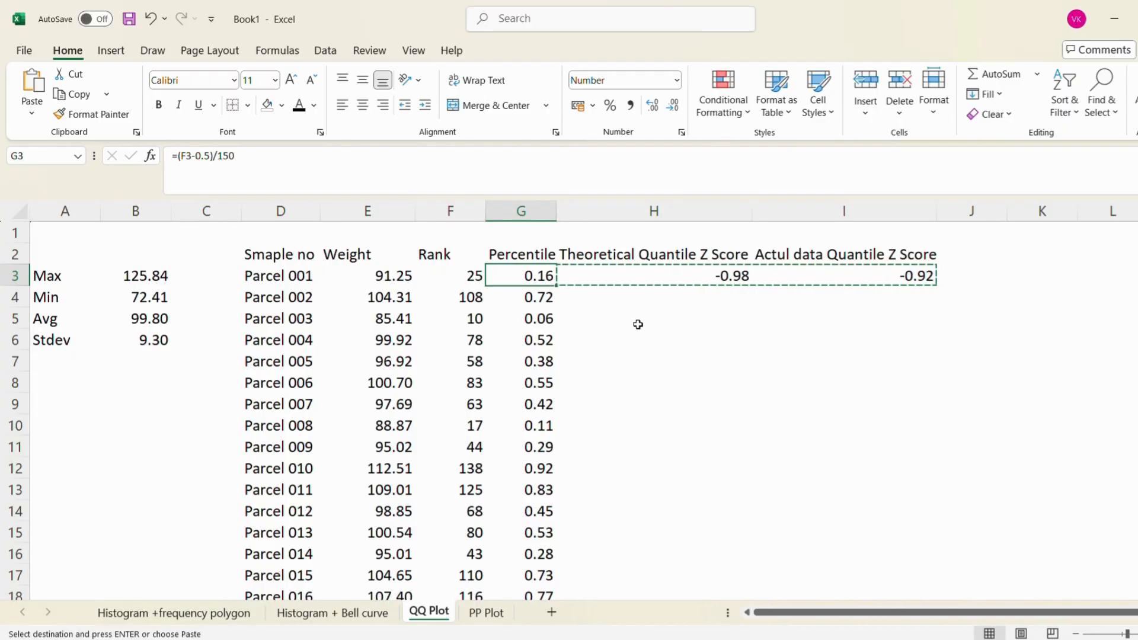
pyautogui.press('Down')
pyautogui.hotkey('ctrl', 'Down')
pyautogui.press('Right')
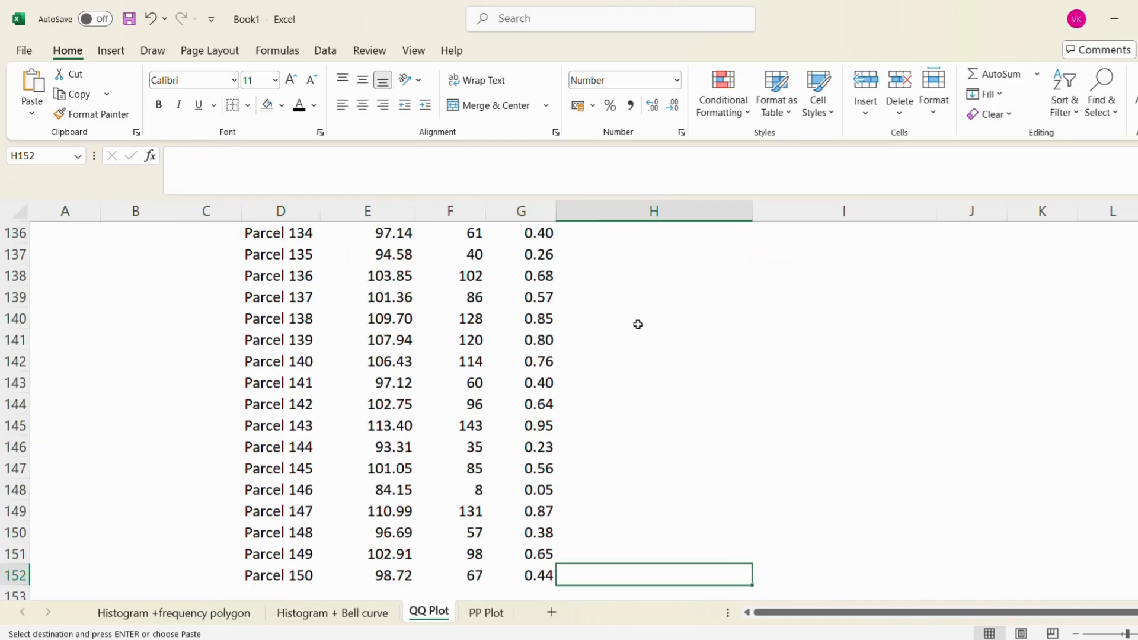
pyautogui.hotkey('ctrl', 'shift', 'Up')
pyautogui.hotkey('ctrl', 'v')
pyautogui.hotkey('ctrl', 'Up')
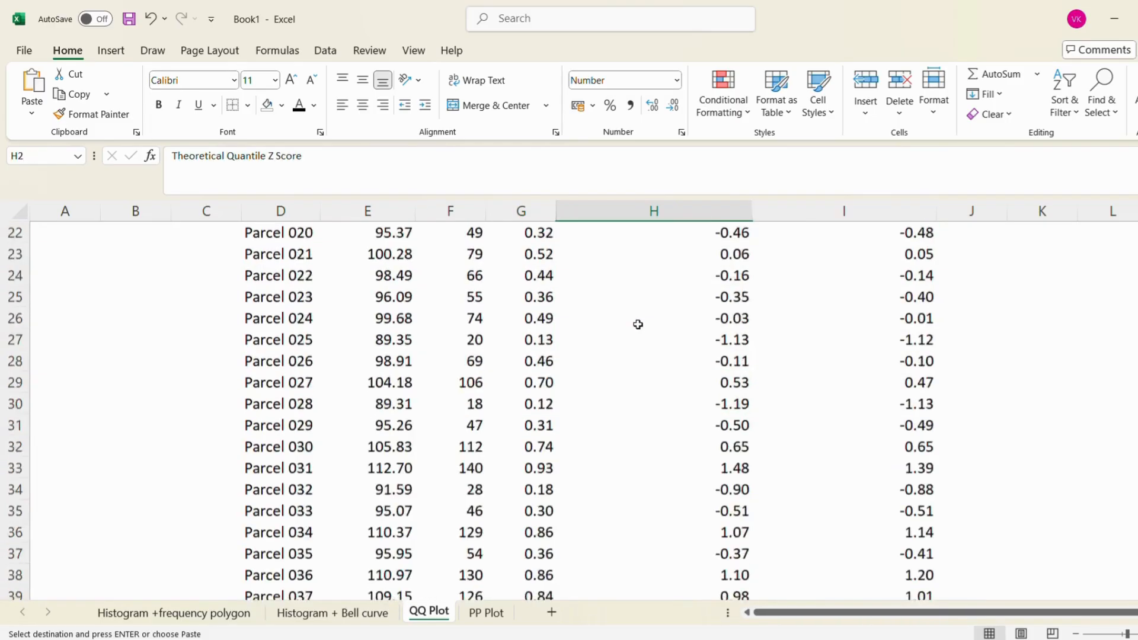
pyautogui.press('Up')
pyautogui.press('Down')
pyautogui.press('Down')
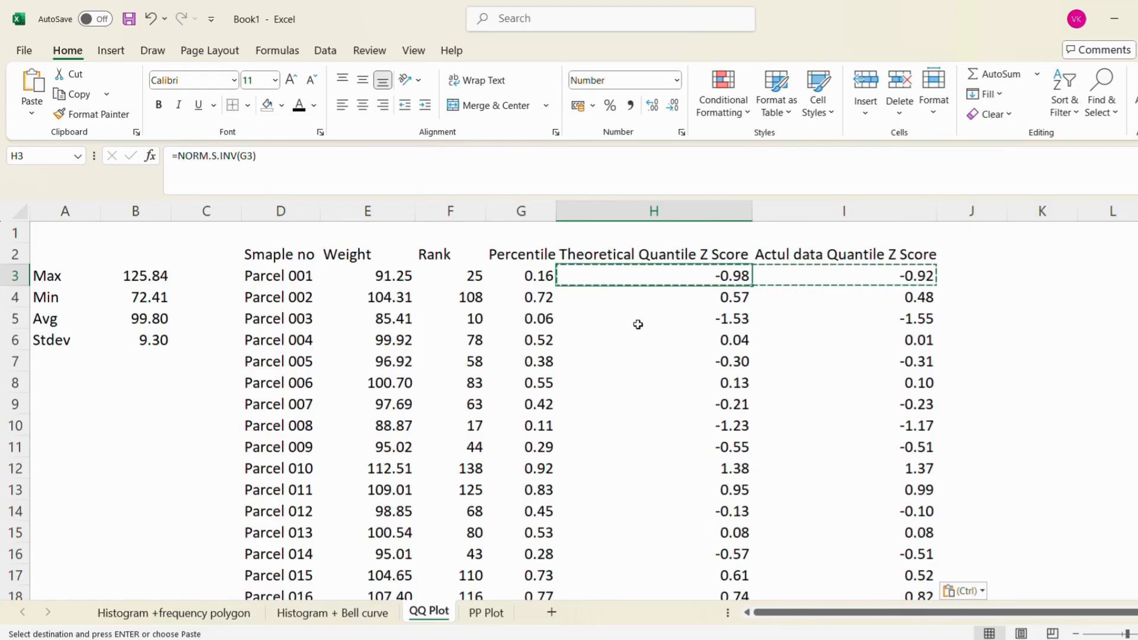
# Insert a markers-only scatter chart from both Z score columns including their headers, H2:I152
pyautogui.press('Right')
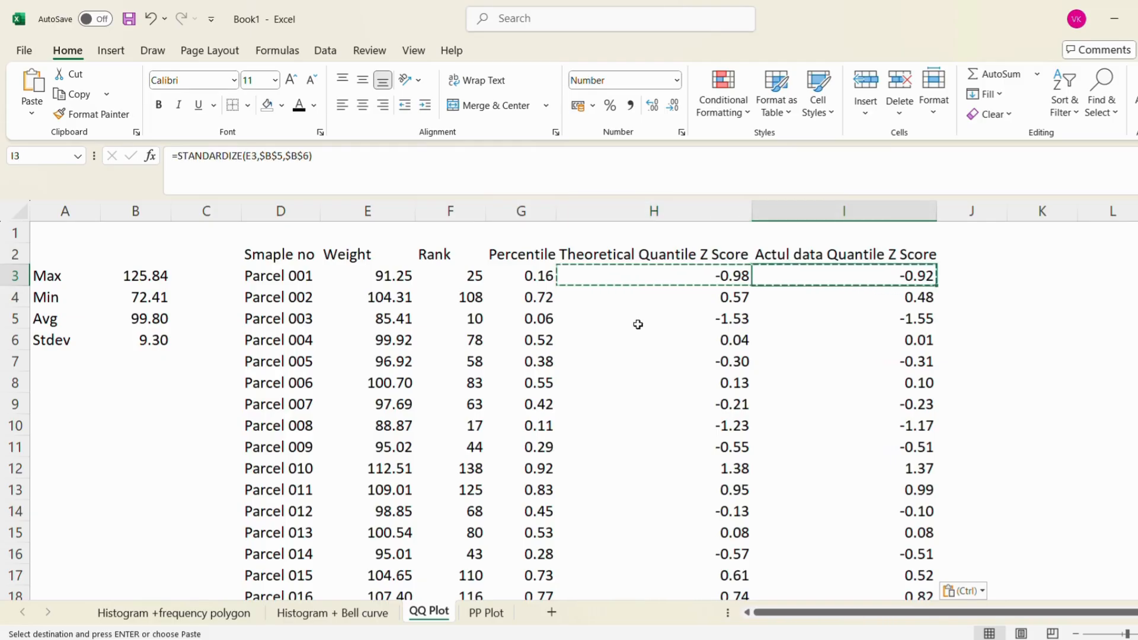
pyautogui.hotkey('shift', 'Left')
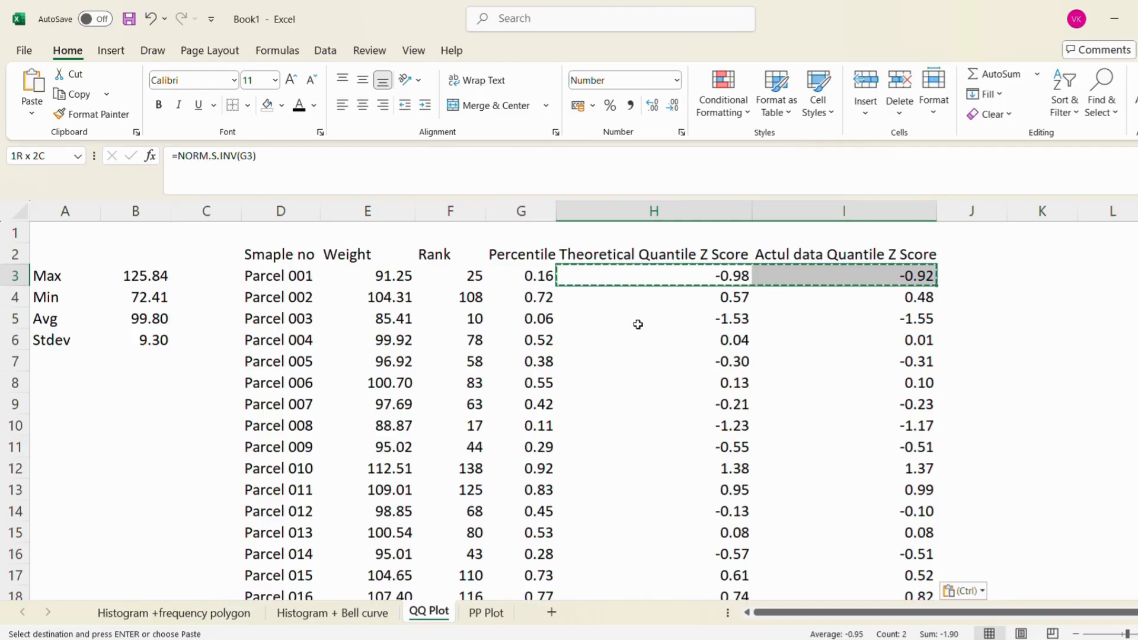
pyautogui.press('Up')
pyautogui.hotkey('shift', 'Right')
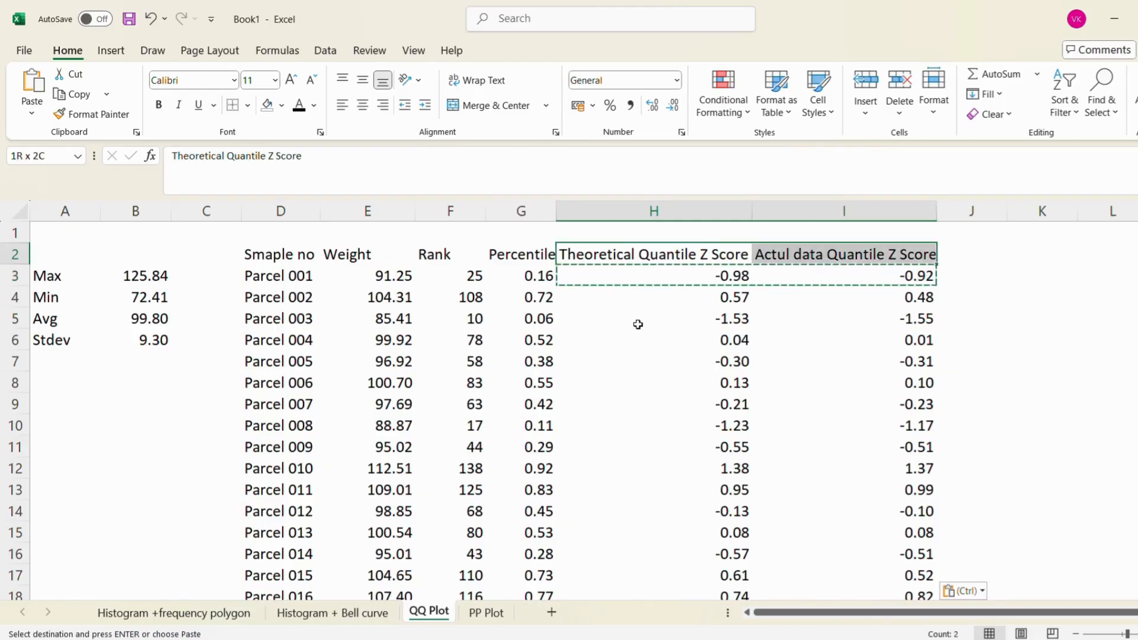
pyautogui.hotkey('ctrl', 'shift', 'Down')
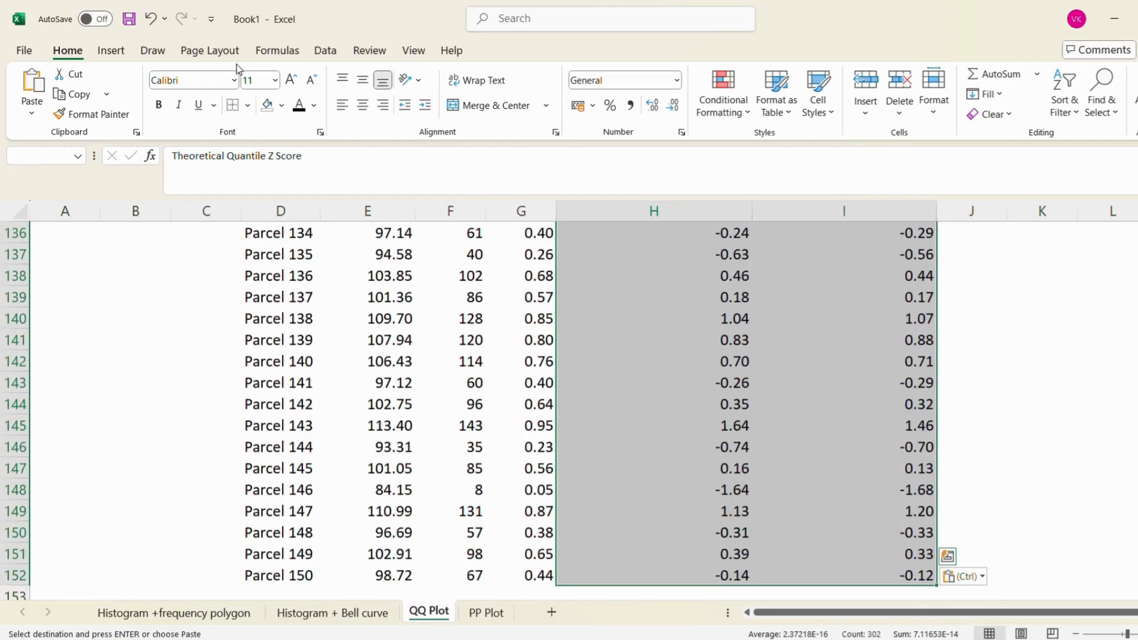
pyautogui.click(111, 51)
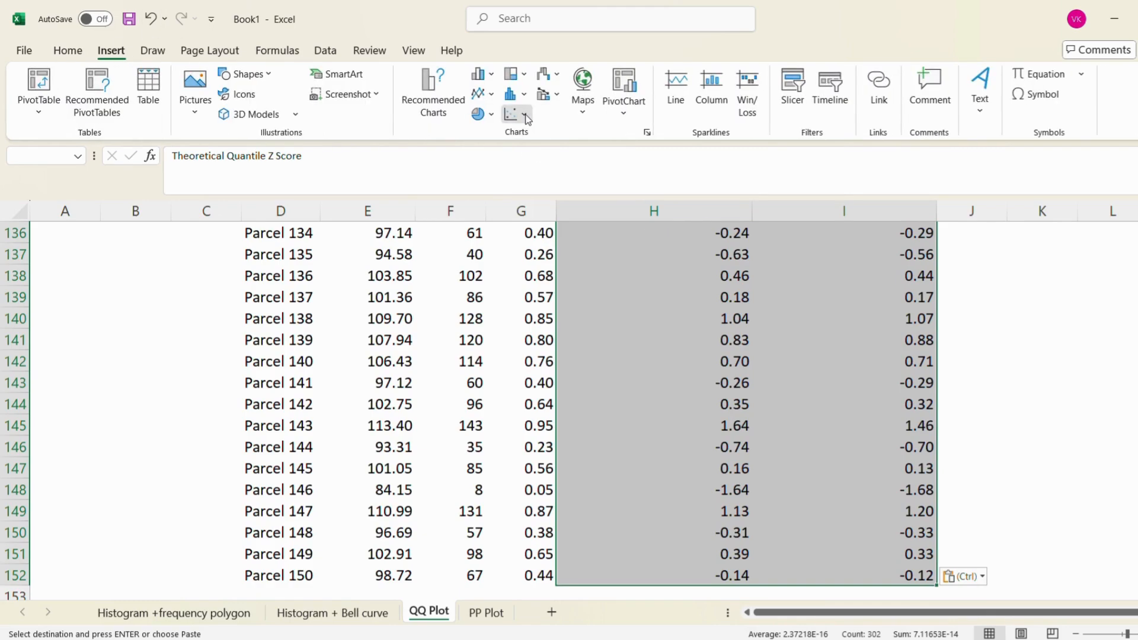
pyautogui.click(515, 114)
pyautogui.click(523, 172)
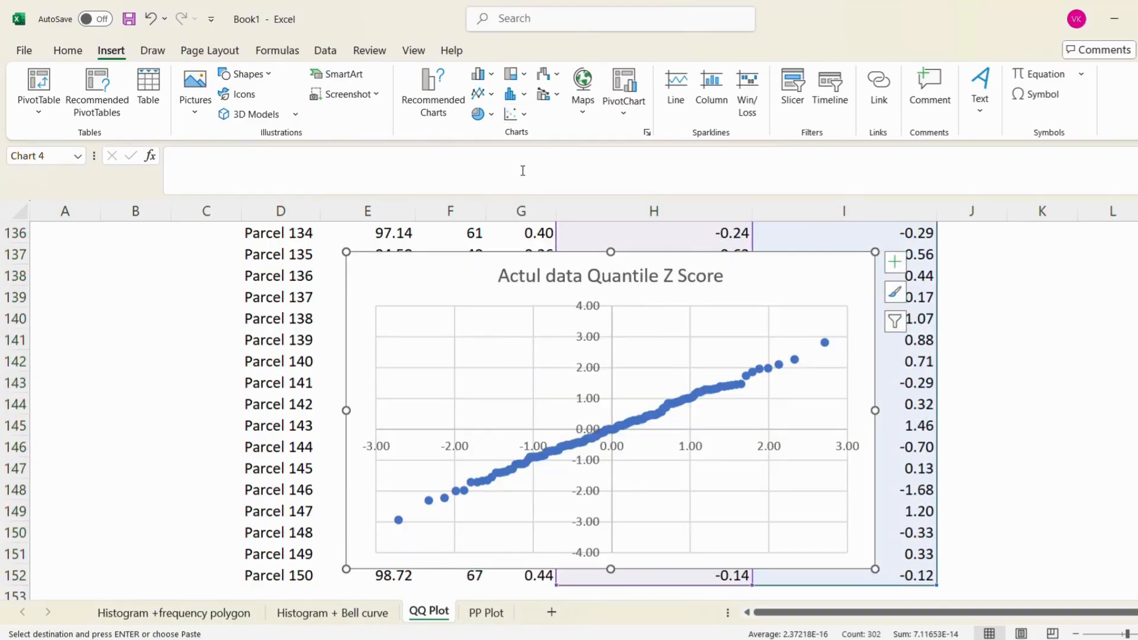
# Move the scatter chart from the end of the data to the empty area beside the top of the Z score columns
pyautogui.hscroll(5, 999, 330)
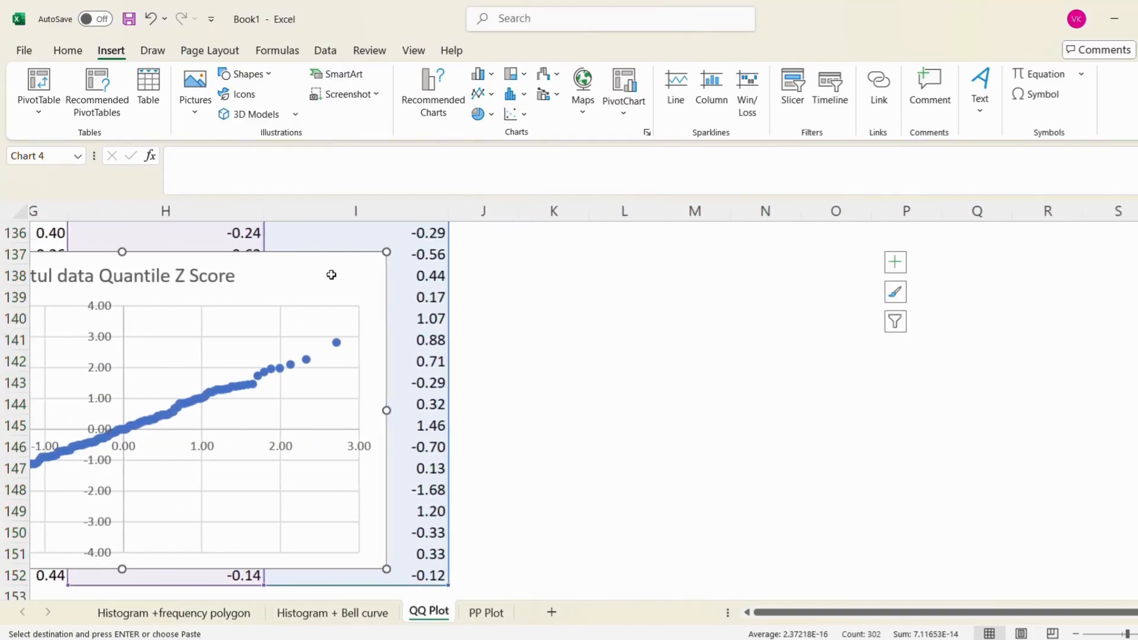
pyautogui.moveTo(330, 274); pyautogui.dragTo(948, 258)
pyautogui.press('Delete')
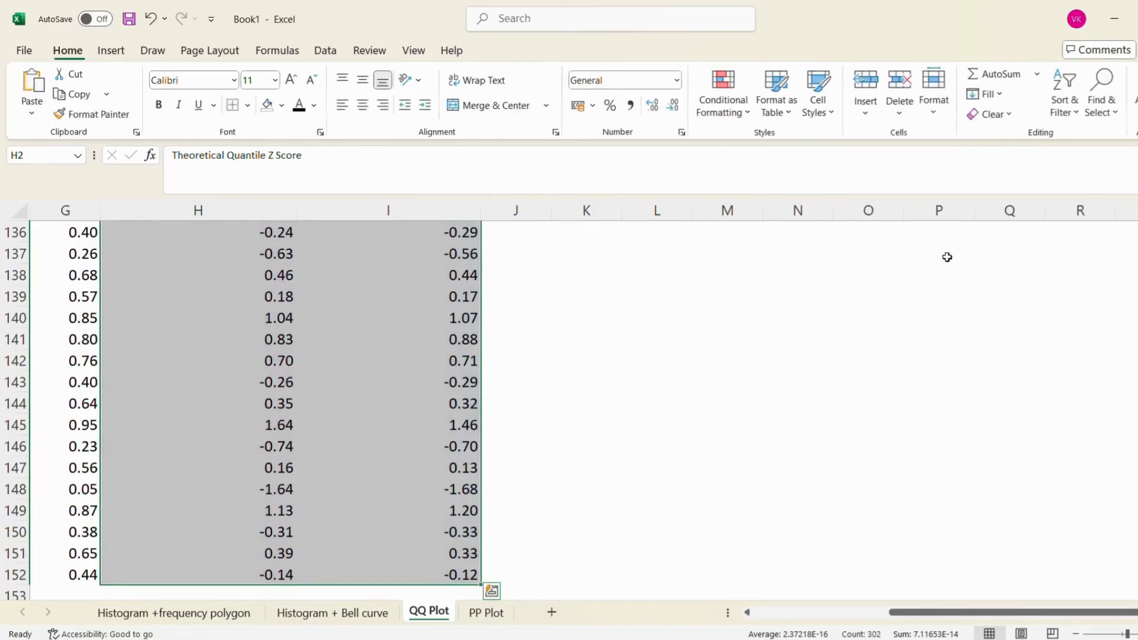
pyautogui.scroll(20, 947, 258)
pyautogui.scroll(12, 947, 258)
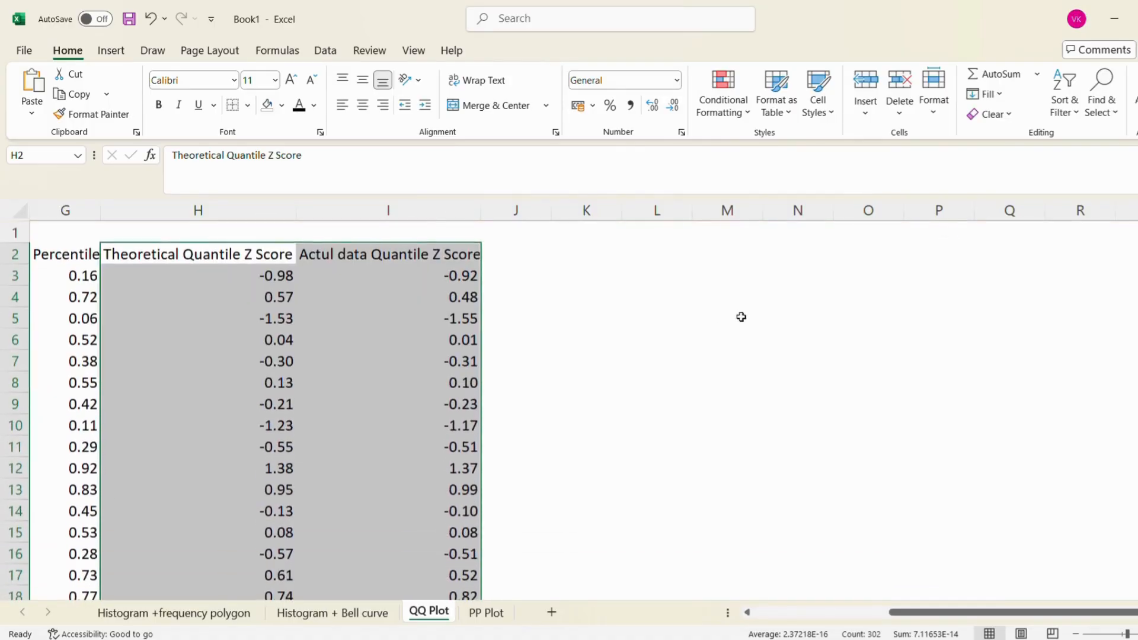
pyautogui.click(635, 279)
pyautogui.hotkey('ctrl', 'z')
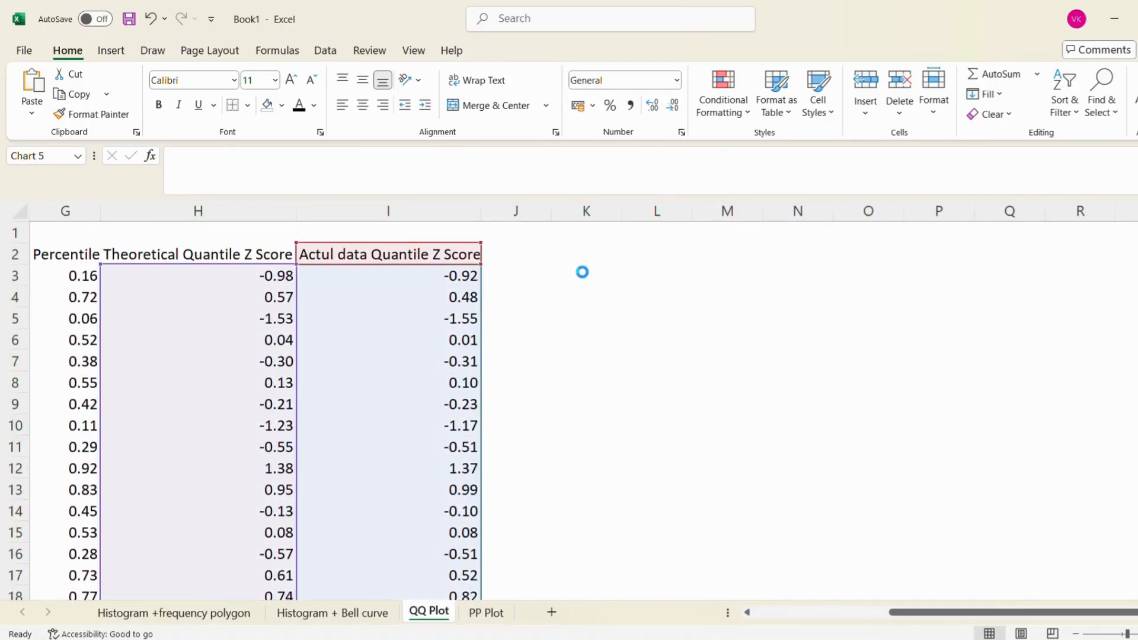
# Enlarge the scatter chart slightly in width and height by its lower corner, keeping it beside the Z score columns
pyautogui.scroll(-1, 1047, 377)
pyautogui.hscroll(1, 949, 451)
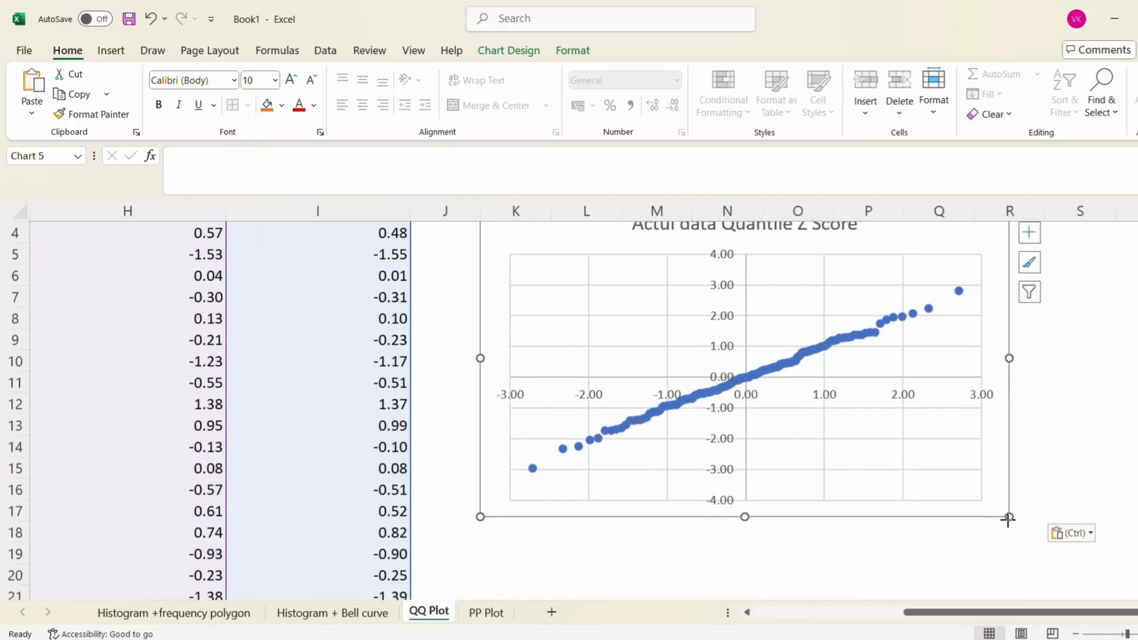
pyautogui.moveTo(1009, 517); pyautogui.dragTo(1032, 572)
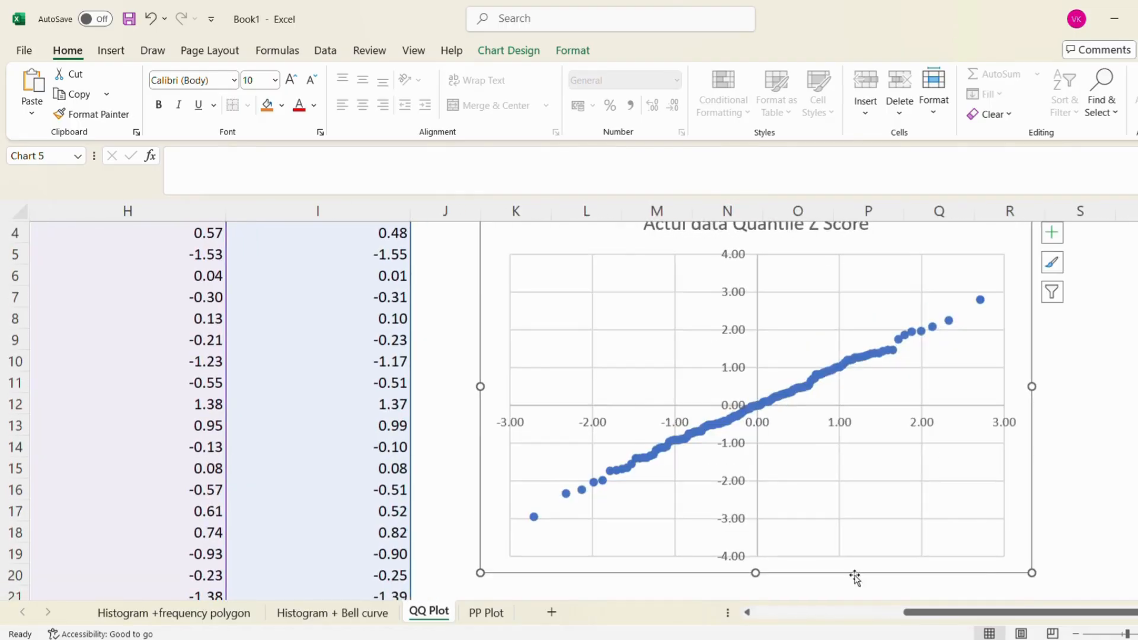
# Format the chart's vertical axis so that the horizontal axis crosses it at the axis value -3
pyautogui.click(732, 298)
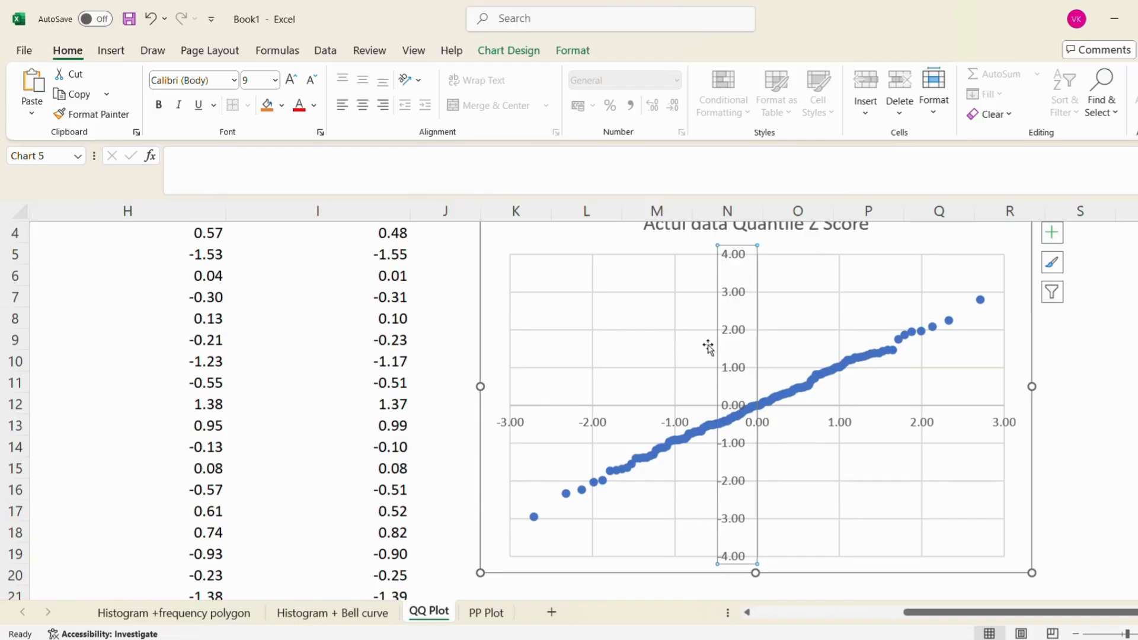
pyautogui.doubleClick(735, 370)
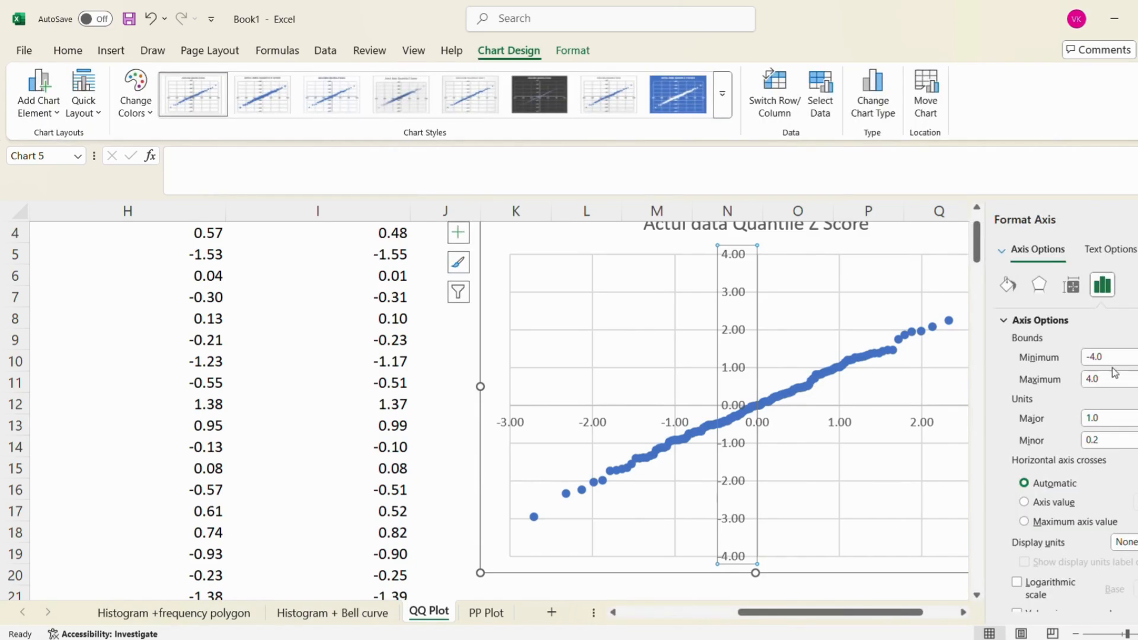
pyautogui.click(1062, 506)
# Set the vertical axis bounds to a minimum of -3 and a maximum of 3
pyautogui.click(1108, 356)
pyautogui.press('BackSpace')
pyautogui.press('BackSpace')
pyautogui.press('BackSpace')
pyautogui.press('BackSpace')
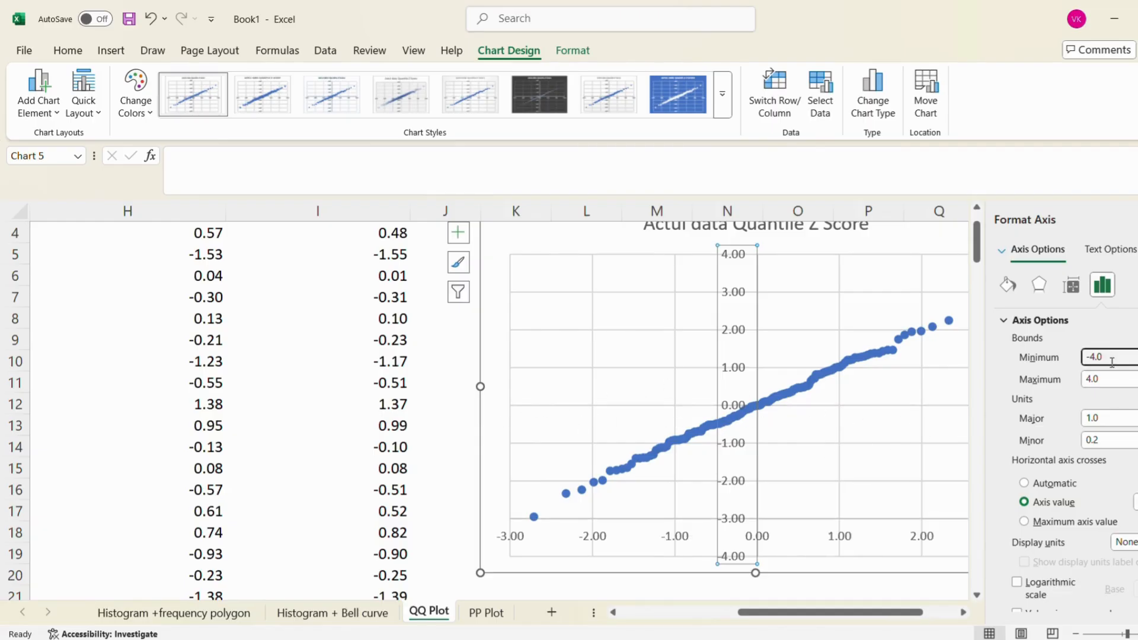
pyautogui.write('-3')
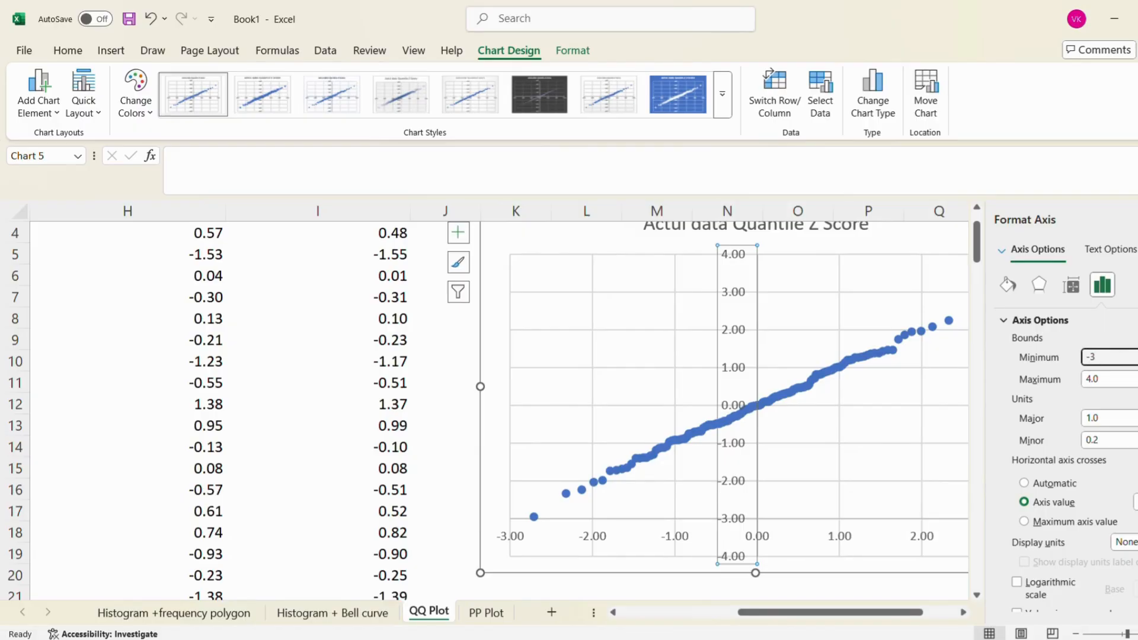
pyautogui.click(1119, 379)
pyautogui.press('BackSpace')
pyautogui.press('BackSpace')
pyautogui.press('BackSpace')
pyautogui.write('3')
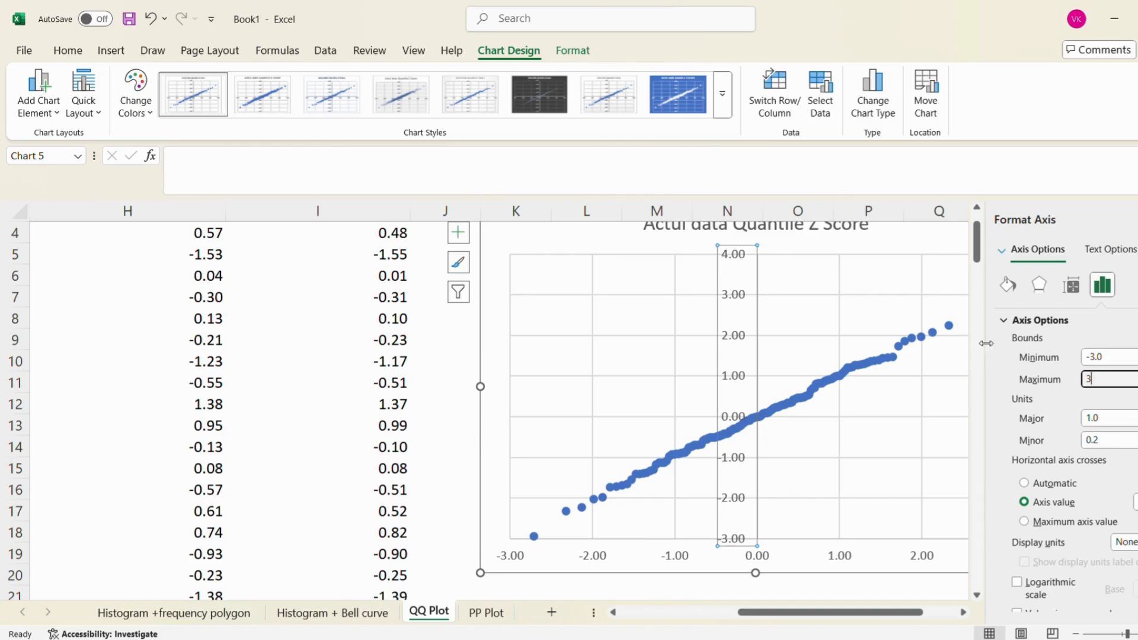
pyautogui.click(963, 420)
pyautogui.click(737, 491)
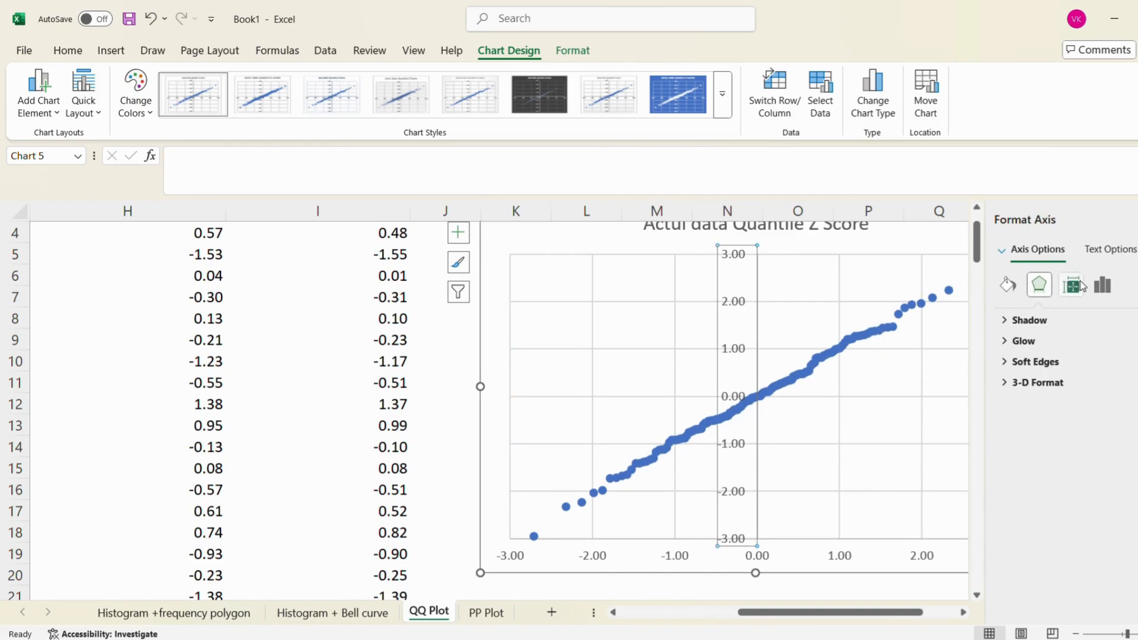
pyautogui.click(1097, 287)
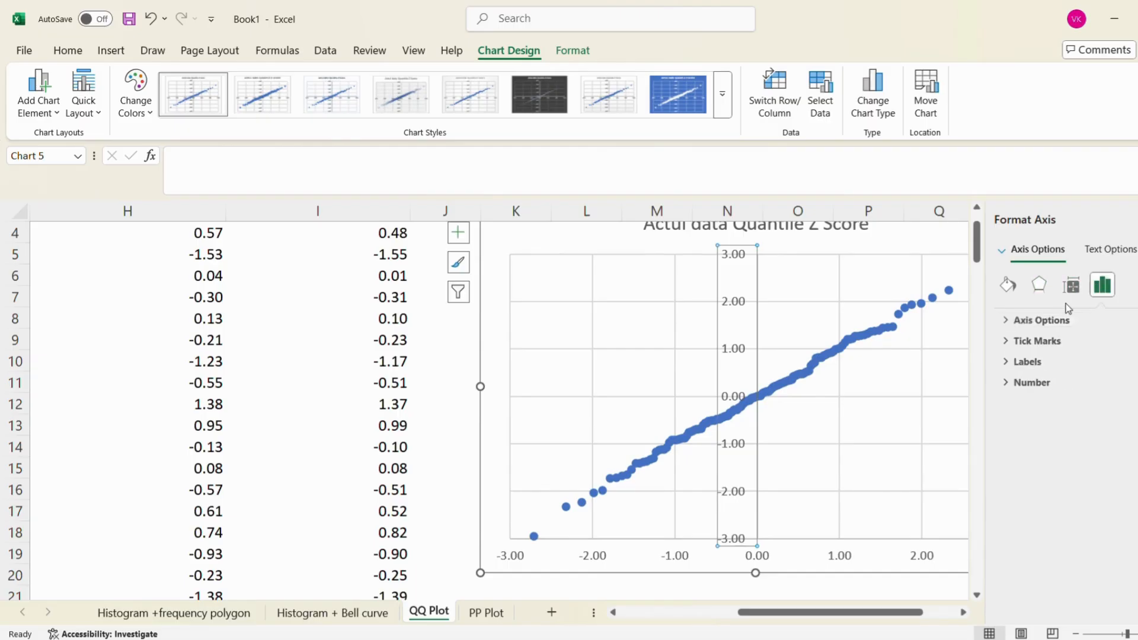
pyautogui.click(1004, 322)
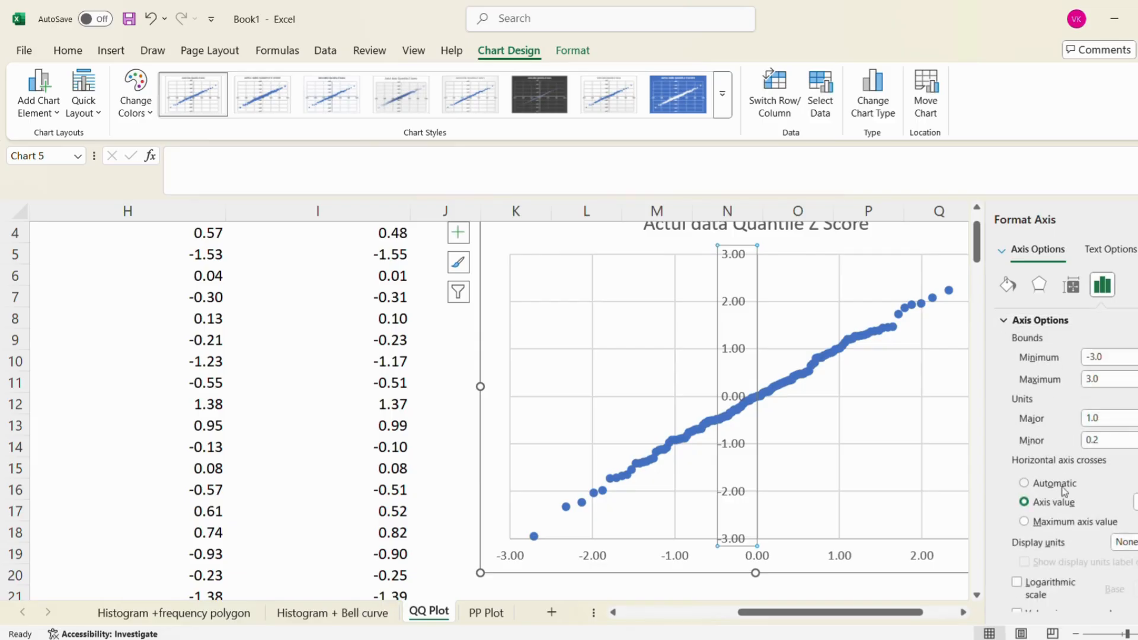
# Format the chart's horizontal axis so that the vertical axis crosses it at the axis value -3
pyautogui.click(805, 554)
pyautogui.click(763, 557)
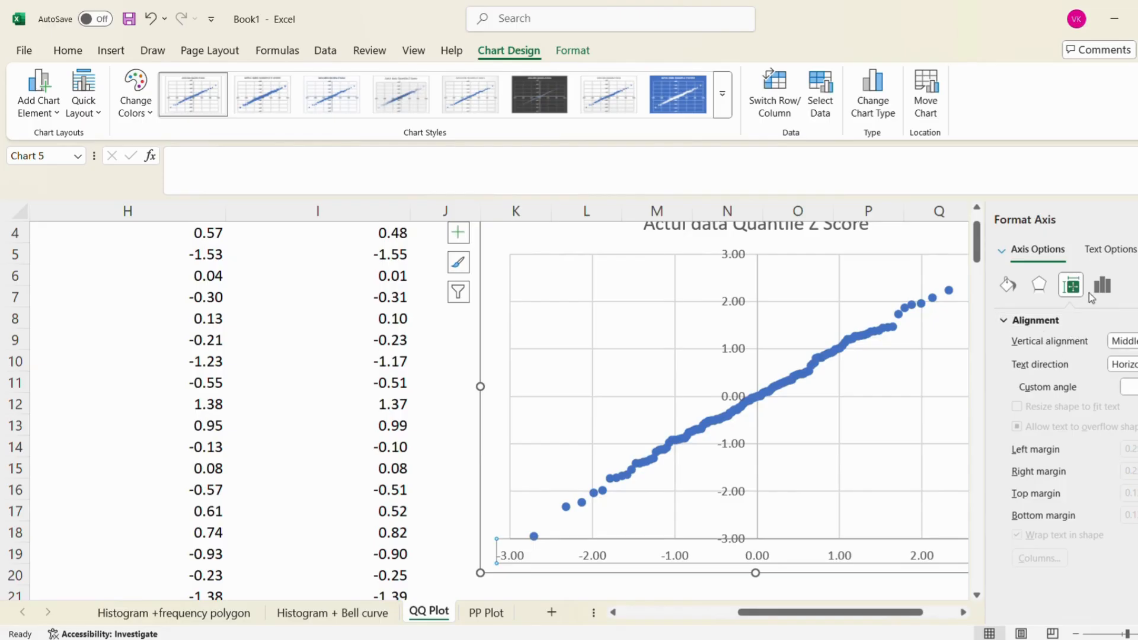
pyautogui.click(1104, 288)
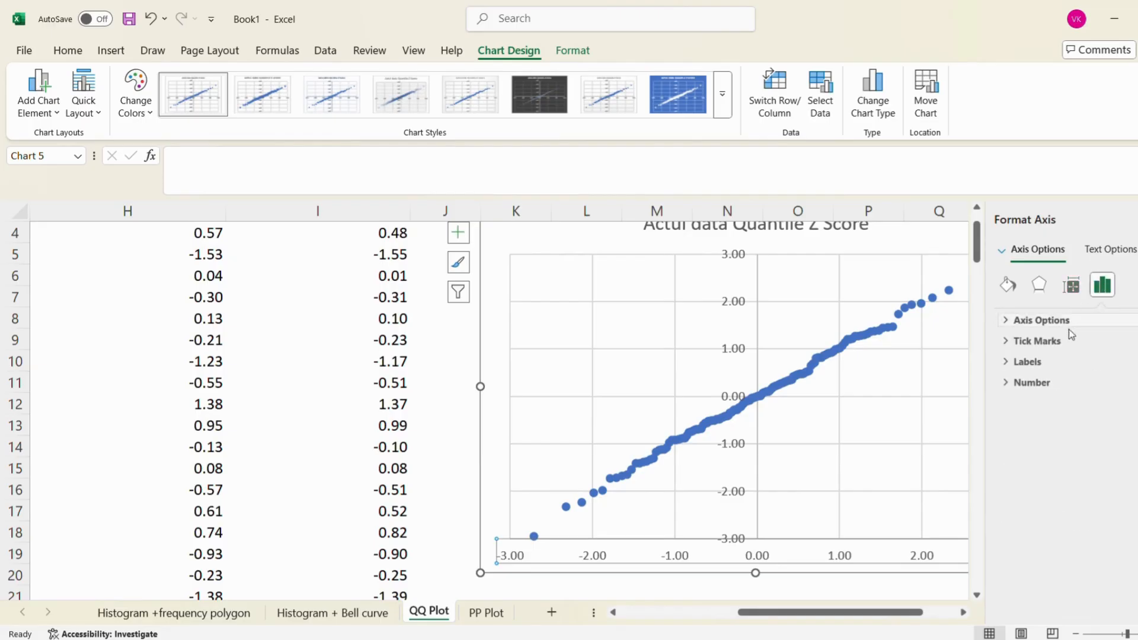
pyautogui.click(1004, 322)
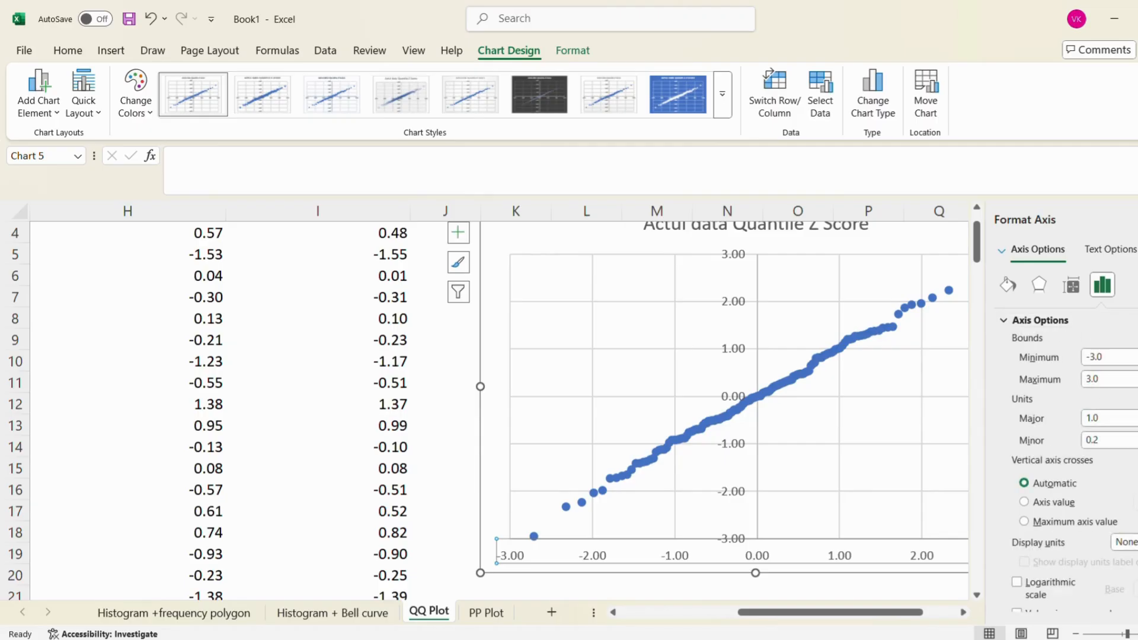
pyautogui.click(1052, 507)
pyautogui.click(936, 397)
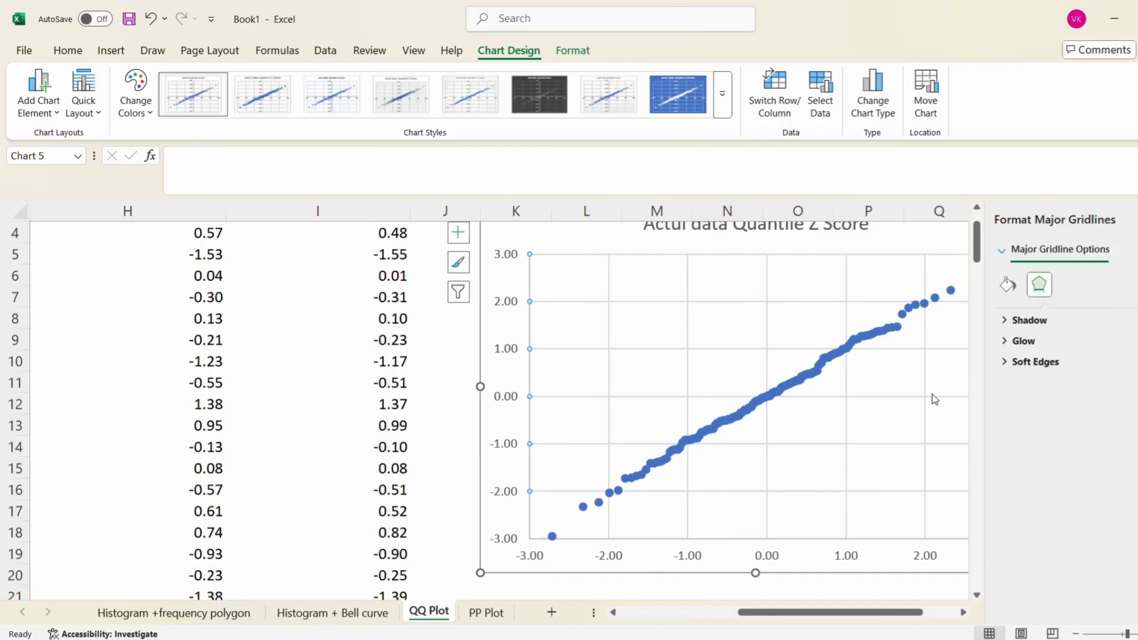
pyautogui.click(1137, 219)
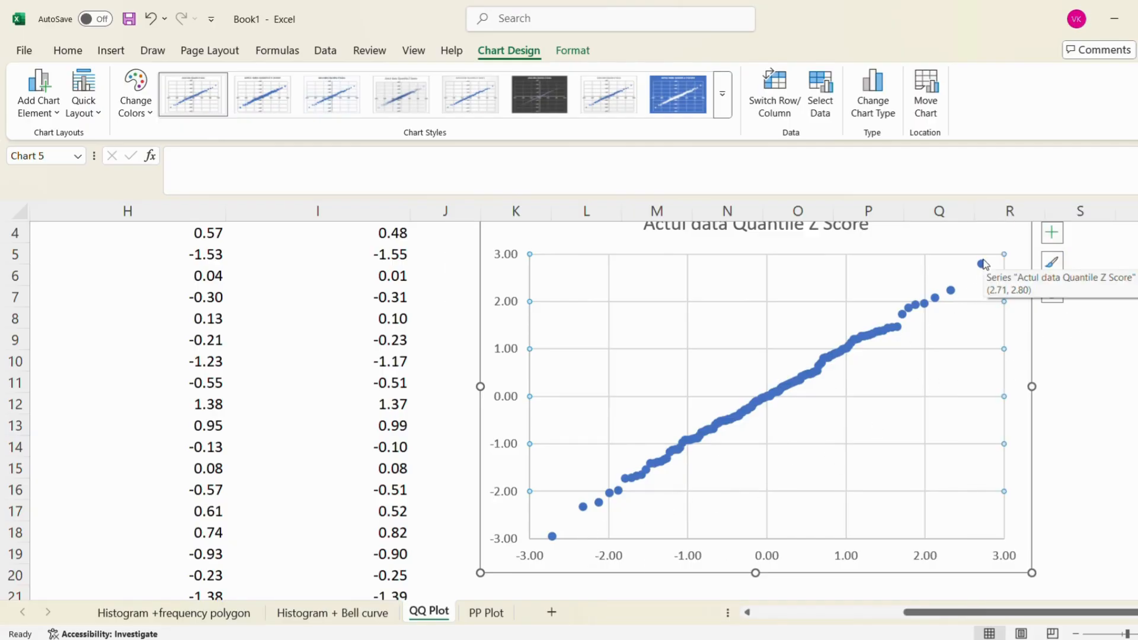
# Add a linear trendline to the scatter chart's Z score data series
pyautogui.rightClick(981, 265)
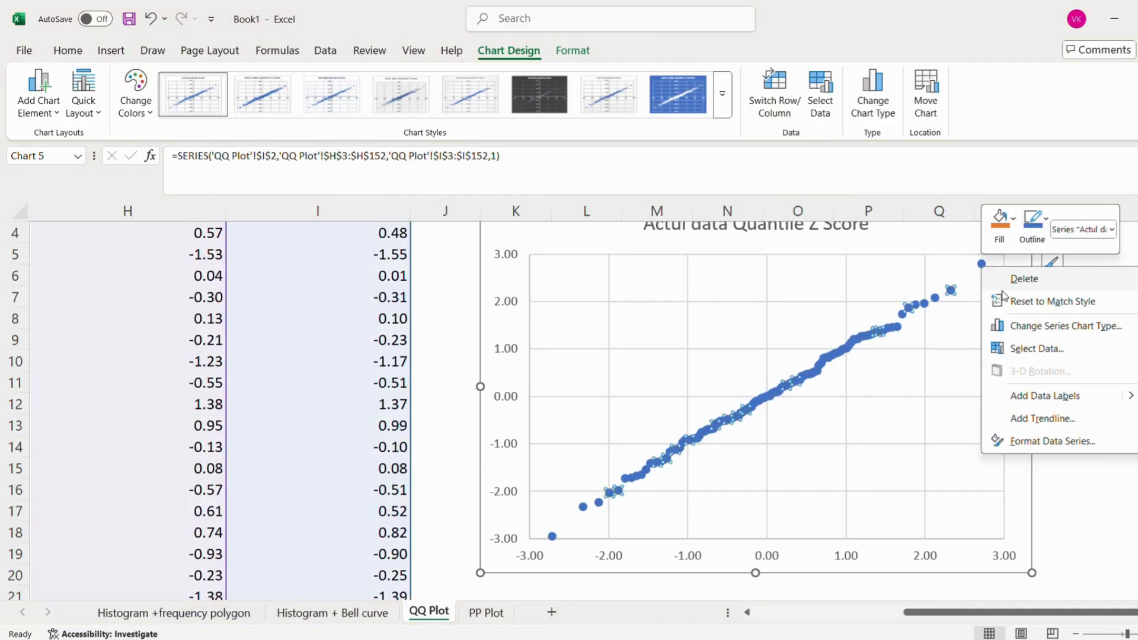
pyautogui.click(1058, 422)
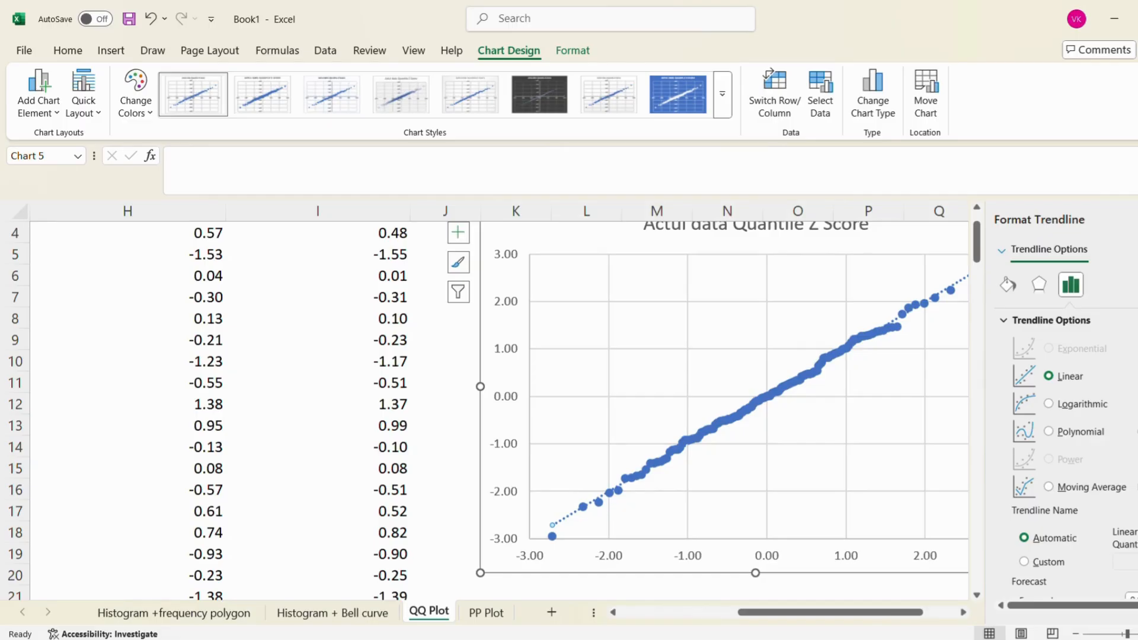
pyautogui.click(1136, 220)
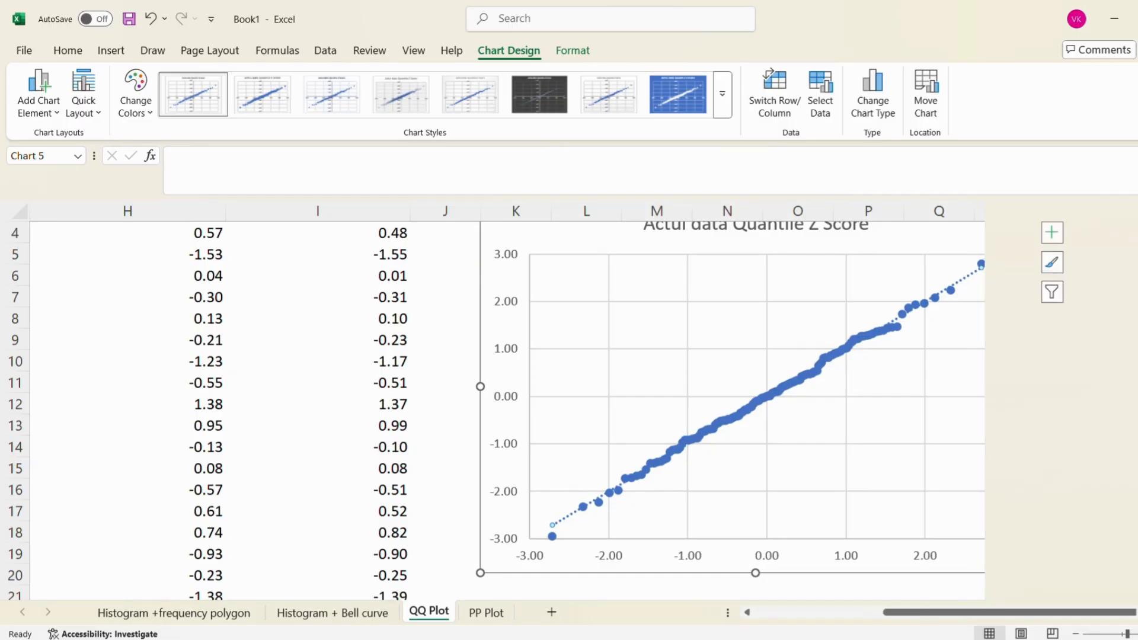
# Change the trendline's dash type from dotted to a solid line
pyautogui.rightClick(964, 277)
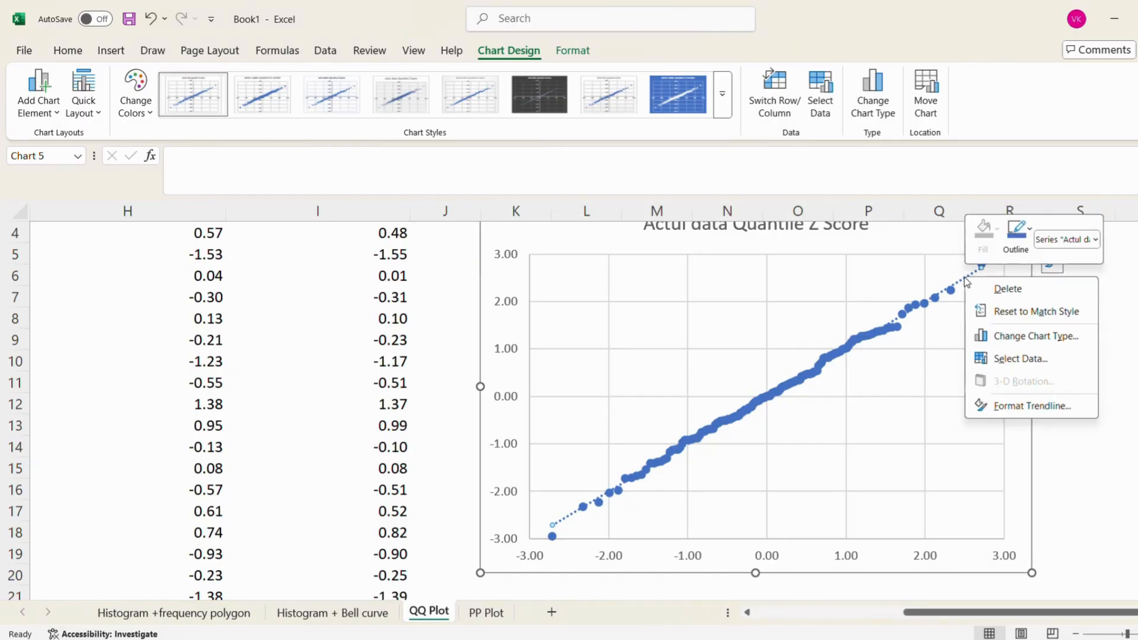
pyautogui.click(1048, 408)
pyautogui.scroll(-1, 1130, 447)
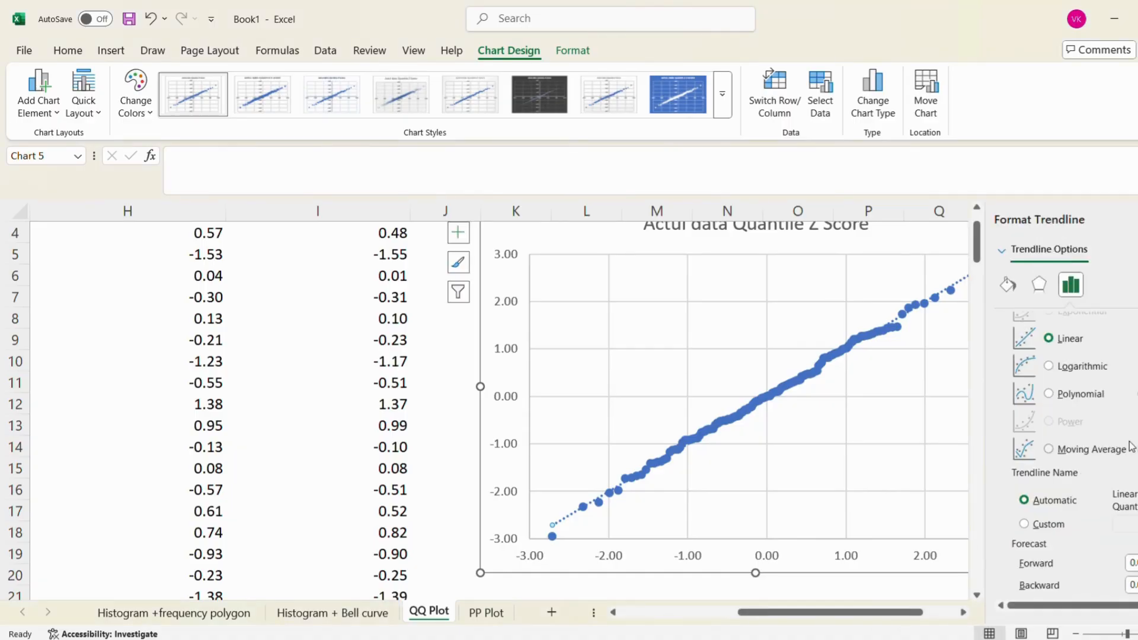
pyautogui.scroll(-1, 1131, 447)
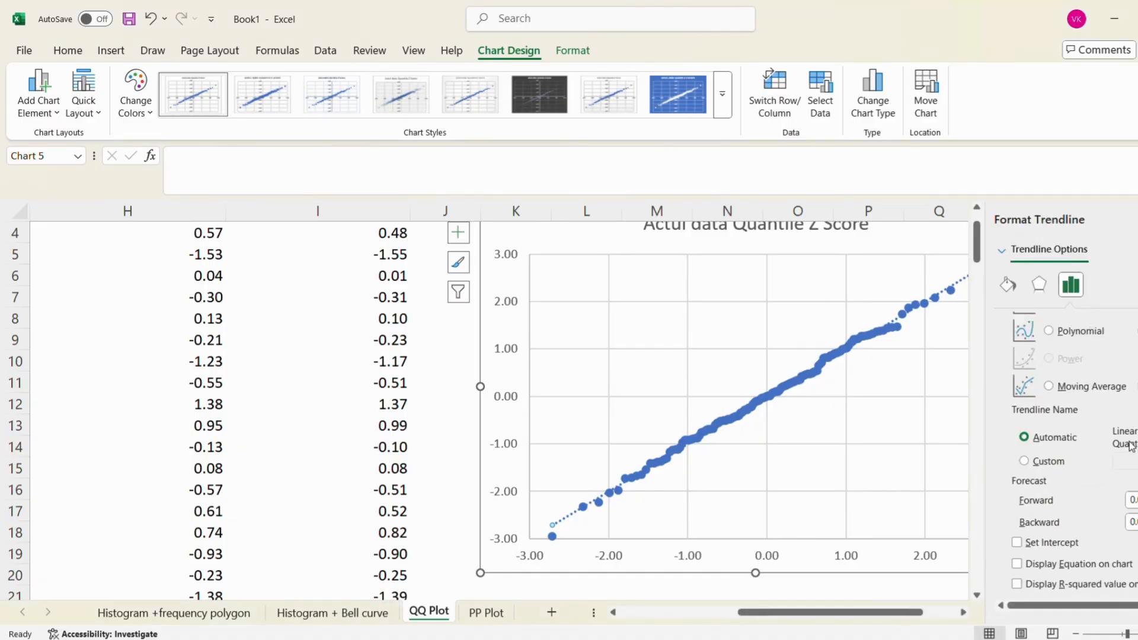
pyautogui.click(1007, 285)
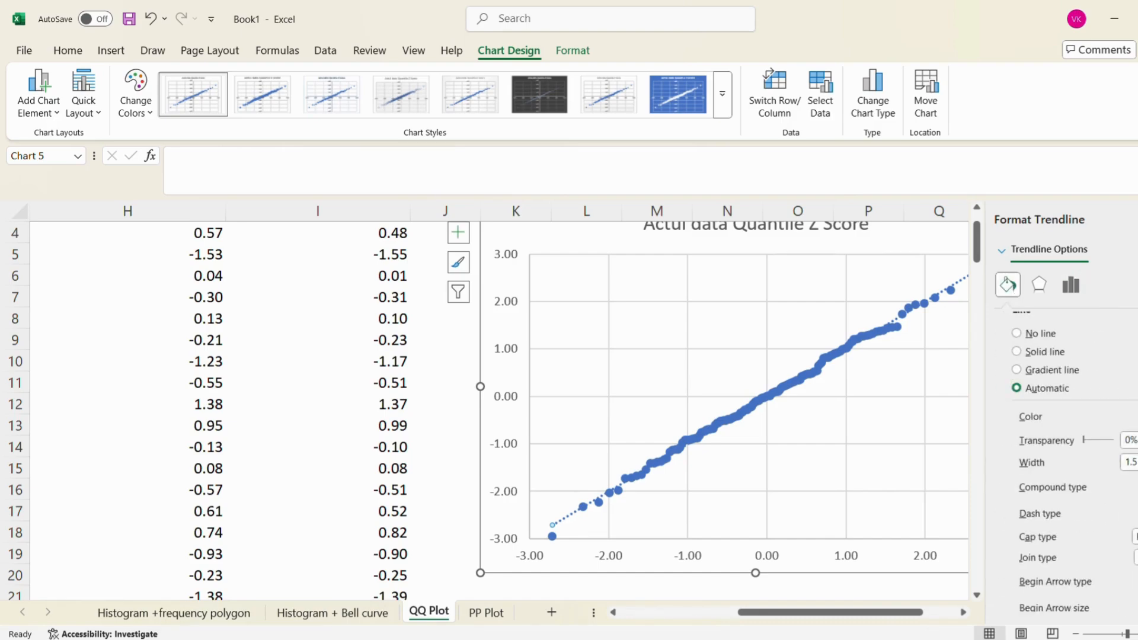
pyautogui.click(1135, 513)
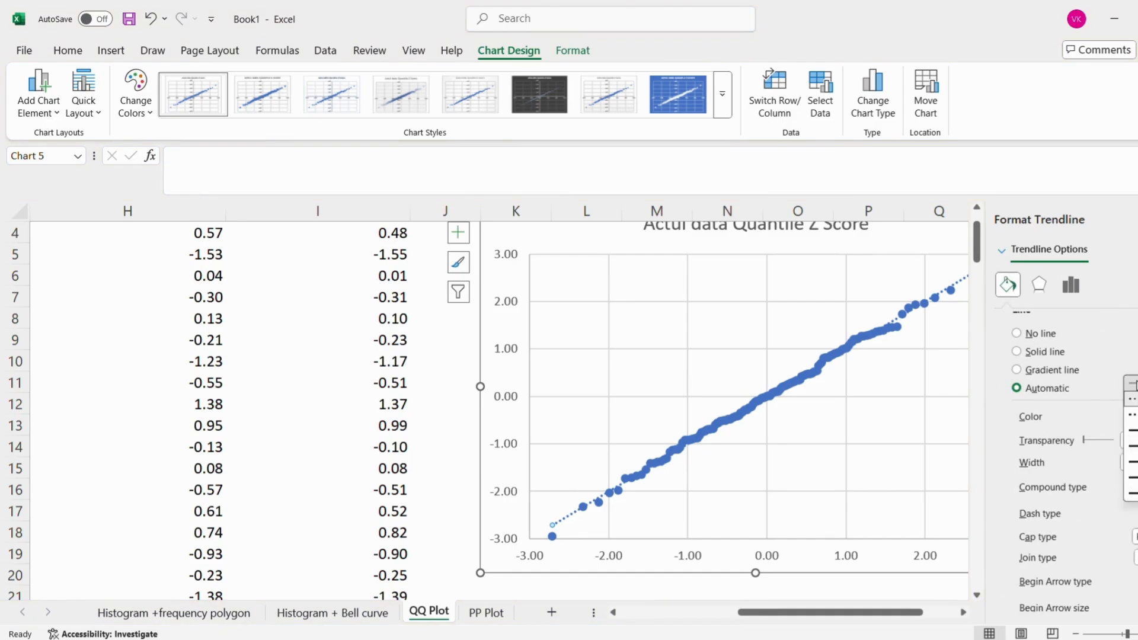
pyautogui.click(1135, 384)
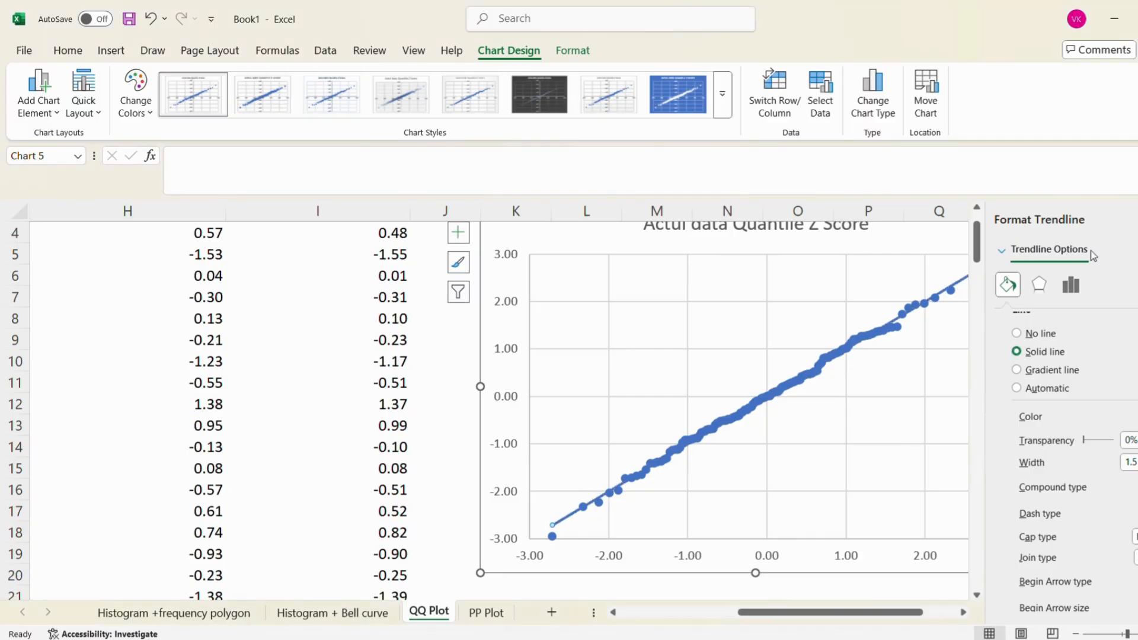
pyautogui.click(1129, 219)
pyautogui.click(1119, 314)
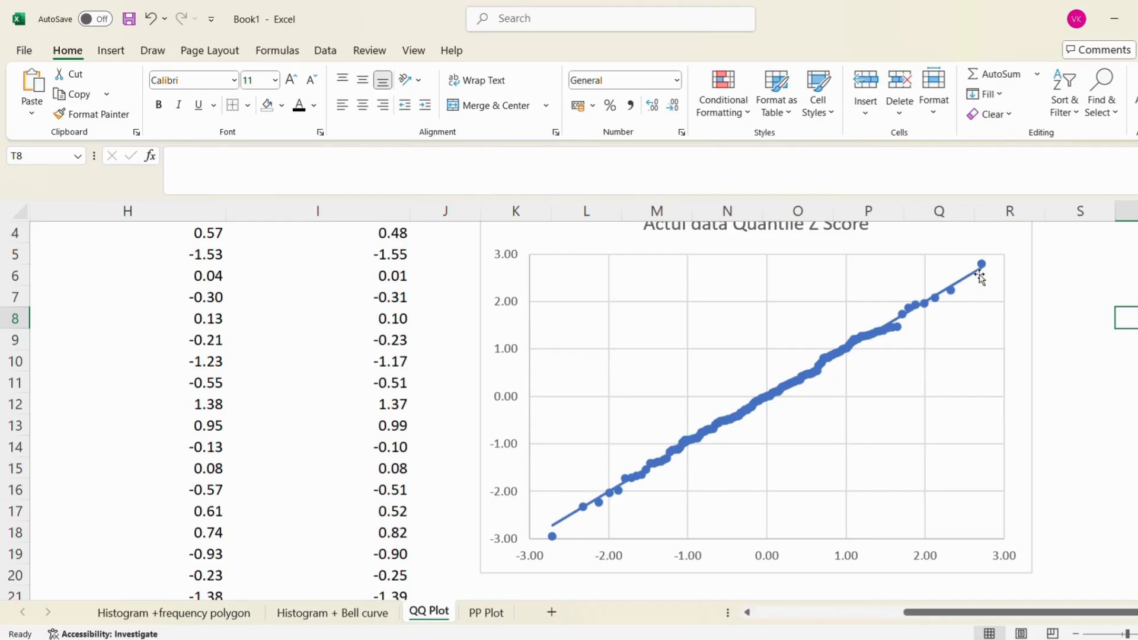
# Shrink the scatter chart slightly in width and height by its lower corner
pyautogui.scroll(1, 978, 285)
pyautogui.hscroll(1, 978, 285)
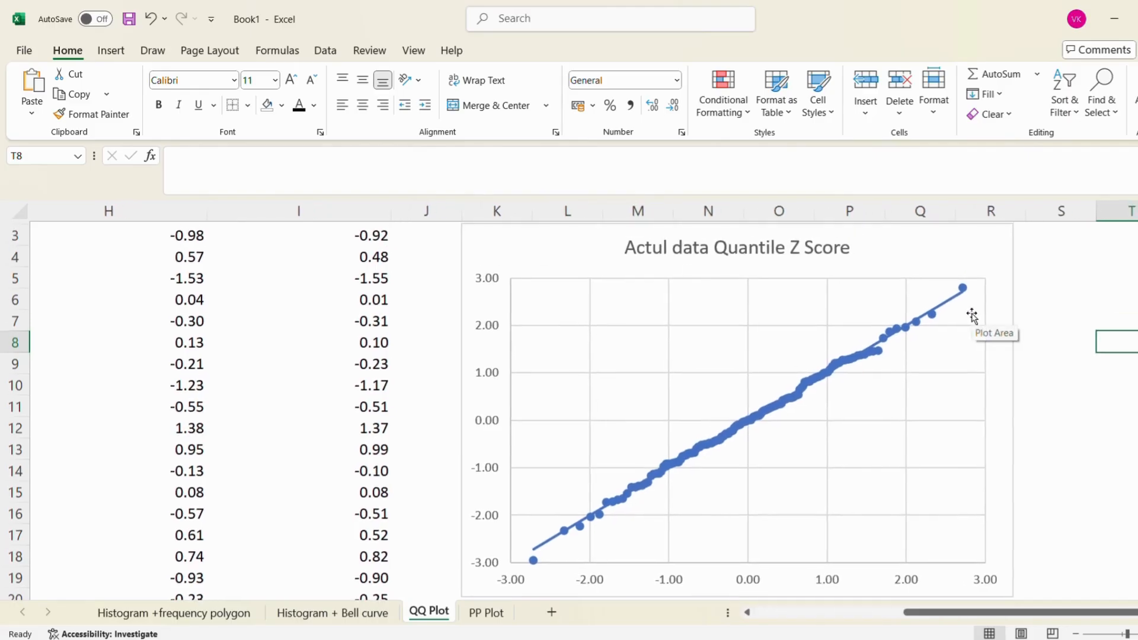
pyautogui.hscroll(-1, 972, 316)
pyautogui.scroll(-1, 972, 316)
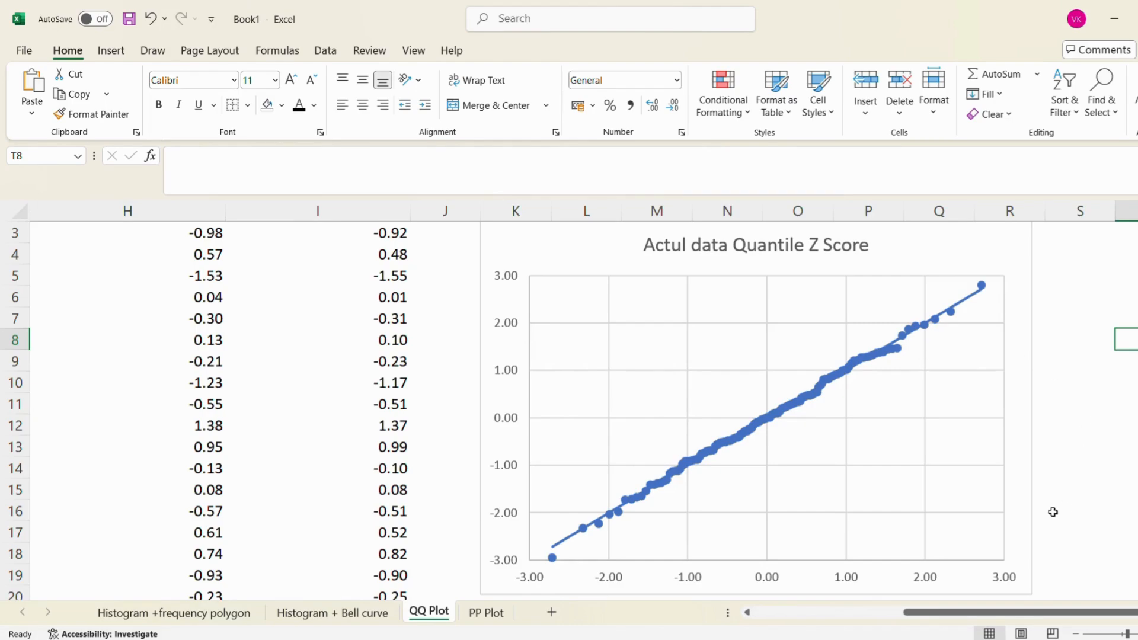
pyautogui.click(1031, 517)
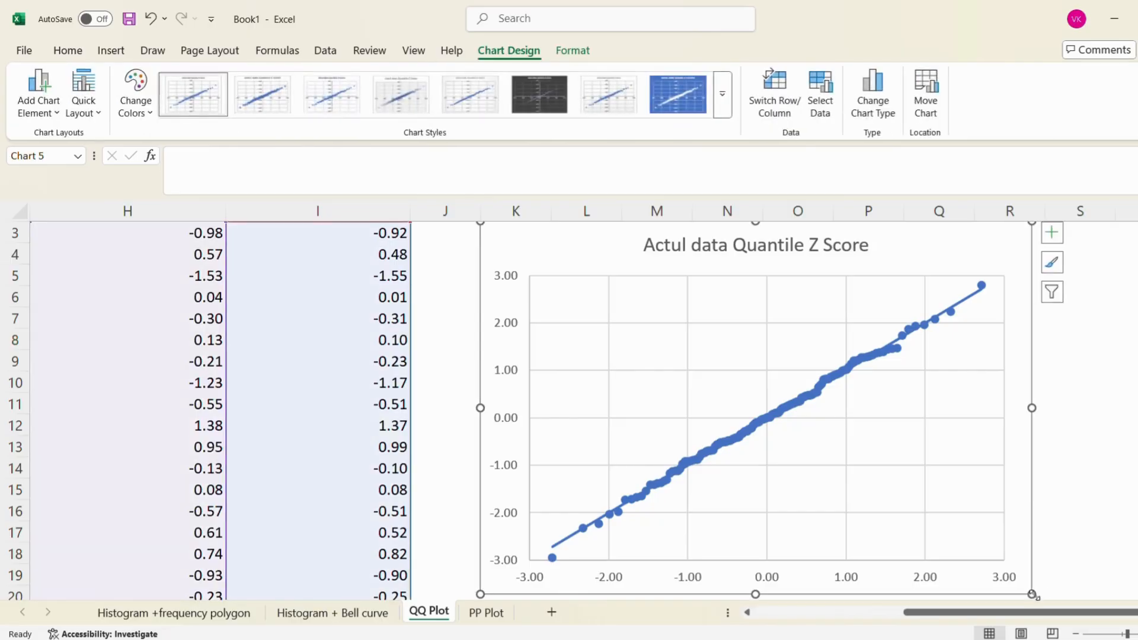
pyautogui.moveTo(1031, 594); pyautogui.dragTo(1006, 569)
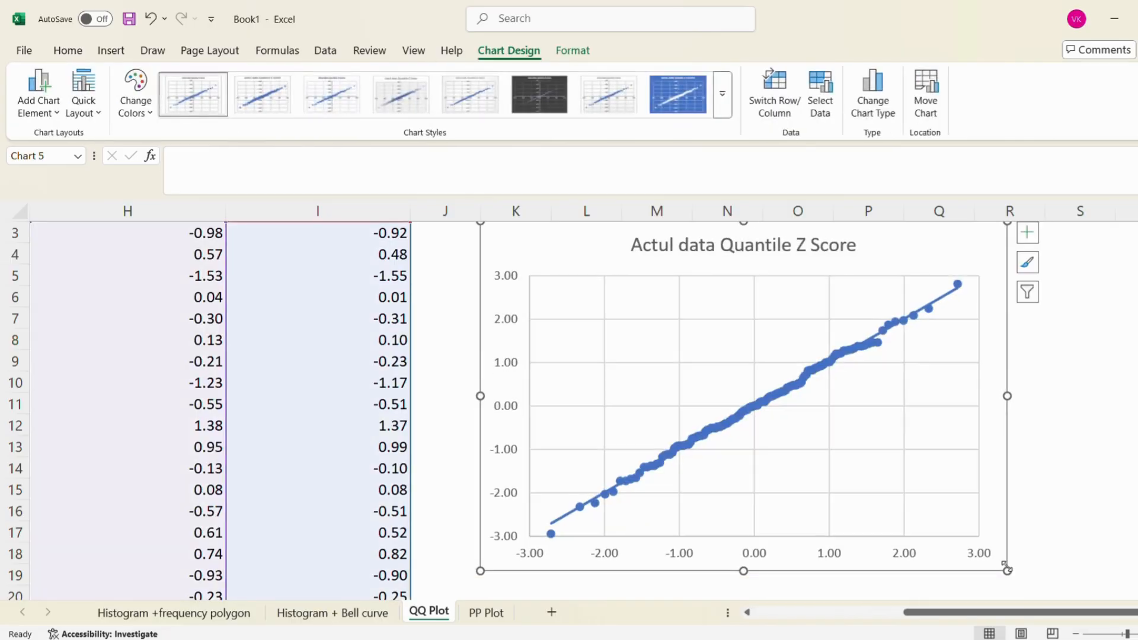
pyautogui.scroll(1, 1067, 500)
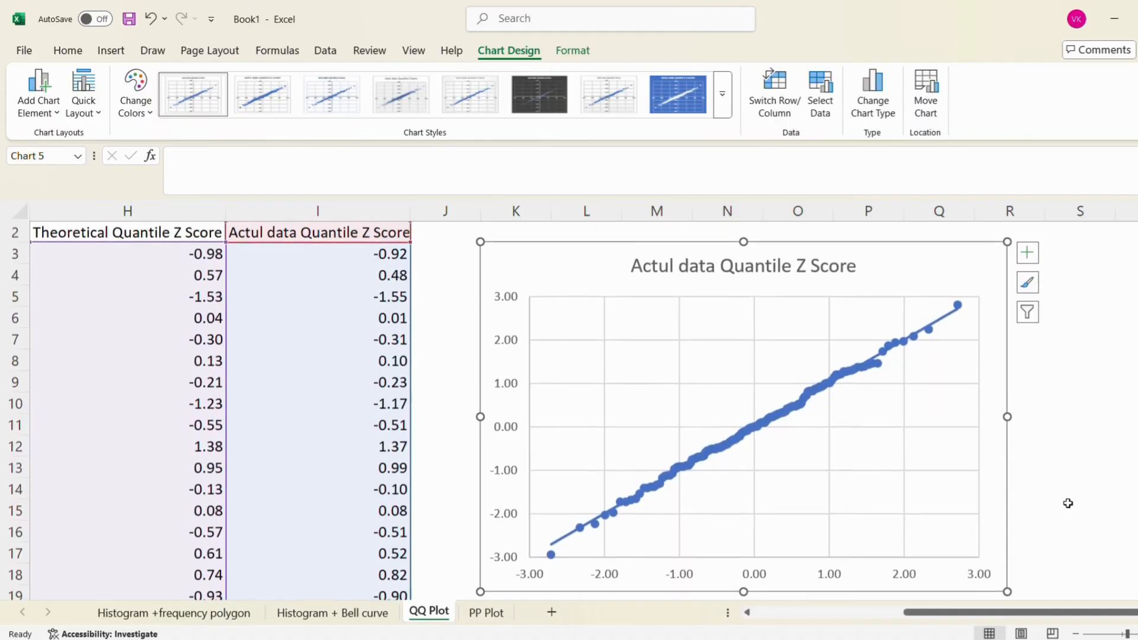
# Replace the scatter chart's title text with "QQ PLOT" and close the formatting pane
pyautogui.doubleClick(800, 266)
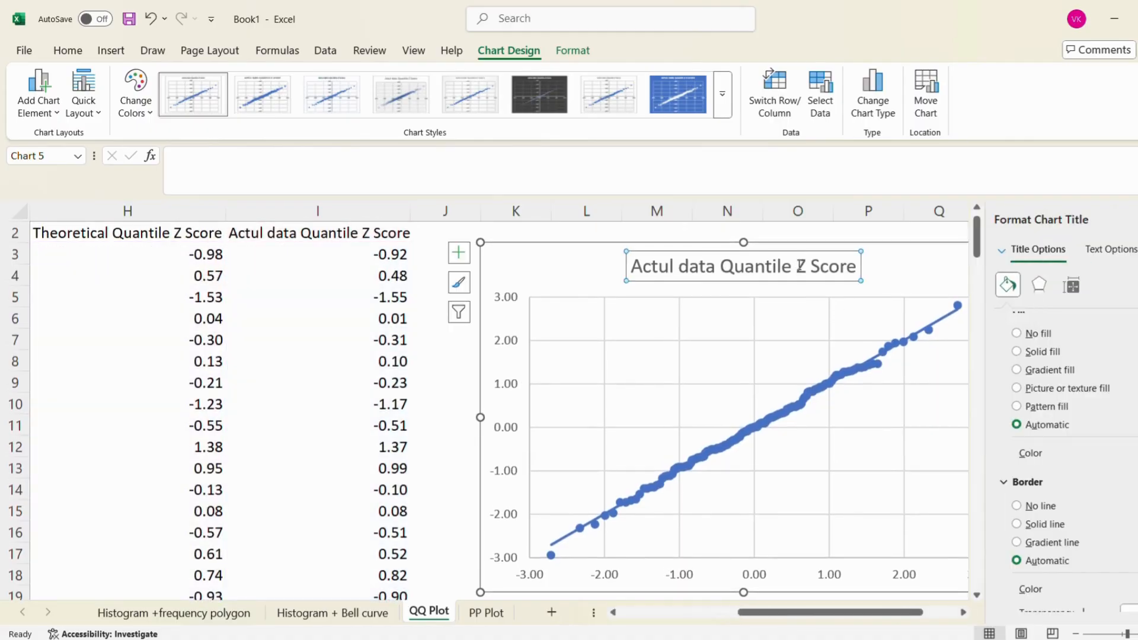
pyautogui.click(632, 266)
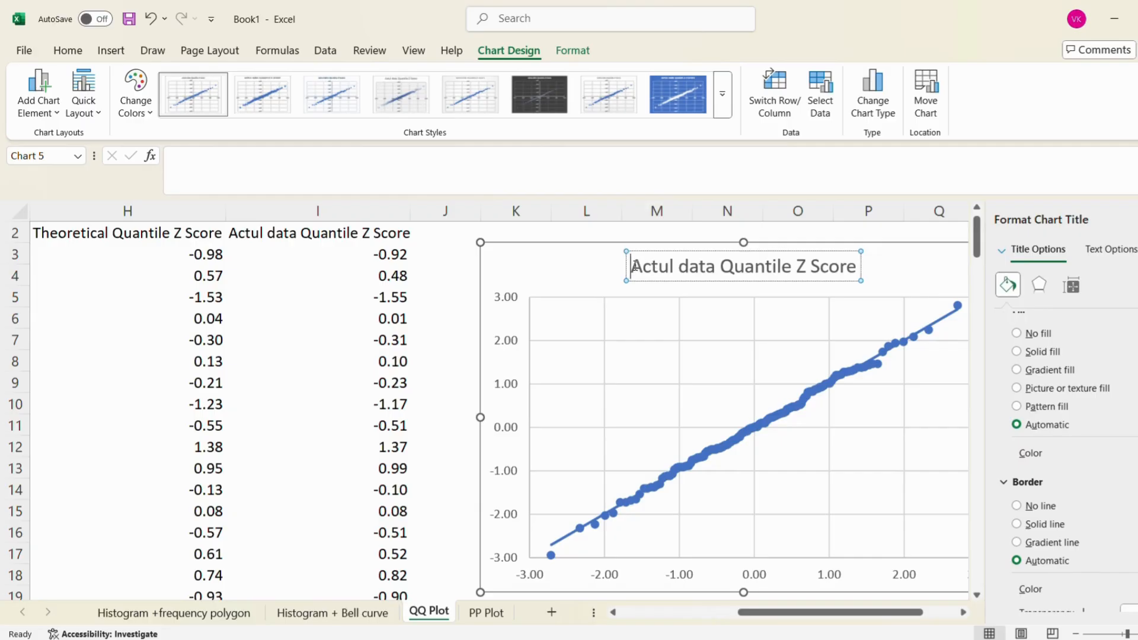
pyautogui.hotkey('shift', 'Right')
pyautogui.hotkey('shift', 'Right')
pyautogui.hotkey('shift', 'Right')
pyautogui.hotkey('shift', 'Right')
pyautogui.hotkey('shift', 'Right')
pyautogui.hotkey('shift', 'Right')
pyautogui.hotkey('shift', 'Right')
pyautogui.hotkey('shift', 'Right')
pyautogui.hotkey('shift', 'Right')
pyautogui.hotkey('shift', 'Right')
pyautogui.hotkey('shift', 'Right')
pyautogui.hotkey('shift', 'Right')
pyautogui.hotkey('shift', 'Right')
pyautogui.hotkey('shift', 'Right')
pyautogui.hotkey('shift', 'Right')
pyautogui.hotkey('shift', 'Right')
pyautogui.hotkey('shift', 'Right')
pyautogui.hotkey('shift', 'Right')
pyautogui.hotkey('shift', 'Right')
pyautogui.hotkey('shift', 'Right')
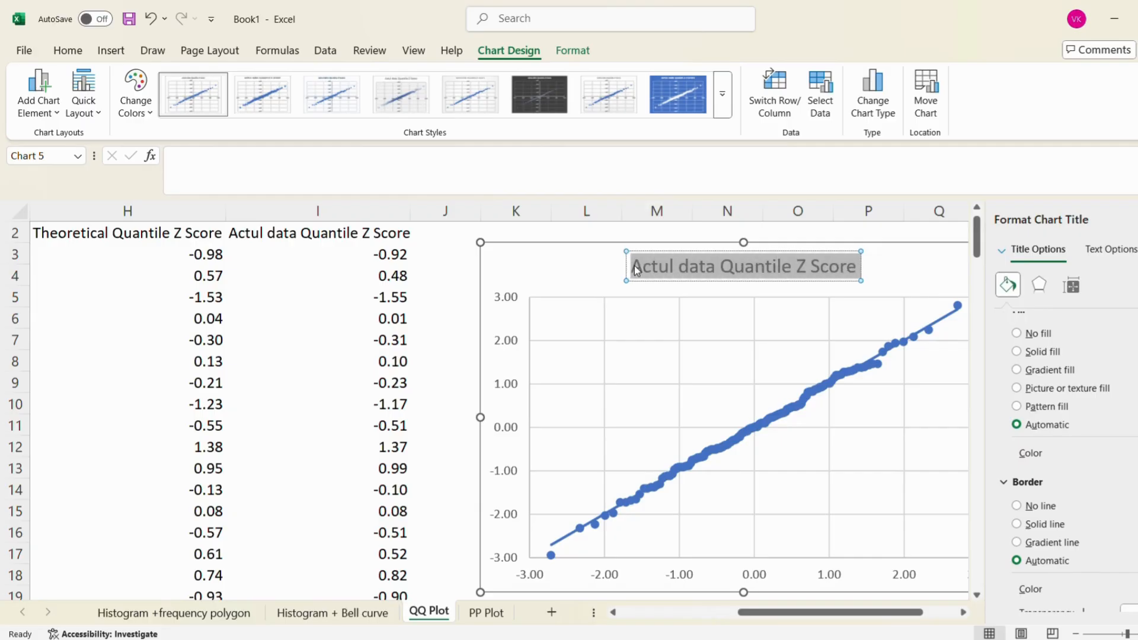
pyautogui.write('QQ')
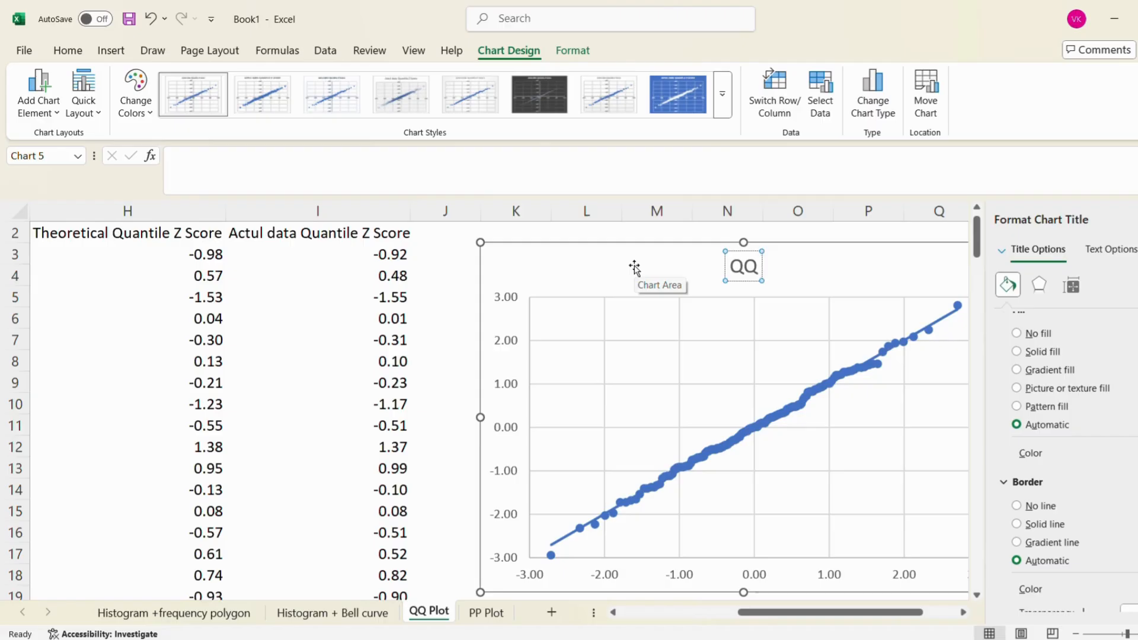
pyautogui.write(' plot')
pyautogui.press('BackSpace')
pyautogui.press('BackSpace')
pyautogui.press('BackSpace')
pyautogui.press('BackSpace')
pyautogui.press('BackSpace')
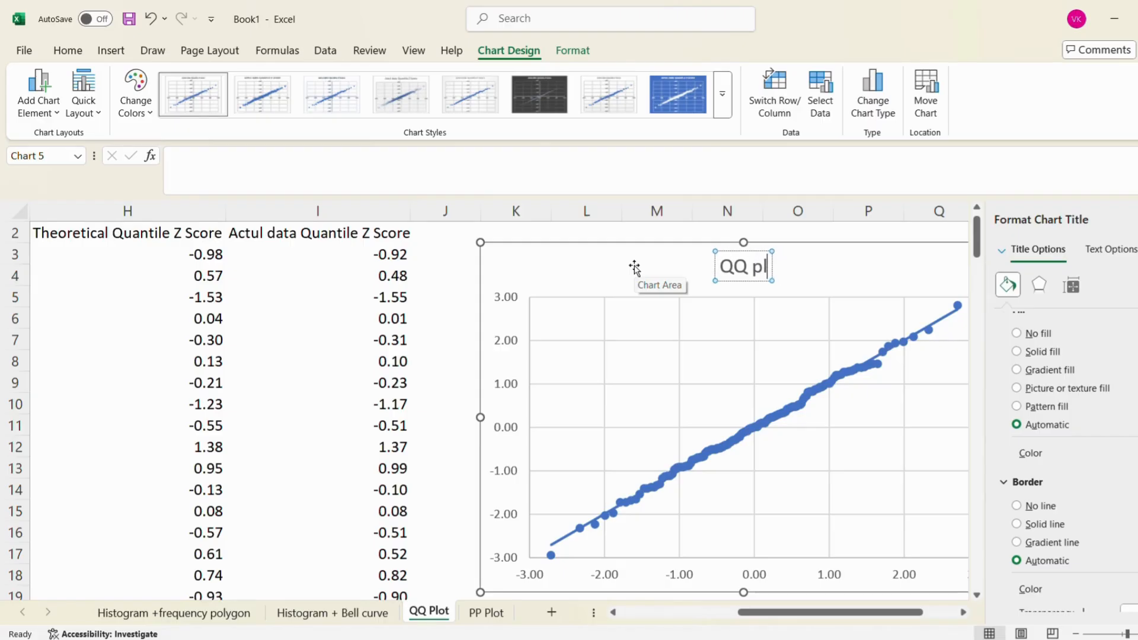
pyautogui.write('PLOT')
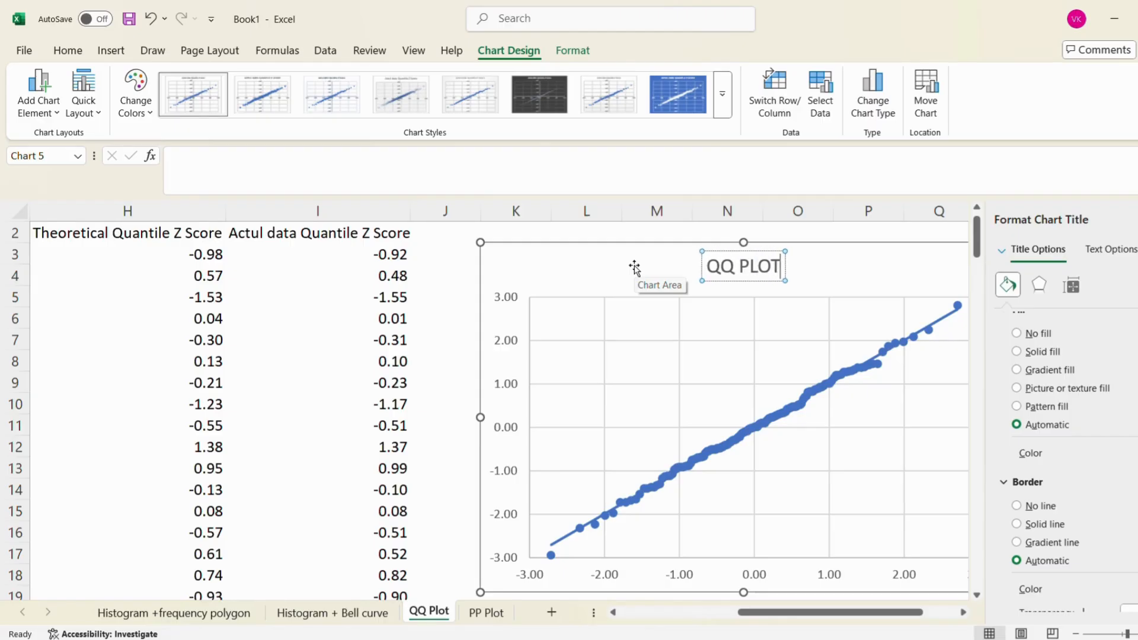
pyautogui.click(428, 273)
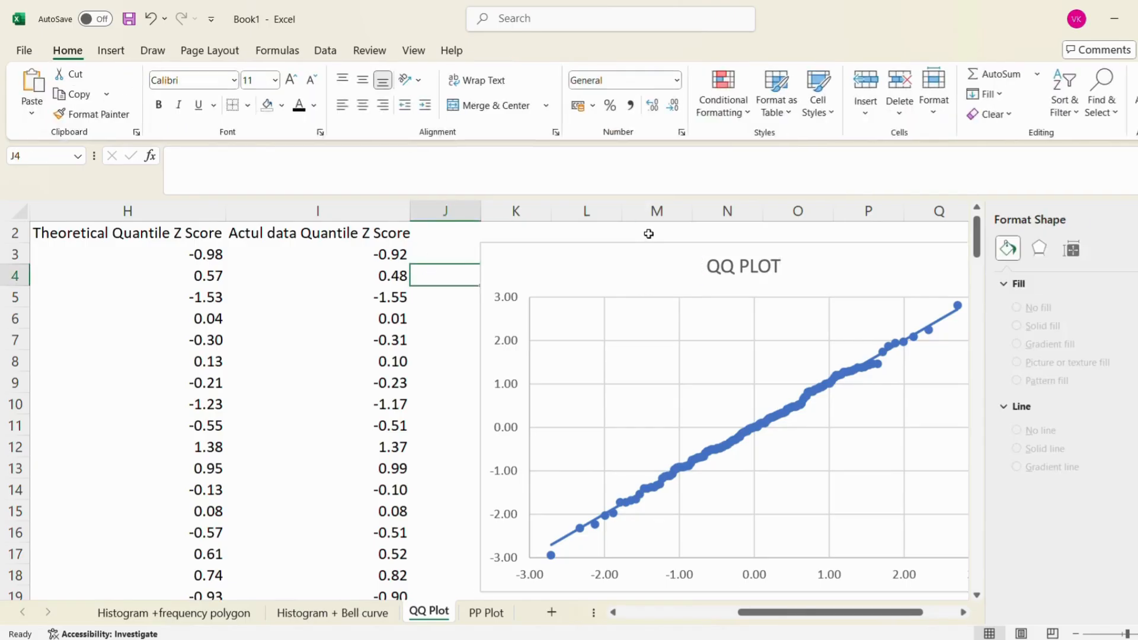
pyautogui.click(1135, 220)
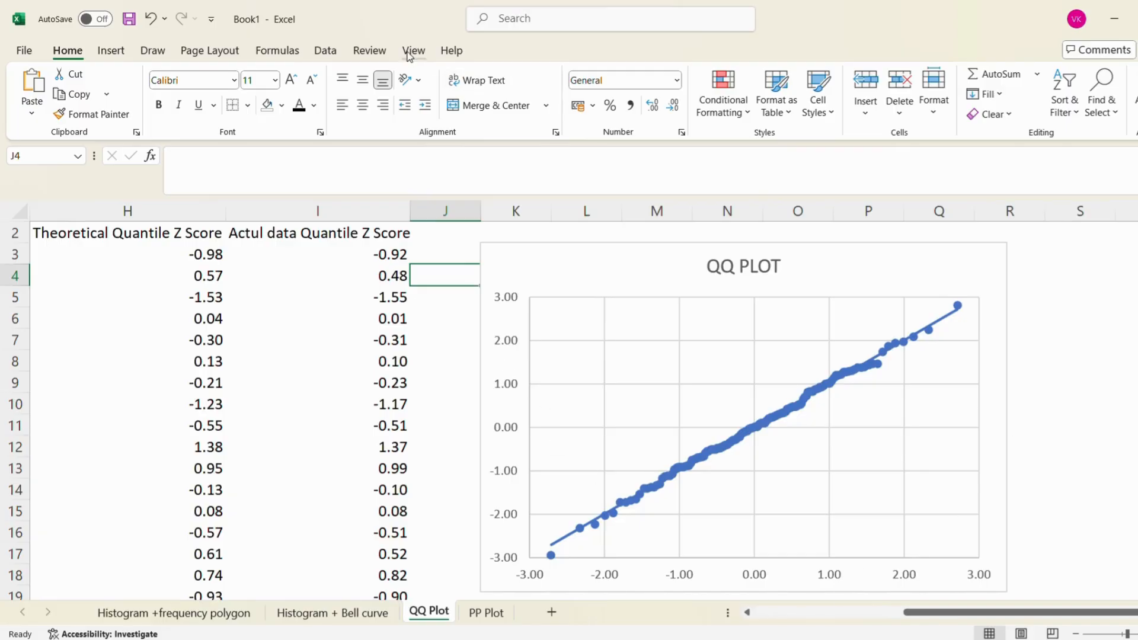
# Add a primary horizontal axis title to the QQ plot
pyautogui.click(534, 252)
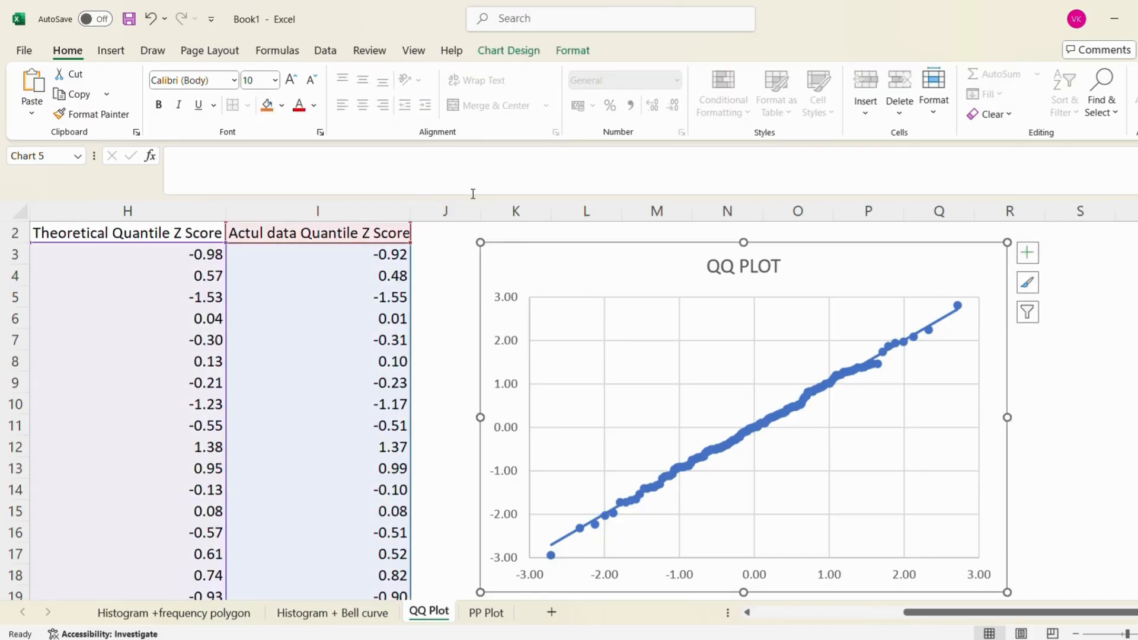
pyautogui.click(500, 52)
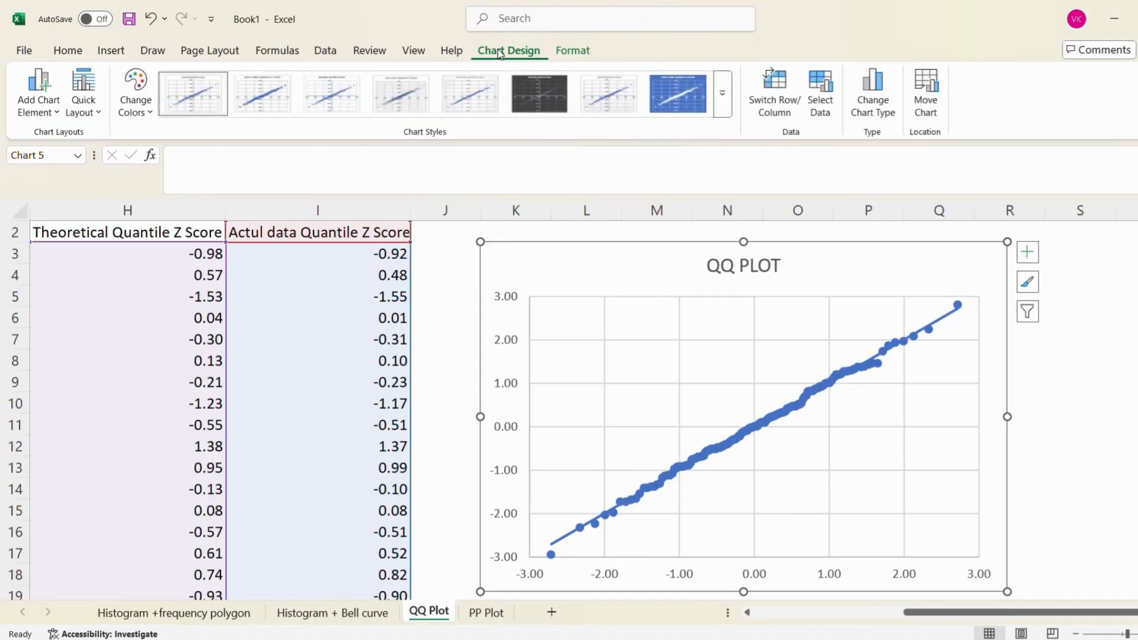
pyautogui.click(53, 109)
pyautogui.moveTo(126, 163)
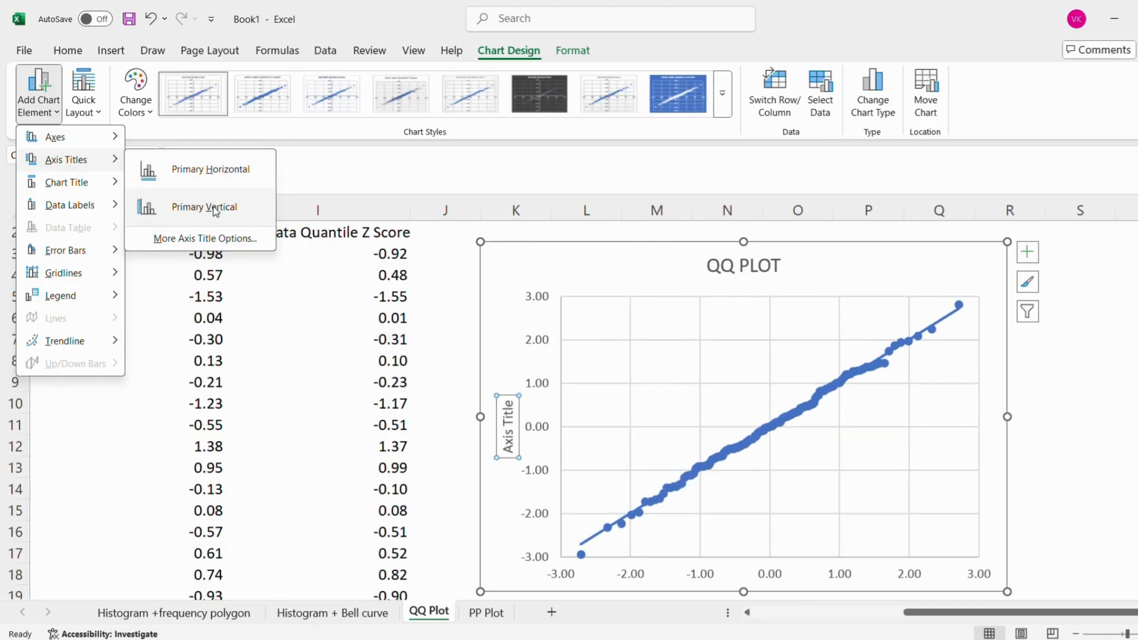
pyautogui.click(208, 169)
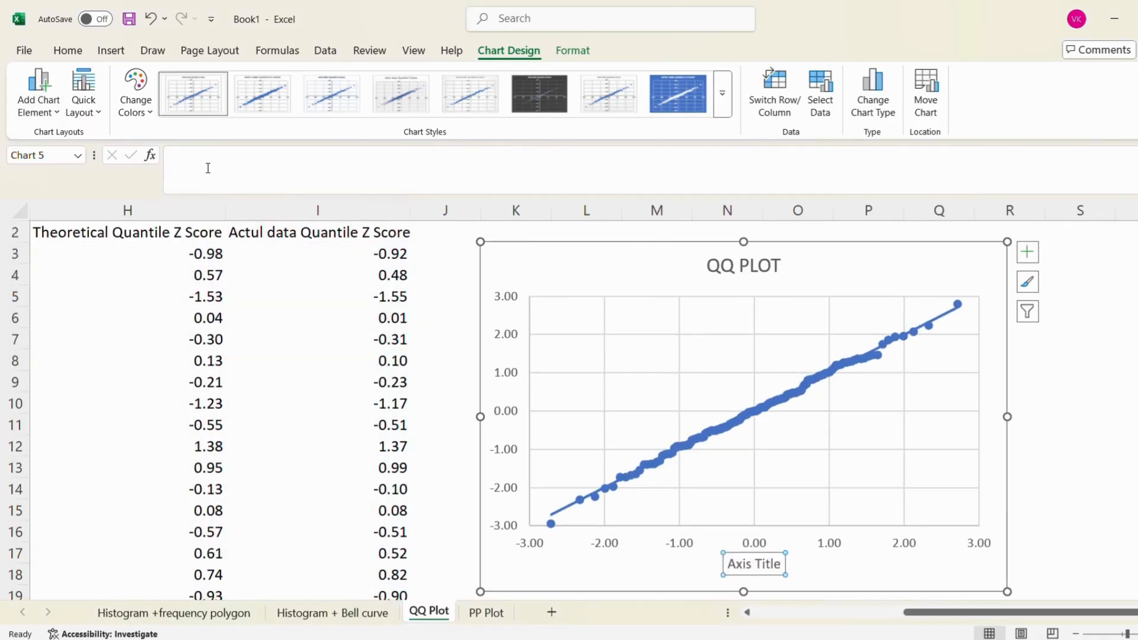
# Copy the header text of cell H2 into the horizontal axis title so it reads "Theoretical Quantile Z Score"
pyautogui.click(86, 234)
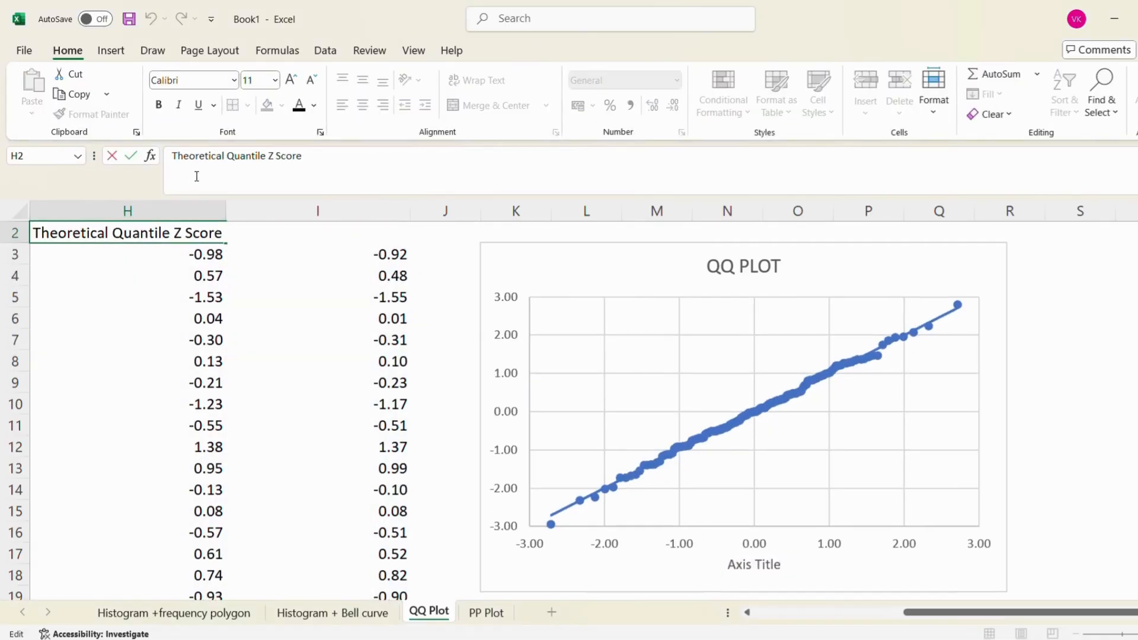
pyautogui.click(172, 155)
pyautogui.hotkey('ctrl', 'a')
pyautogui.hotkey('ctrl', 'c')
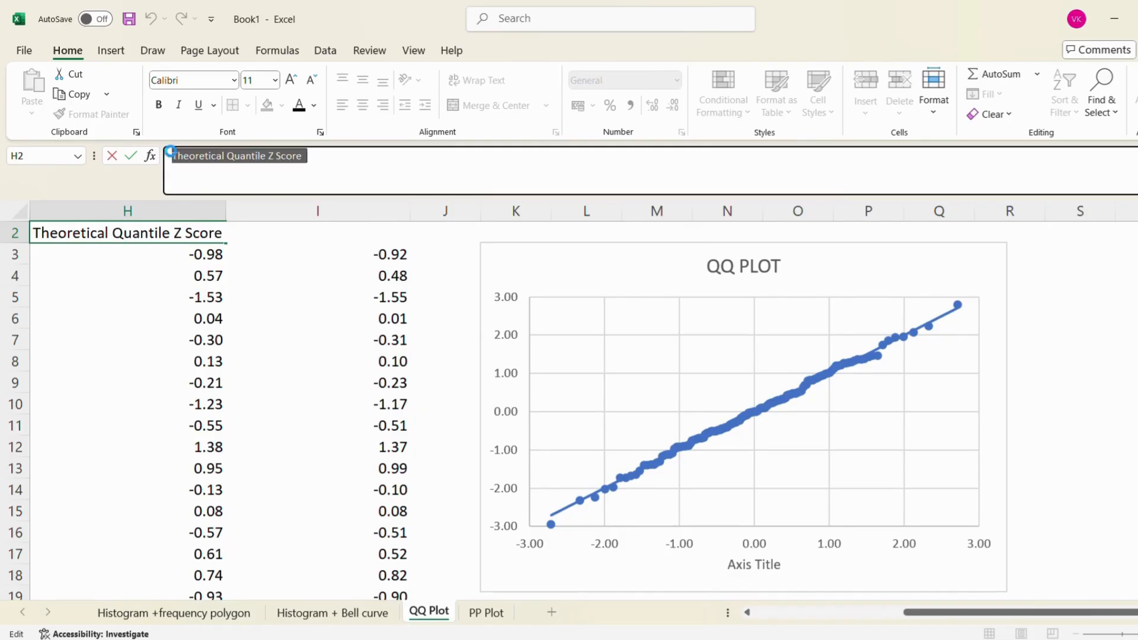
pyautogui.doubleClick(767, 566)
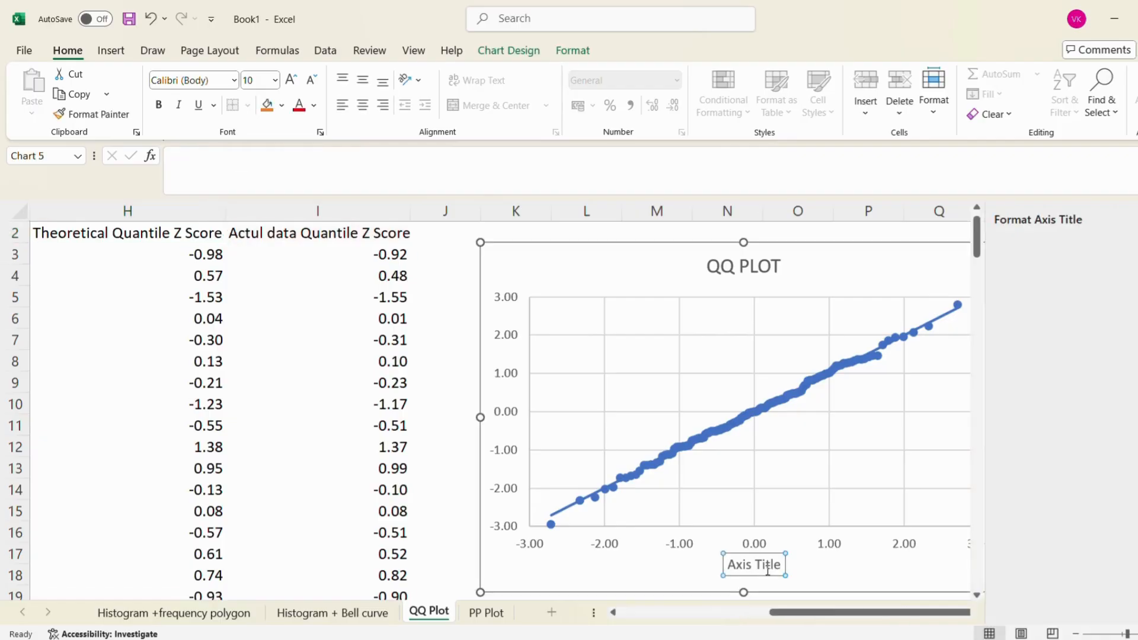
pyautogui.click(729, 565)
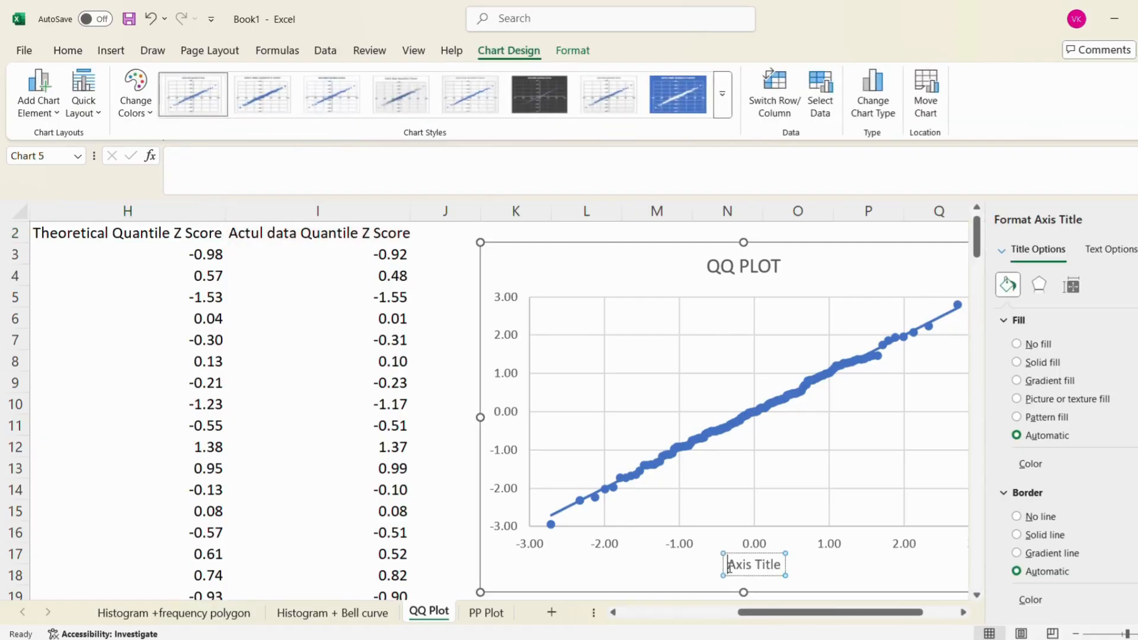
pyautogui.hotkey('ctrl', 'a')
pyautogui.hotkey('ctrl', 'v')
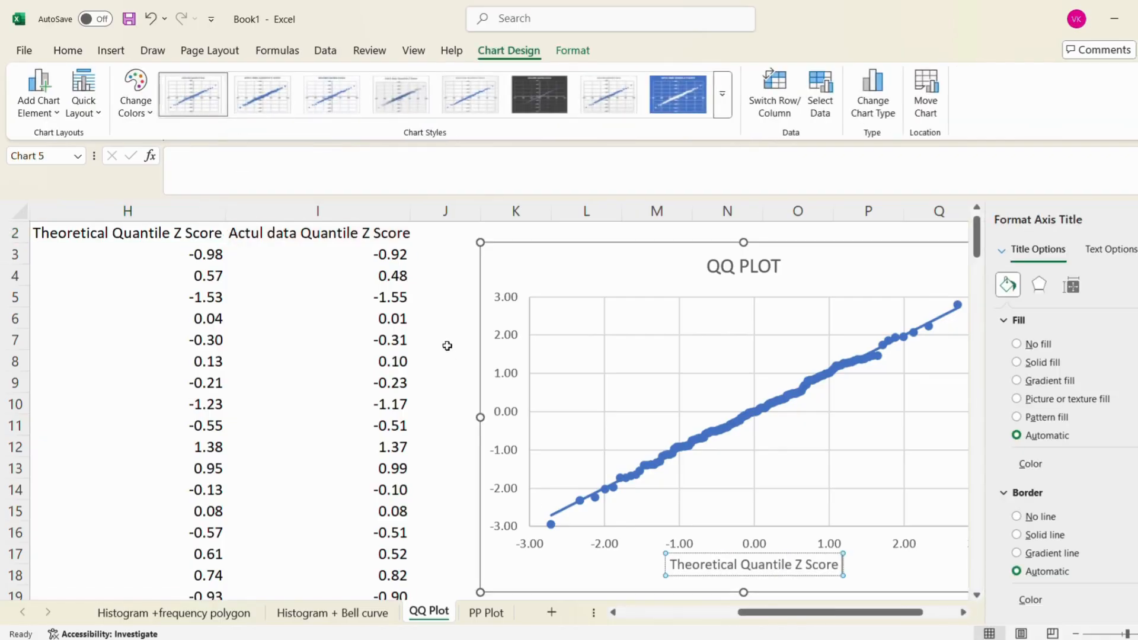
# Copy the header text "Actul data Quantile Z Score" from cell I2
pyautogui.click(294, 235)
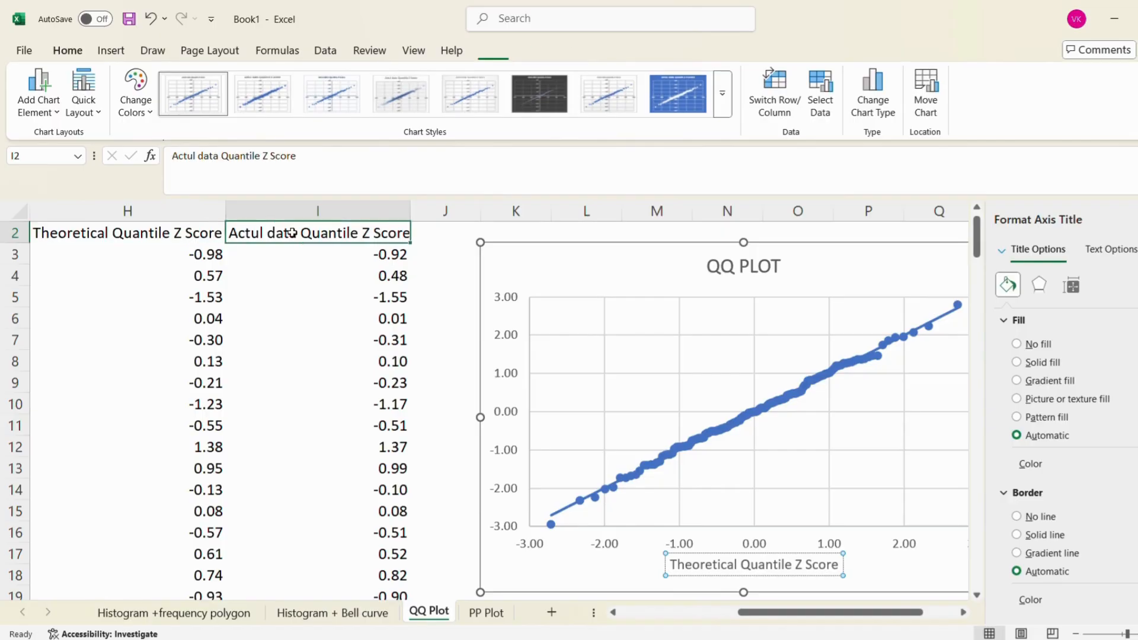
pyautogui.click(176, 153)
pyautogui.hotkey('ctrl', 'a')
pyautogui.hotkey('ctrl', 'c')
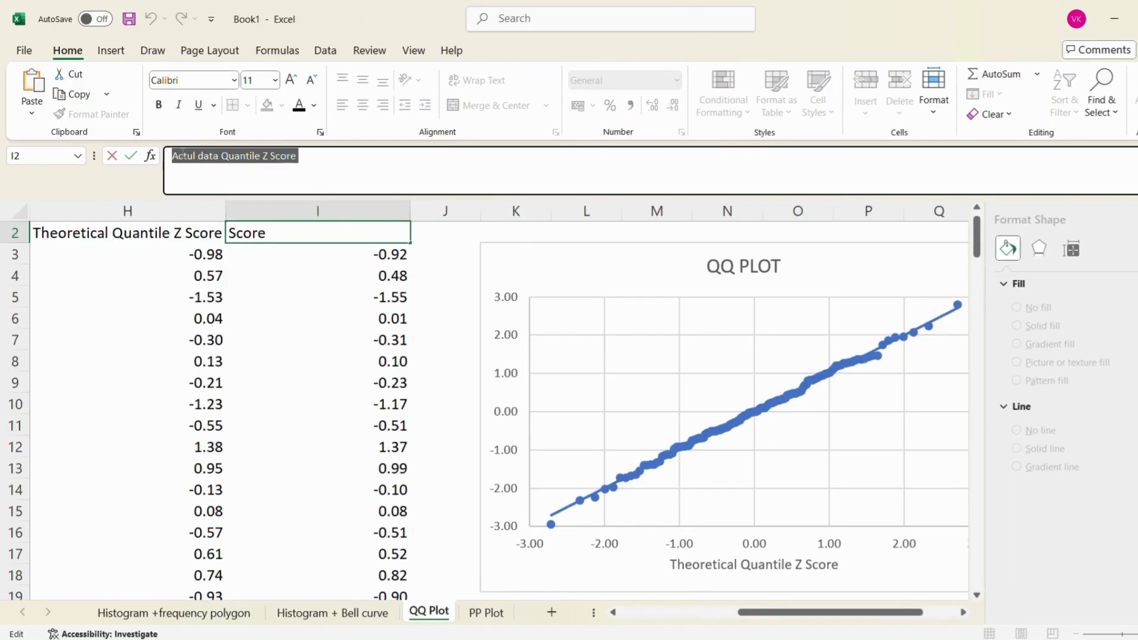
pyautogui.click(516, 343)
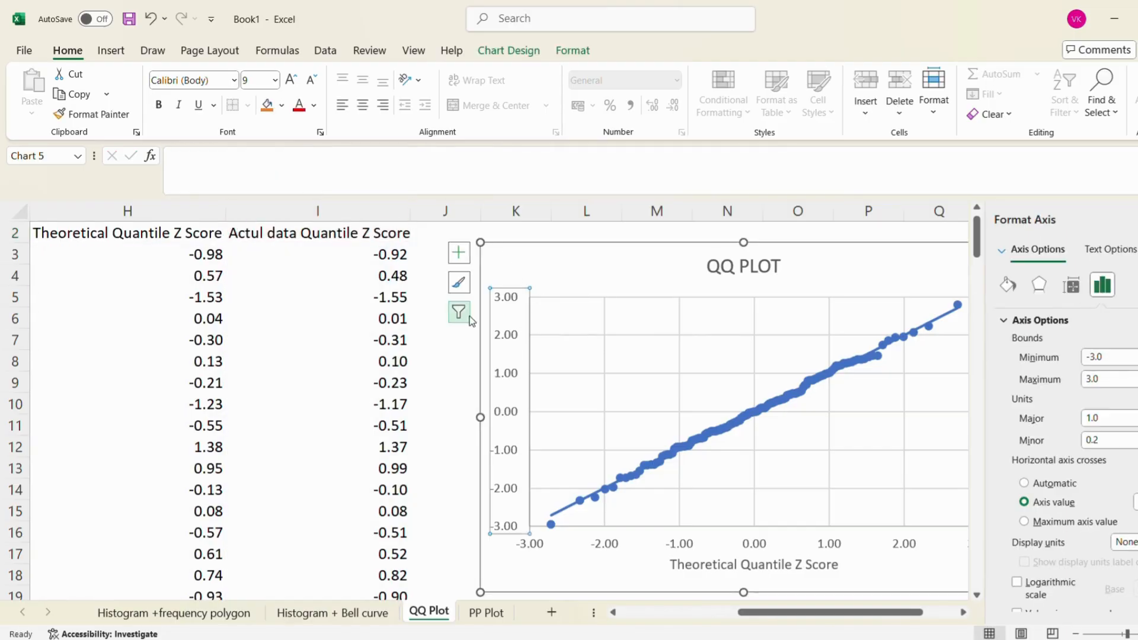
pyautogui.click(439, 367)
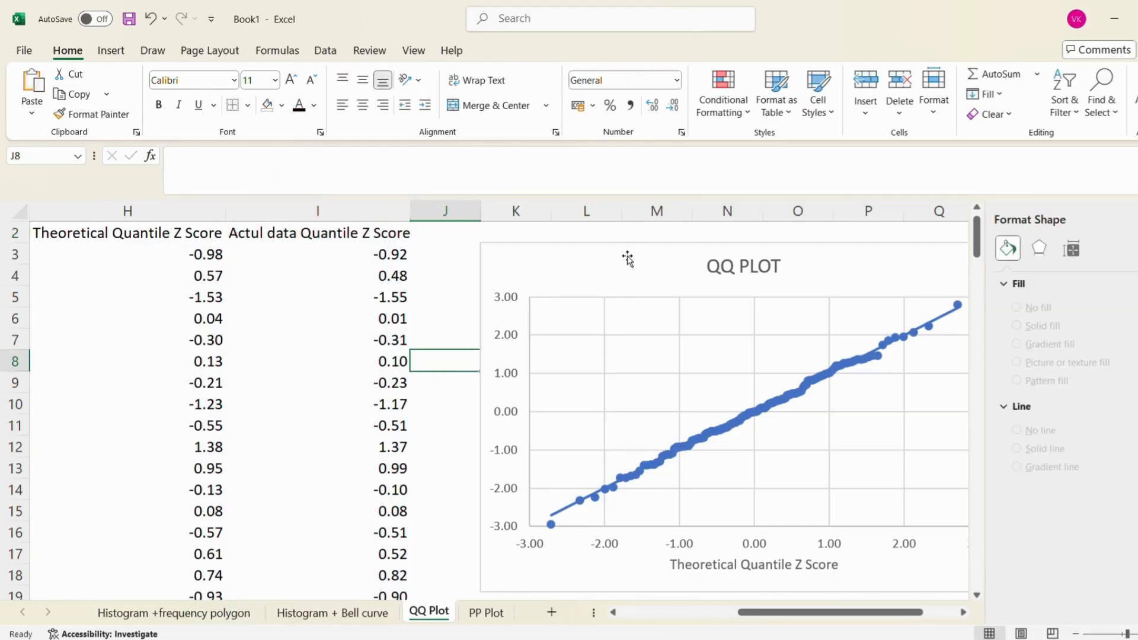
# Add a primary vertical axis title to the QQ plot
pyautogui.click(583, 258)
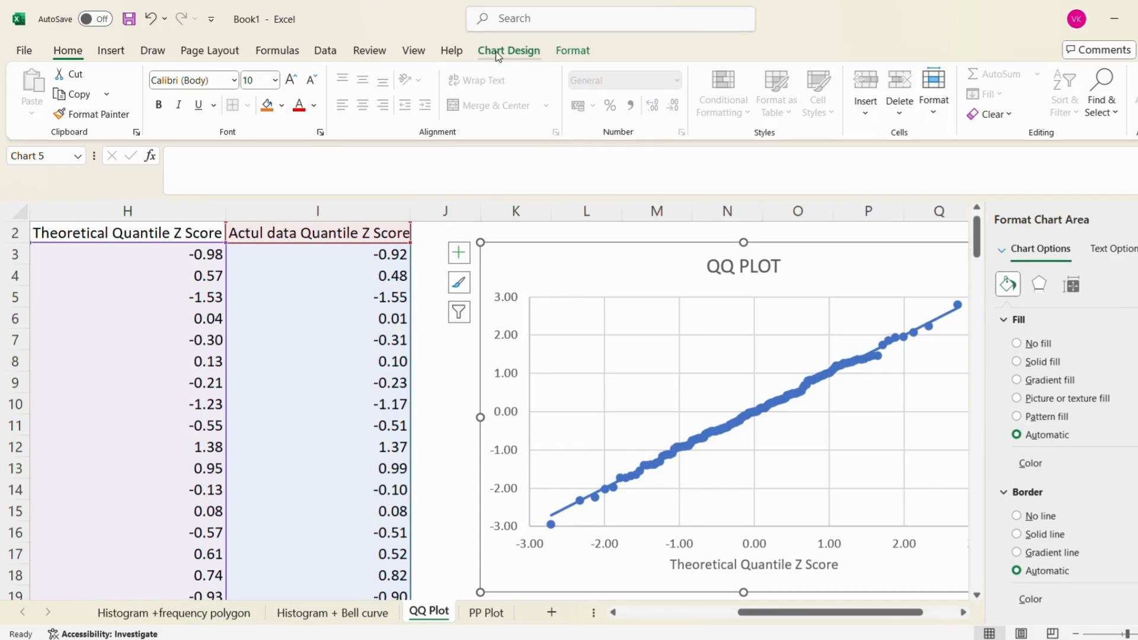
pyautogui.click(498, 52)
pyautogui.click(38, 95)
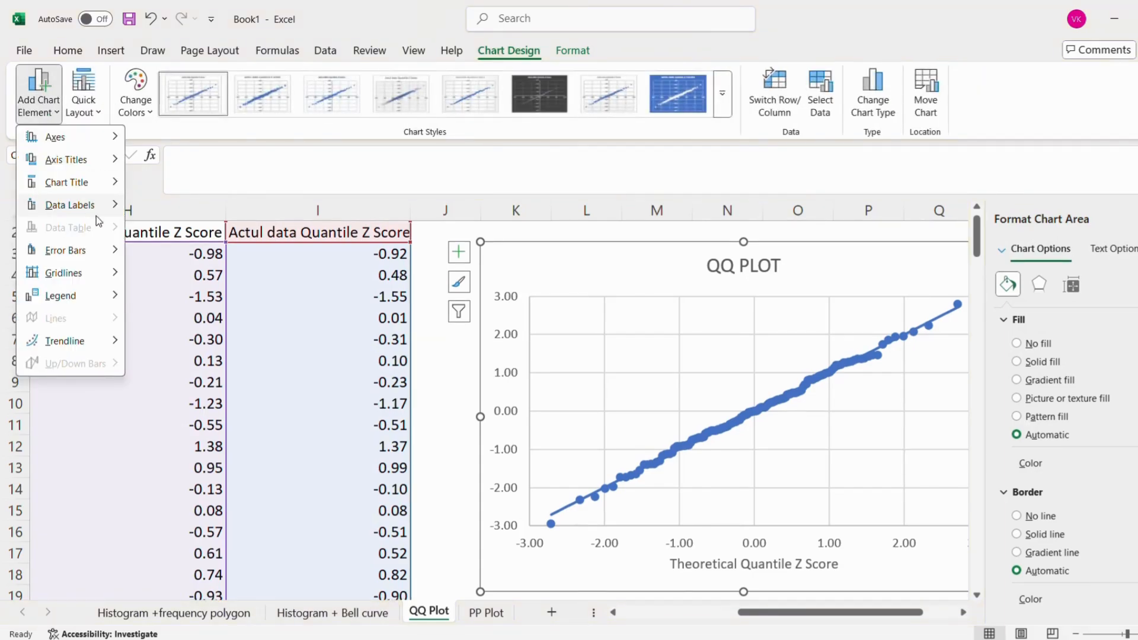
pyautogui.moveTo(101, 182)
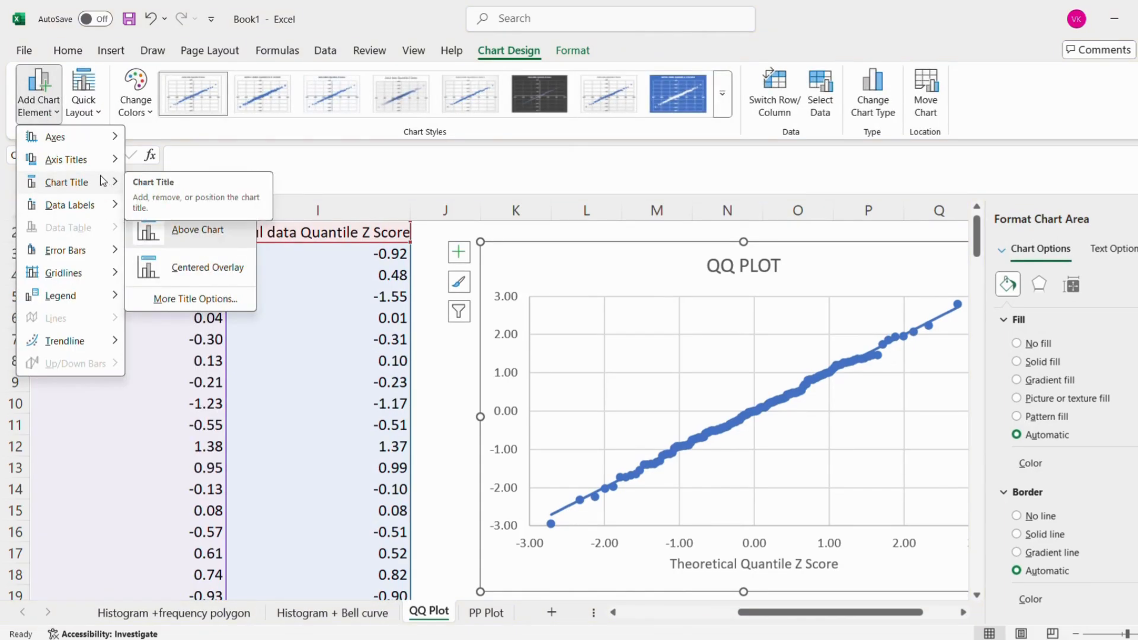
pyautogui.moveTo(65, 159)
pyautogui.click(219, 204)
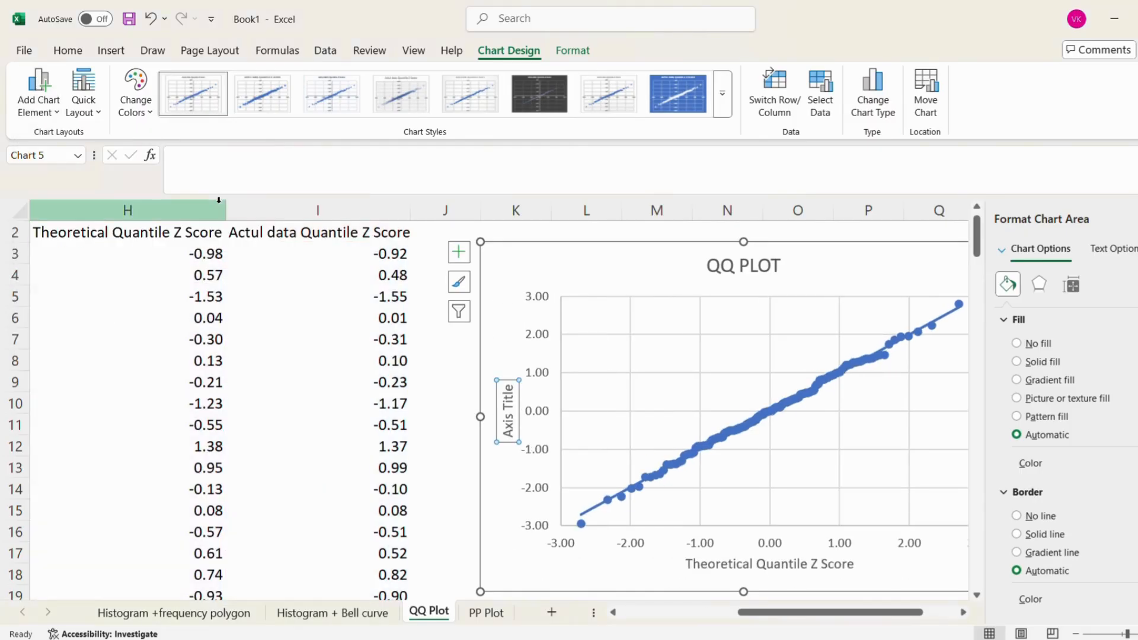
# Replace the vertical axis title's placeholder with the copied text "Actul data Quantile Z Score" and close the formatting pane
pyautogui.click(508, 422)
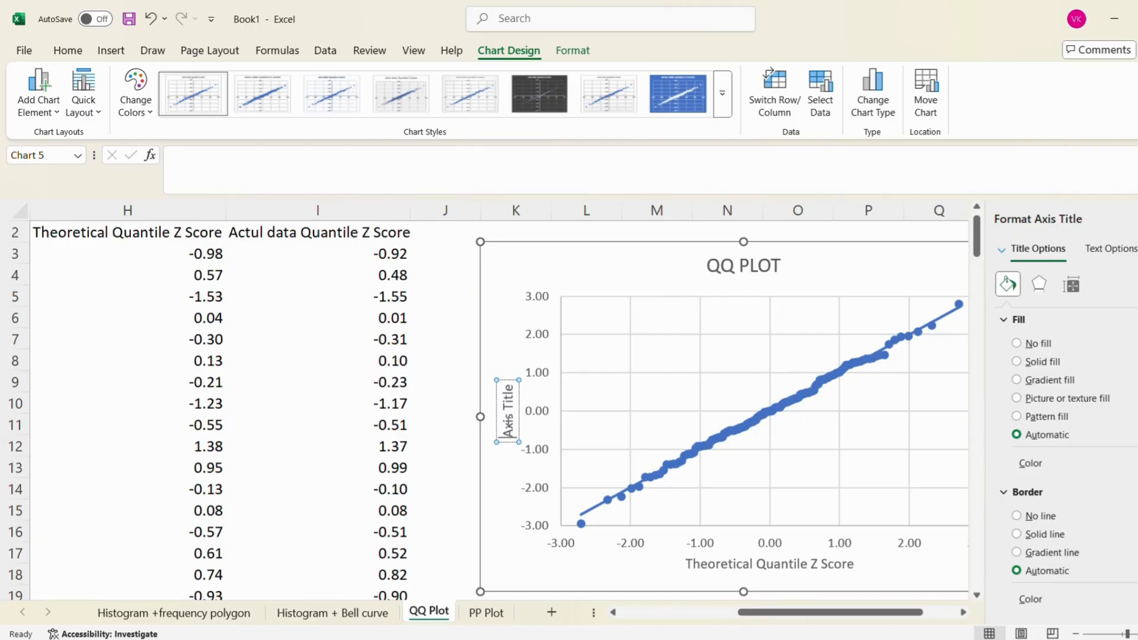
pyautogui.hotkey('shift', 'Right')
pyautogui.hotkey('shift', 'Right')
pyautogui.hotkey('shift', 'Right')
pyautogui.hotkey('shift', 'Right')
pyautogui.hotkey('shift', 'Right')
pyautogui.hotkey('shift', 'Right')
pyautogui.hotkey('shift', 'Right')
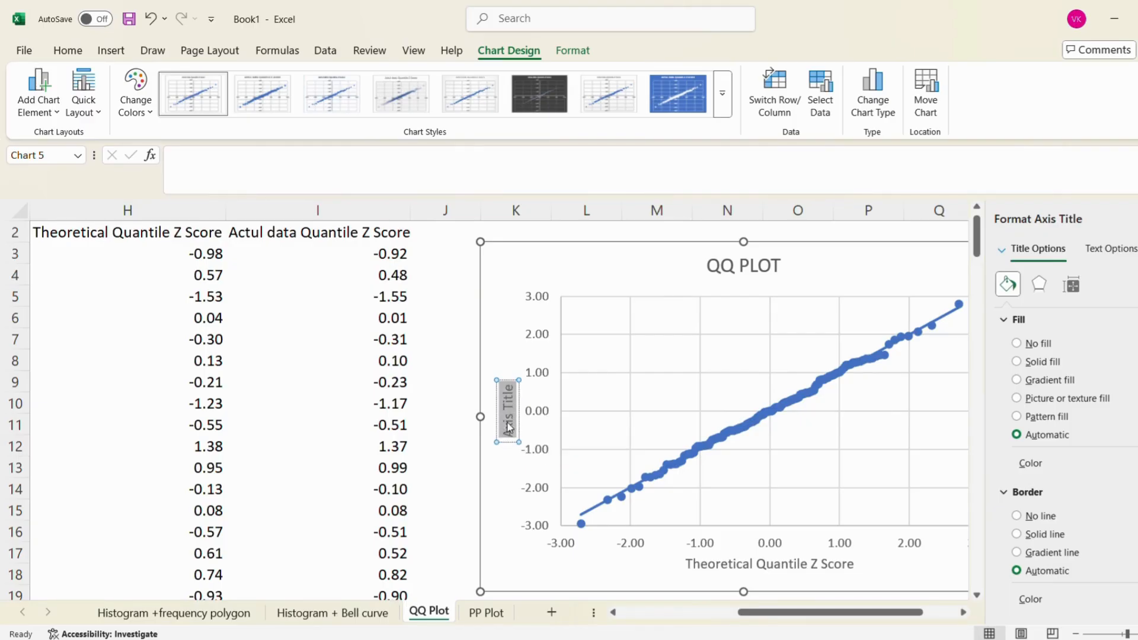
pyautogui.hotkey('ctrl', 'v')
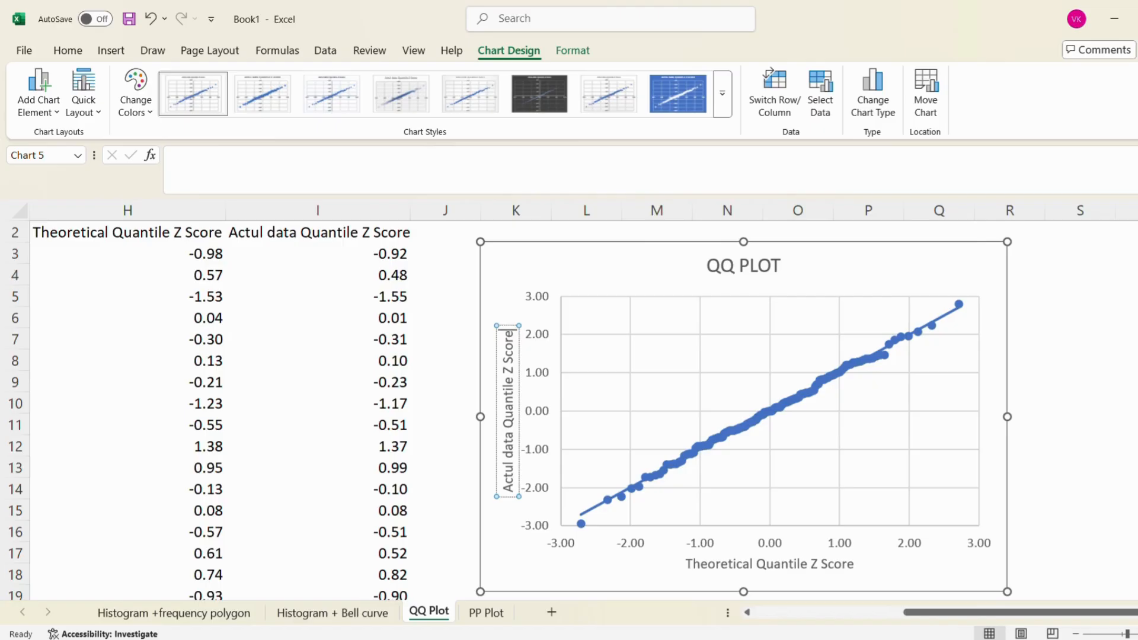
pyautogui.click(1122, 297)
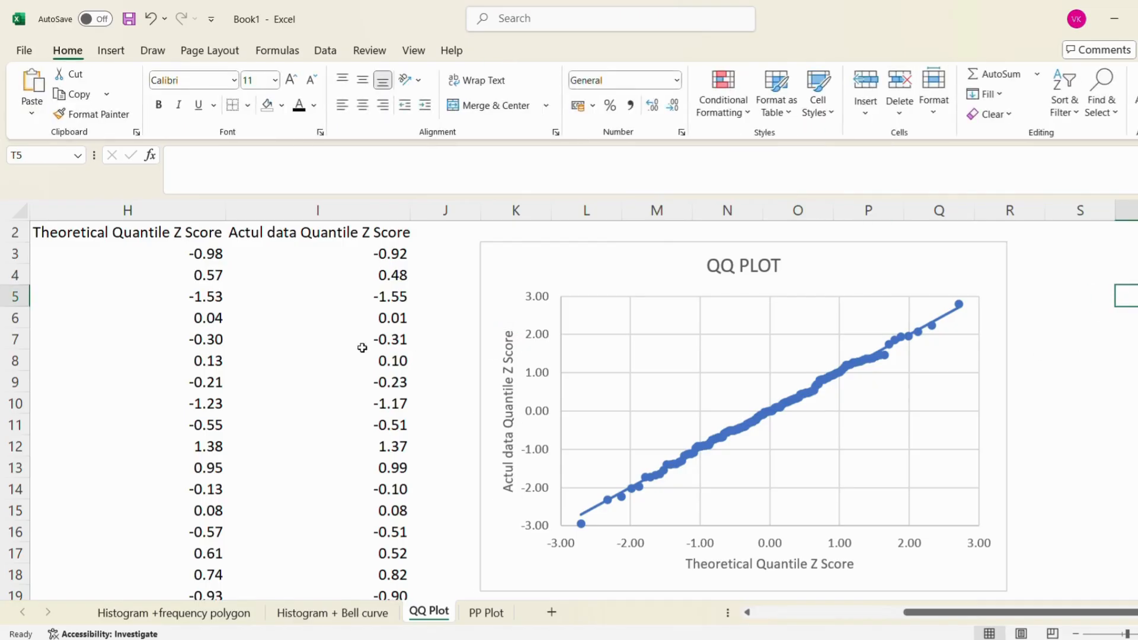
# Review the formulas behind the first parcel's rank in F3 and percentile in G3
pyautogui.hscroll(-6, 248, 308)
pyautogui.hscroll(-1, 250, 307)
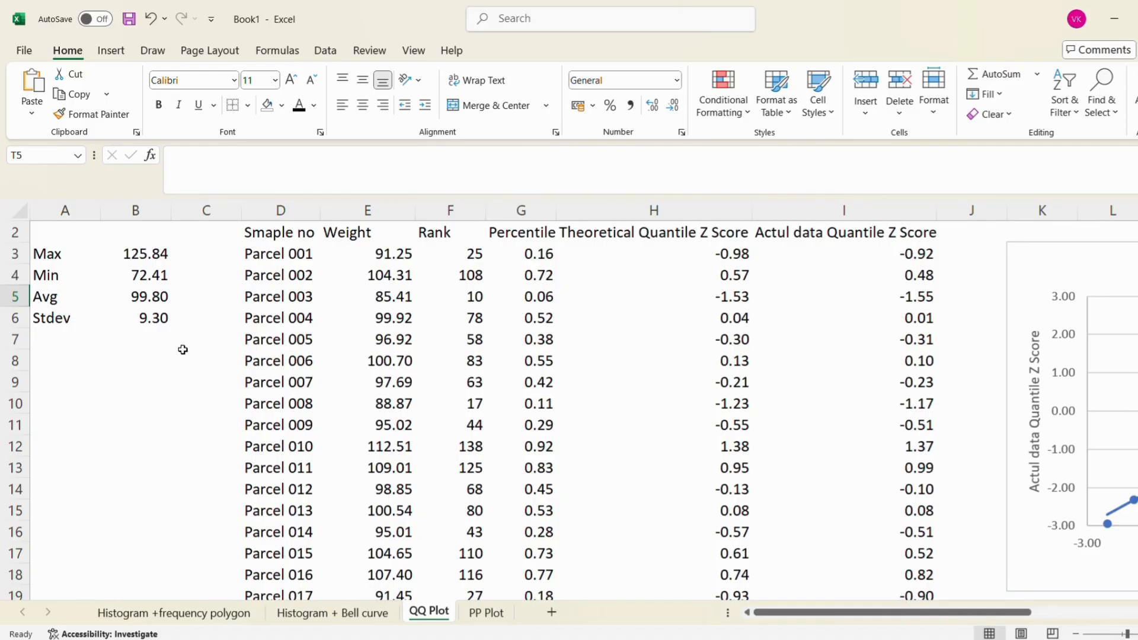
pyautogui.click(436, 249)
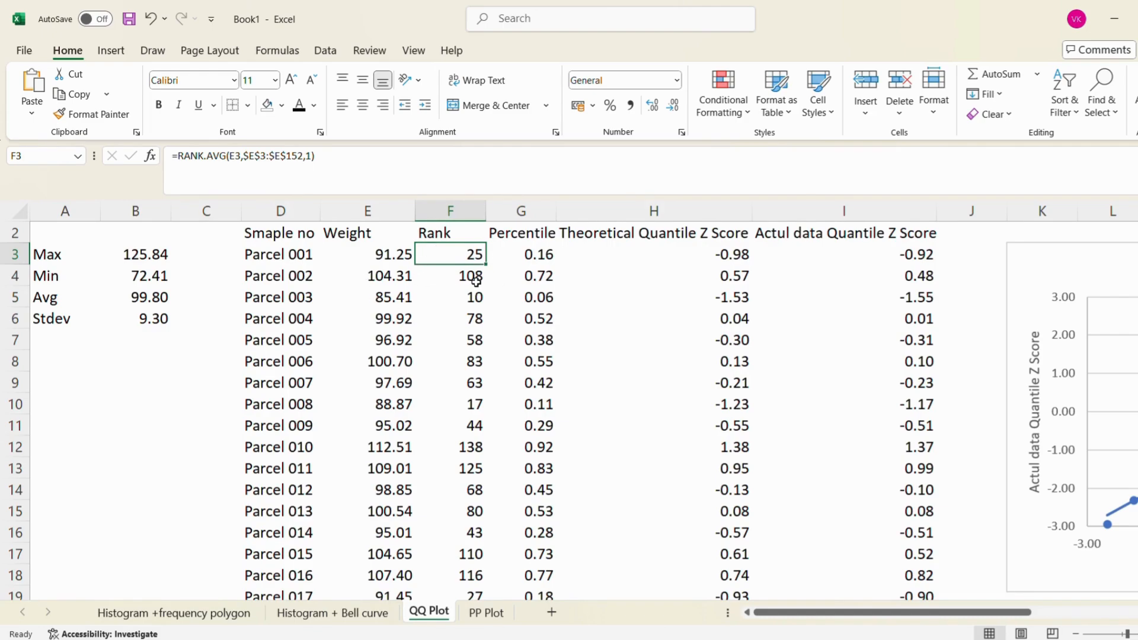
pyautogui.click(536, 255)
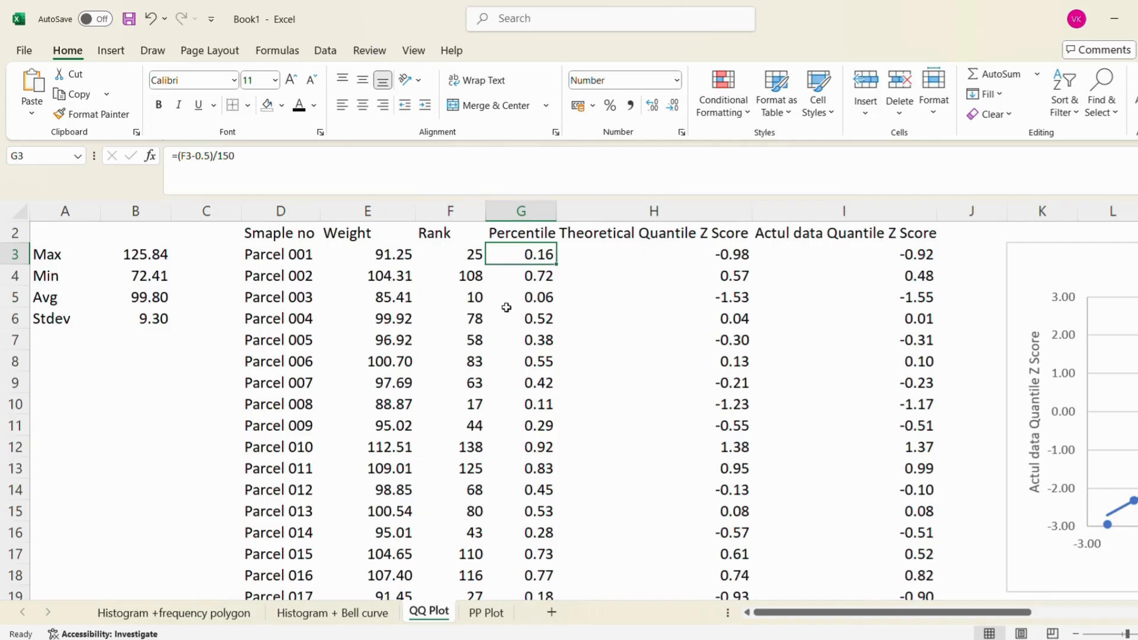
pyautogui.click(454, 261)
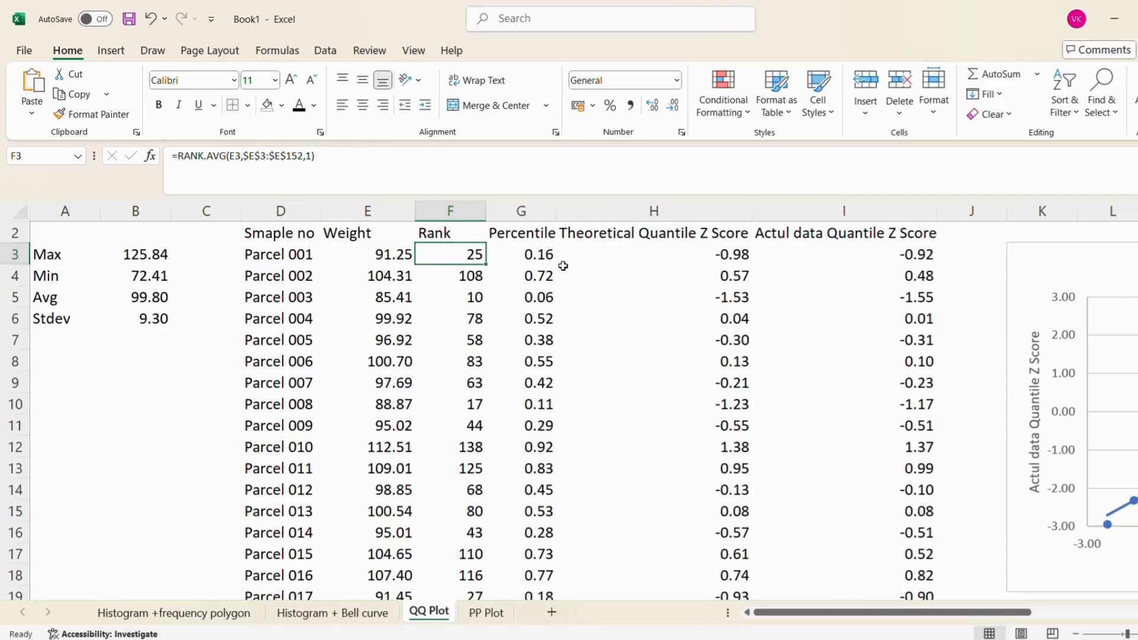
pyautogui.click(525, 254)
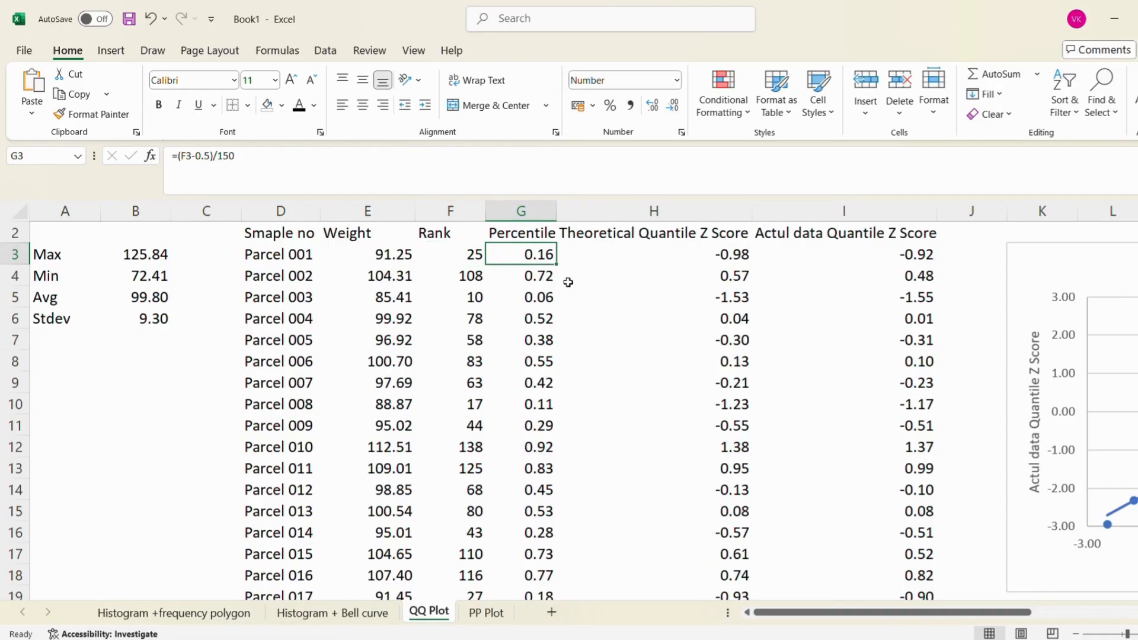
pyautogui.hscroll(3, 569, 284)
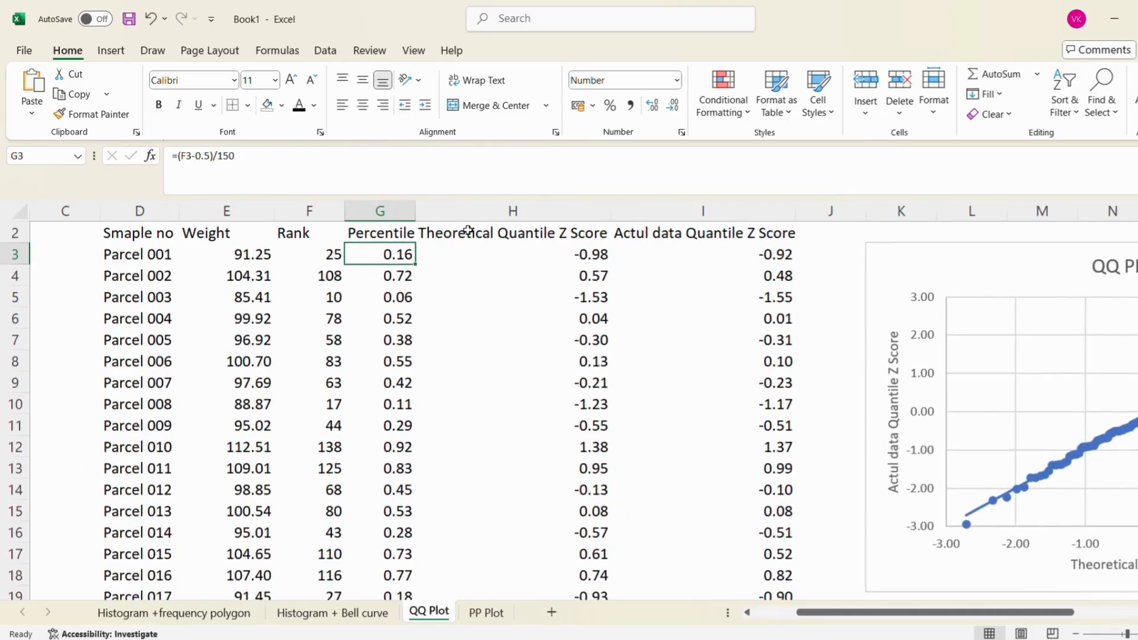
# Review the first parcel's theoretical Z score formula in H3 and actual data Z score formula in I3 alongside the QQ plot
pyautogui.click(509, 247)
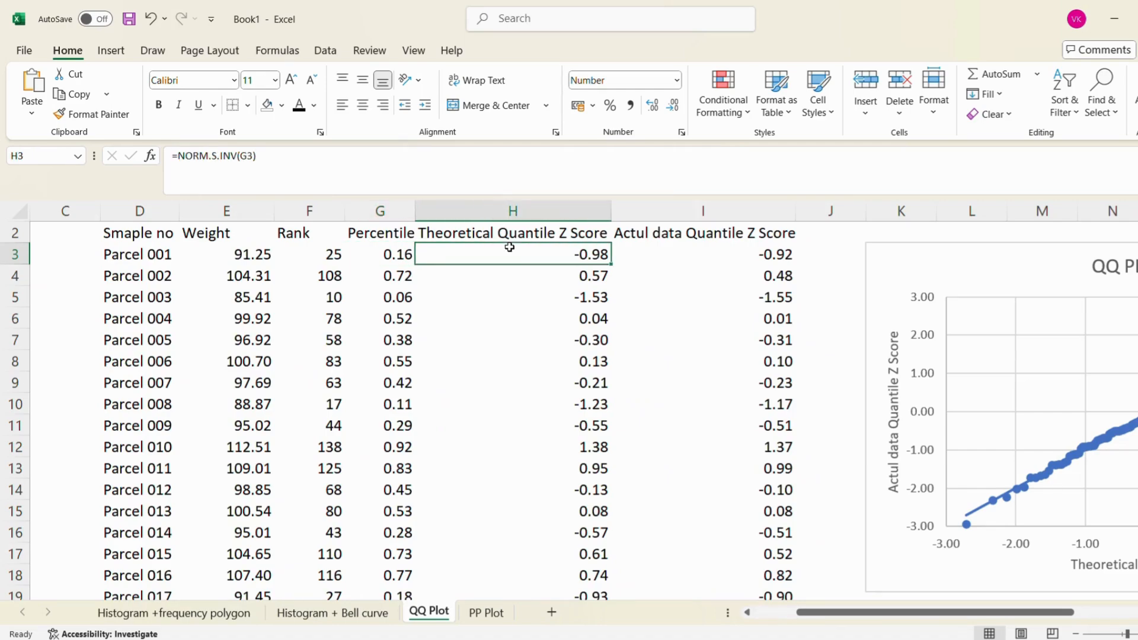
pyautogui.click(719, 256)
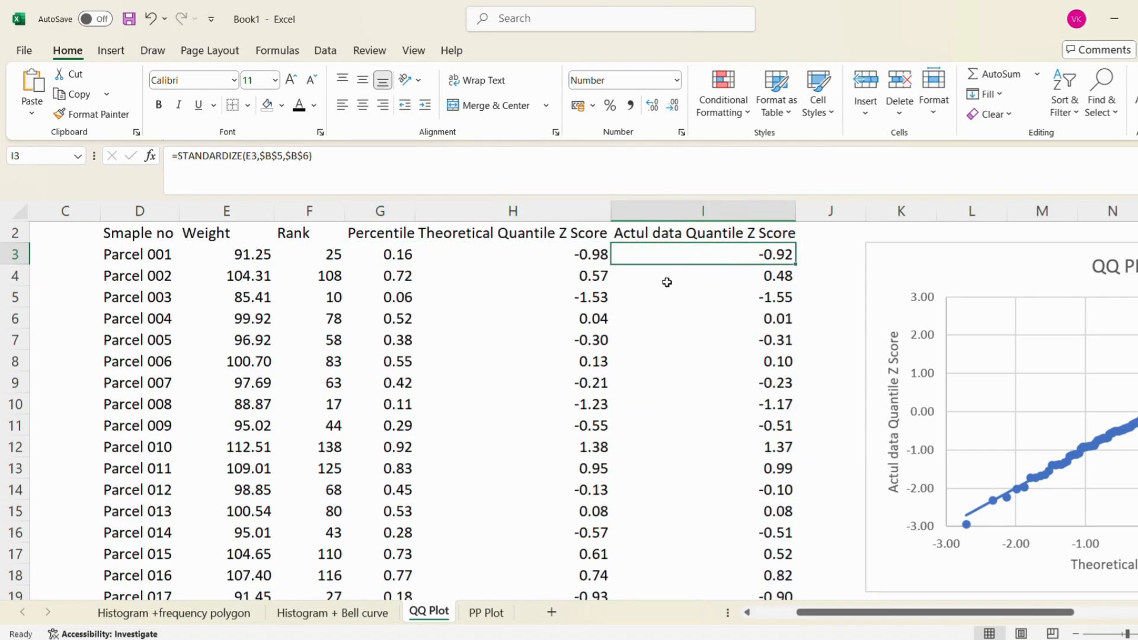
pyautogui.hscroll(3, 694, 284)
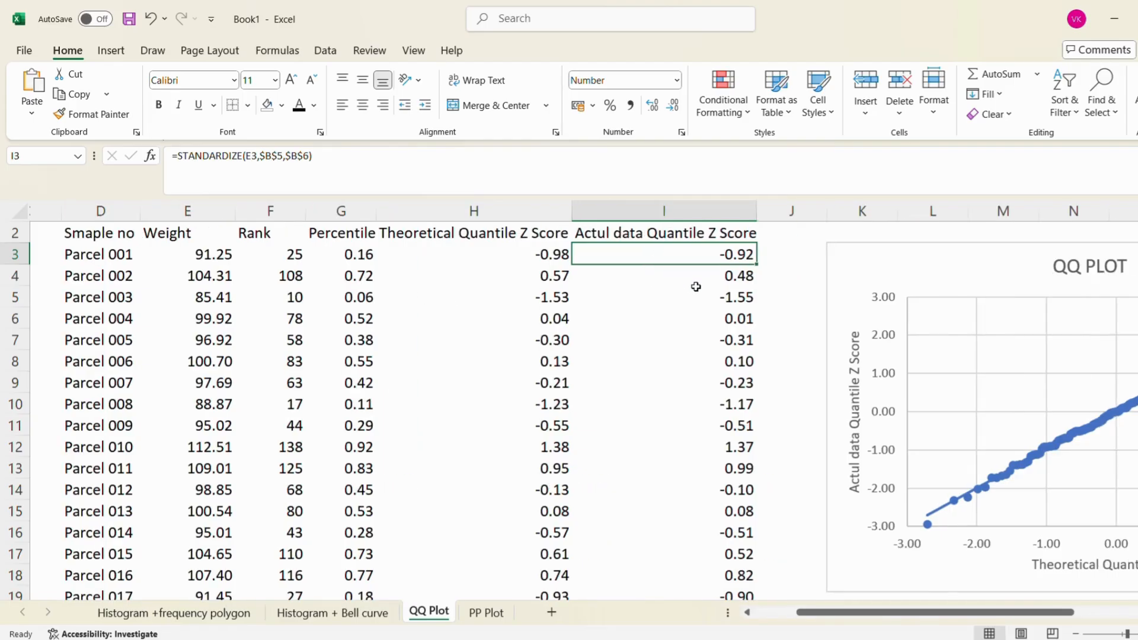
pyautogui.hscroll(1, 696, 287)
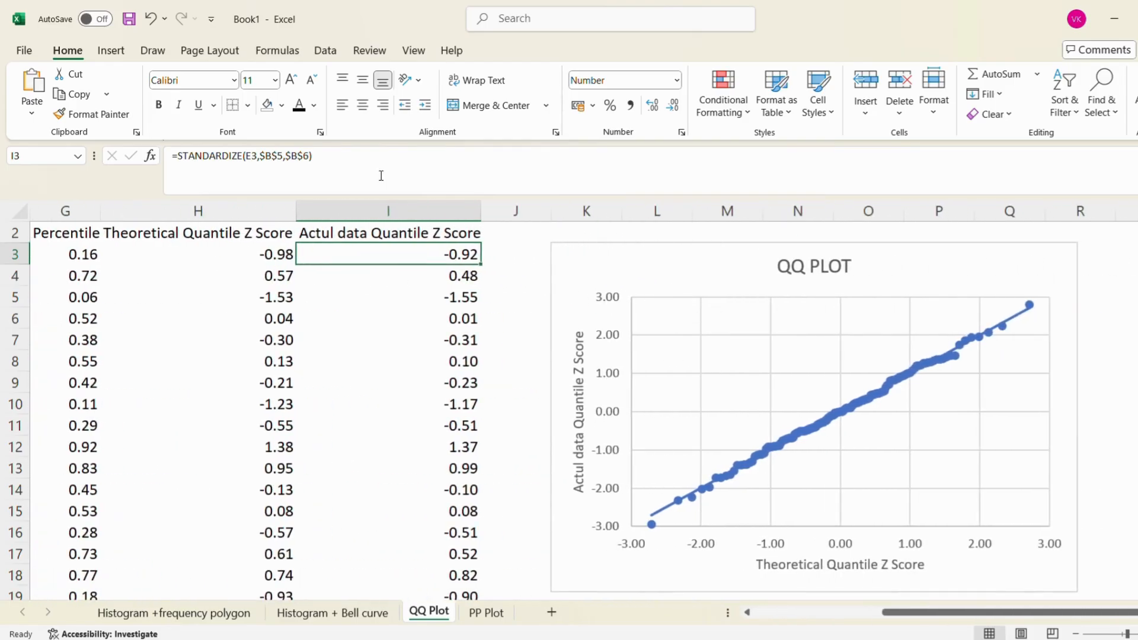
pyautogui.click(230, 258)
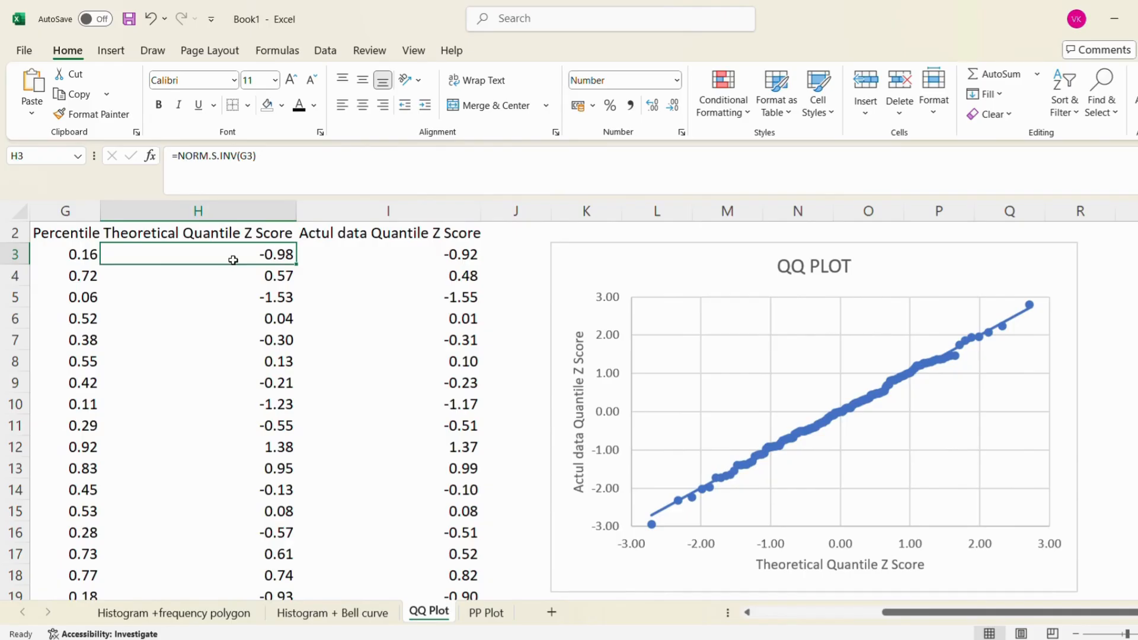
pyautogui.click(417, 270)
pyautogui.click(405, 257)
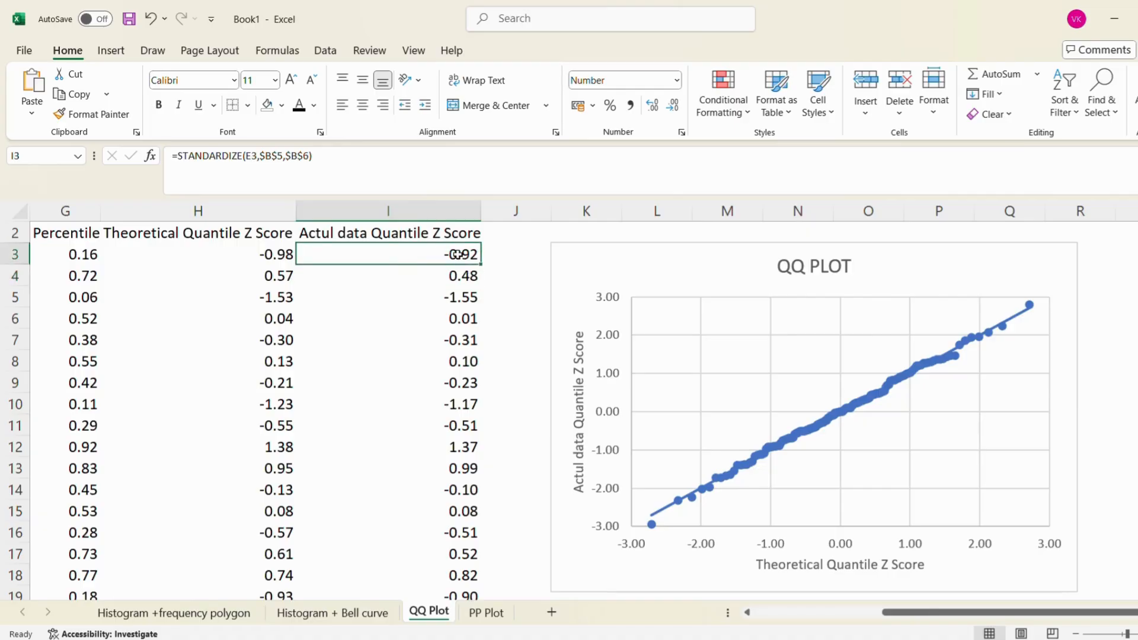